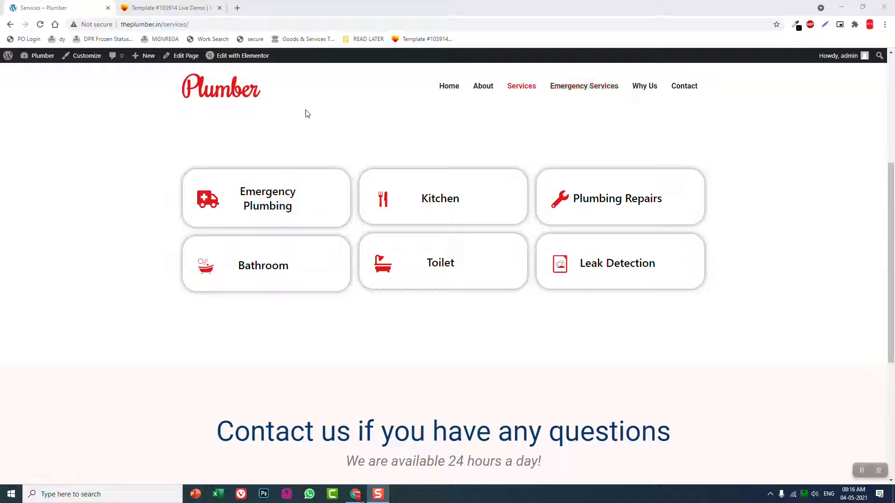
Open the Emergency Services page of the plumber site for editing with Elementor
{"action": "left_click", "coordinate": [589, 88]}
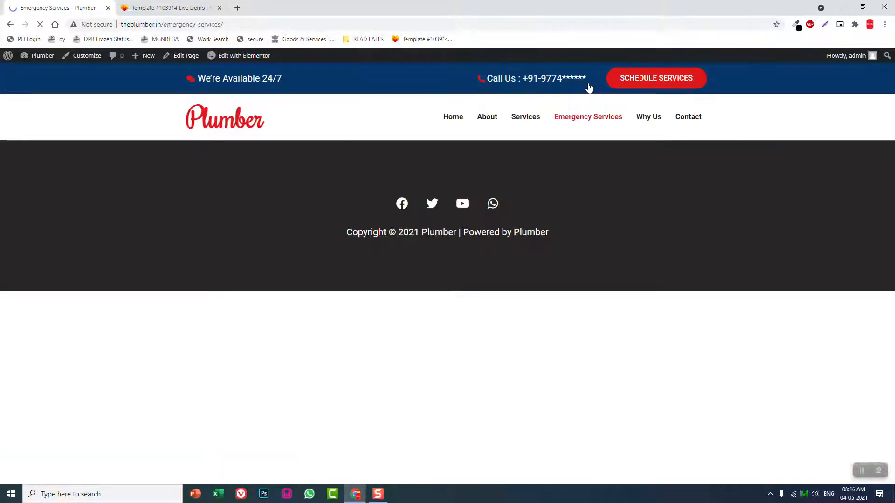
{"action": "left_click", "coordinate": [191, 56]}
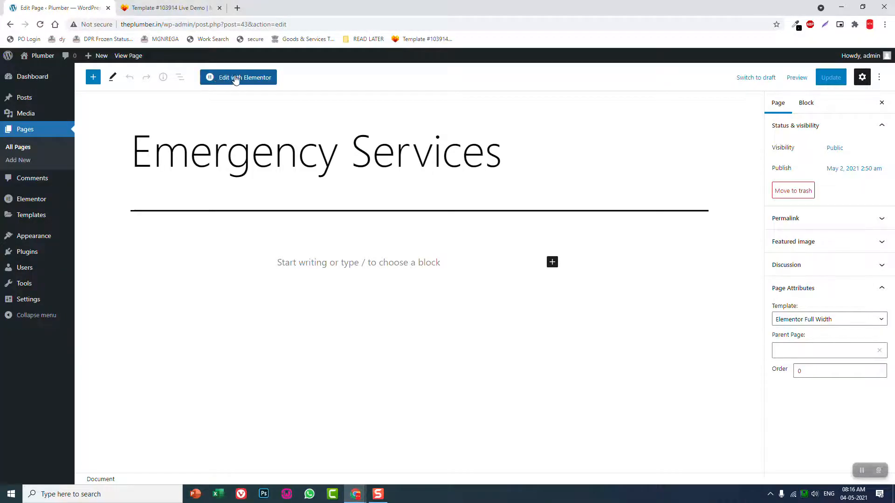
{"action": "left_click", "coordinate": [236, 77]}
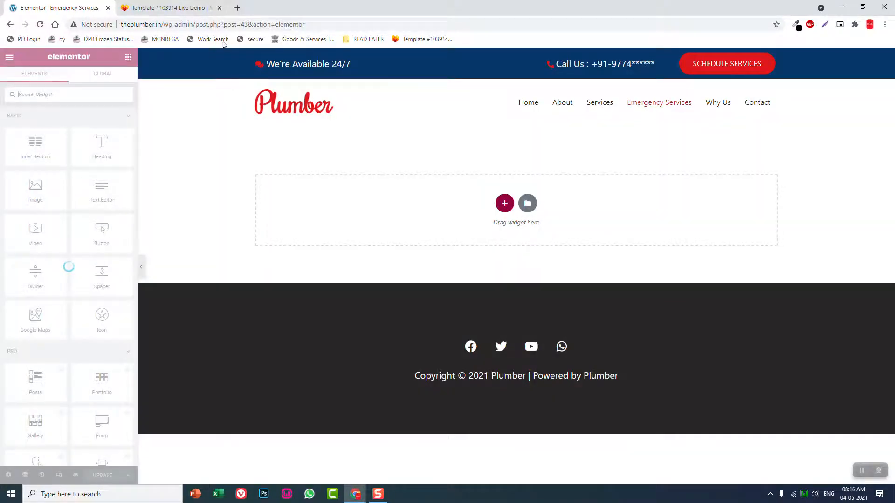
Switch to the template live demo and examine the layout of its Emergency Plumbing Services page
{"action": "left_click", "coordinate": [189, 3]}
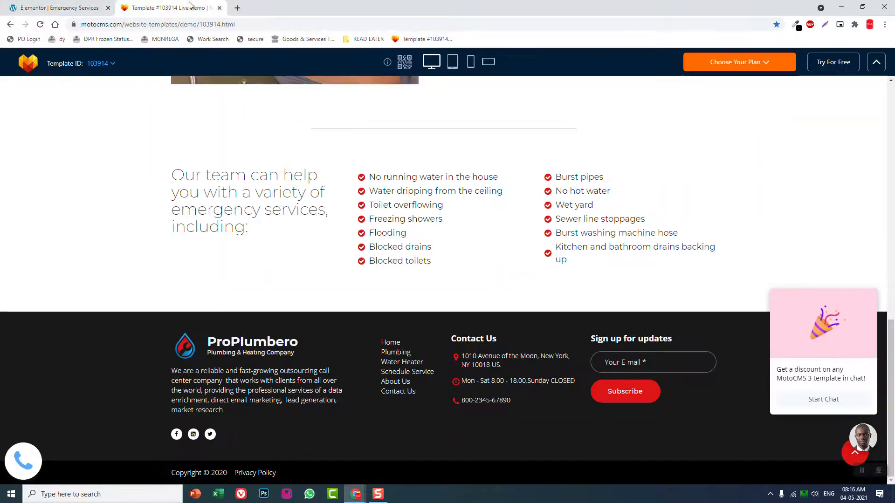
{"action": "scroll", "coordinate": [275, 141], "scroll_direction": "up", "scroll_amount": 15}
{"action": "scroll", "coordinate": [275, 140], "scroll_direction": "up", "scroll_amount": 2}
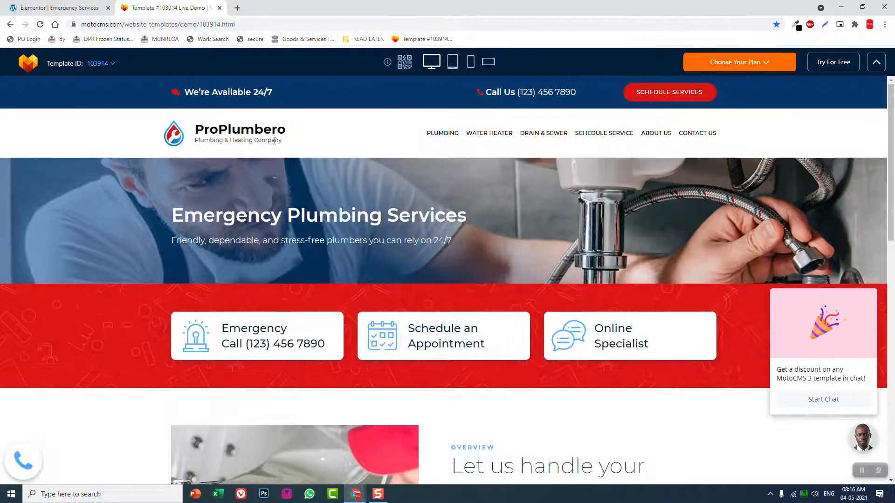
{"action": "scroll", "coordinate": [245, 161], "scroll_direction": "down", "scroll_amount": 2}
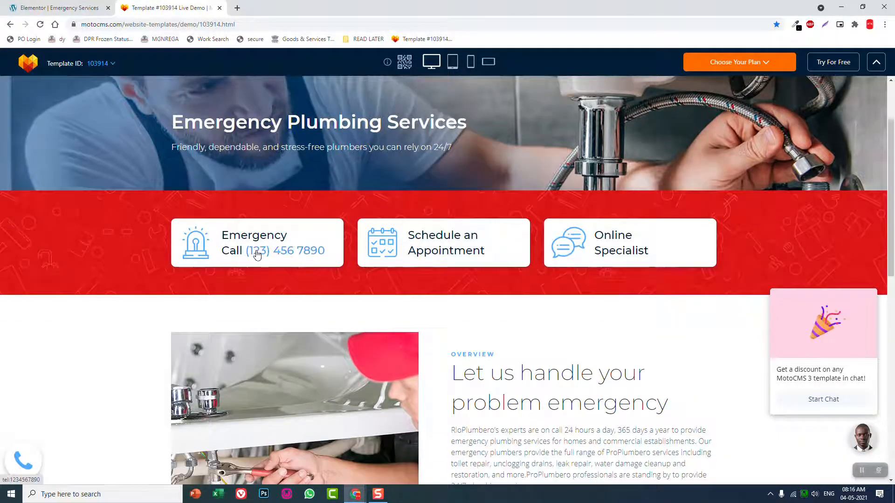
{"action": "scroll", "coordinate": [676, 221], "scroll_direction": "up", "scroll_amount": 1}
{"action": "scroll", "coordinate": [675, 220], "scroll_direction": "up", "scroll_amount": 1}
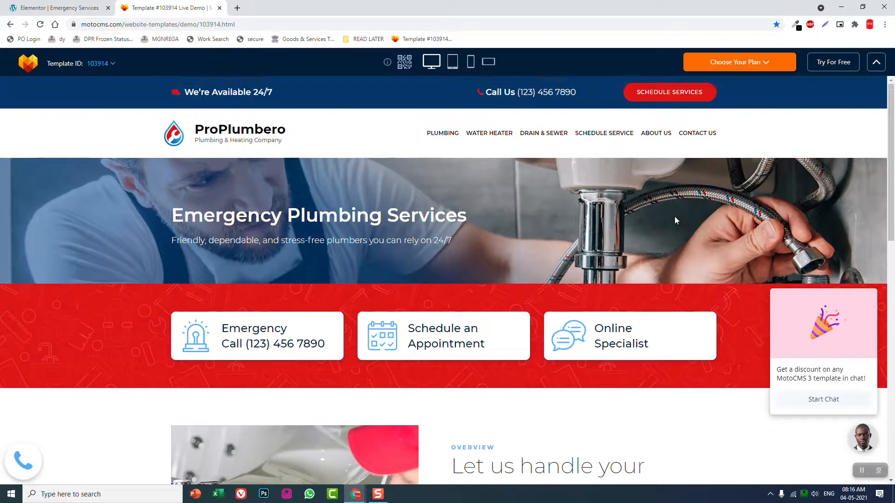
Return to the Elementor page and insert the saved template "what we offer" without importing its document settings
{"action": "left_click", "coordinate": [97, 7]}
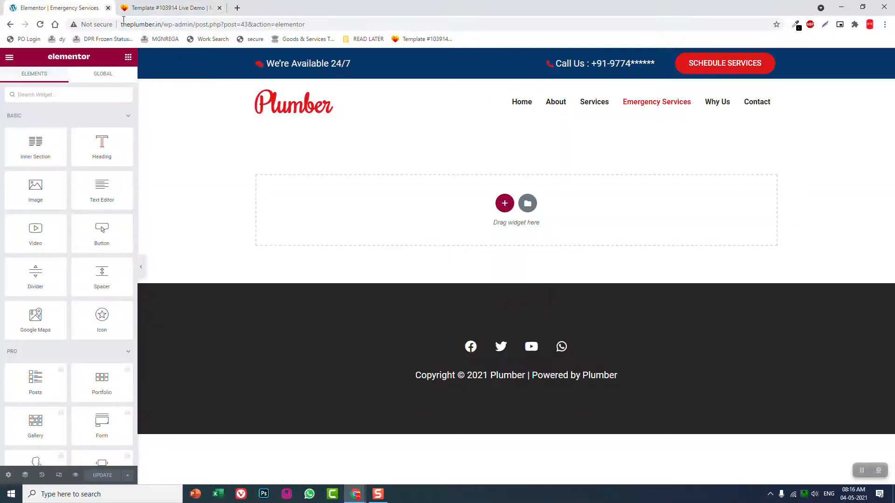
{"action": "left_click", "coordinate": [528, 203]}
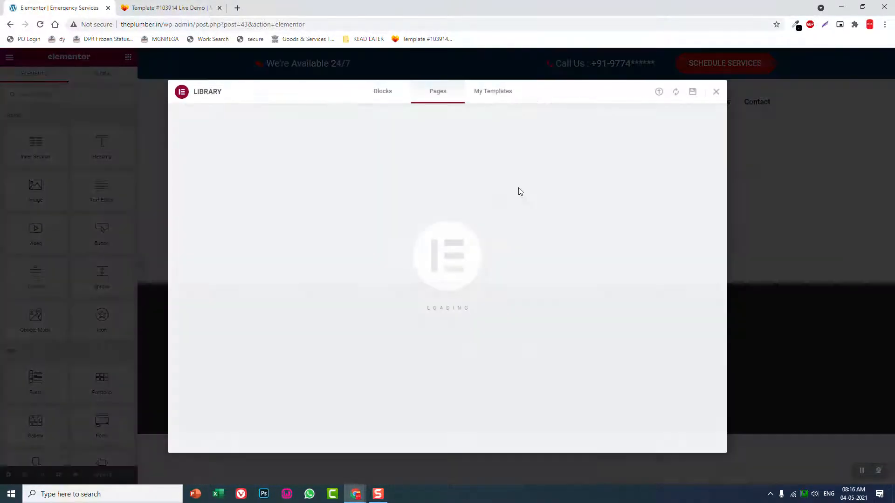
{"action": "left_click", "coordinate": [505, 102]}
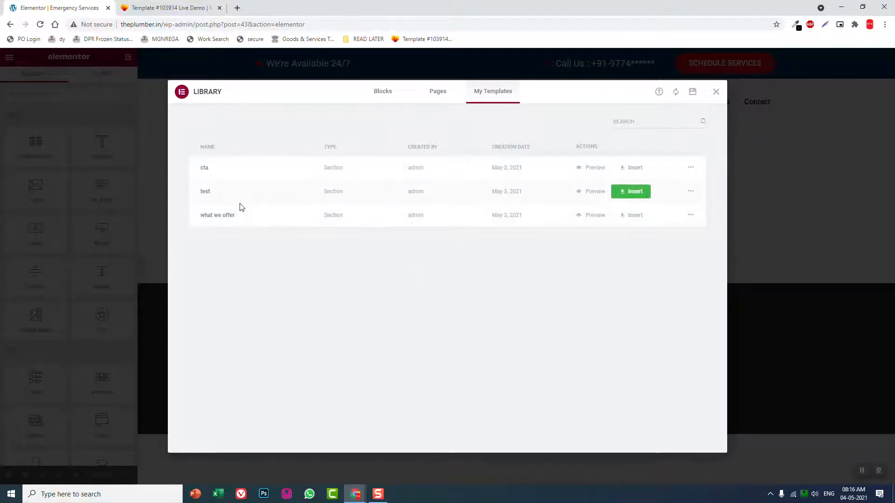
{"action": "left_click", "coordinate": [627, 215]}
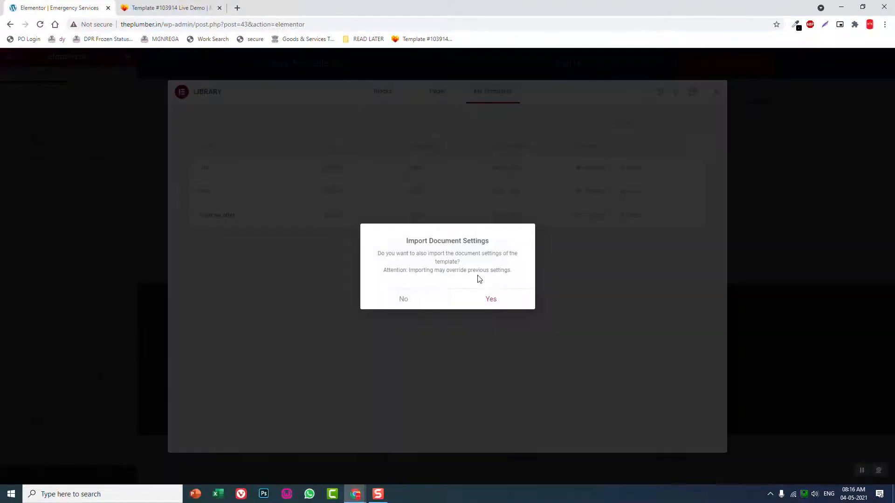
{"action": "left_click", "coordinate": [422, 298]}
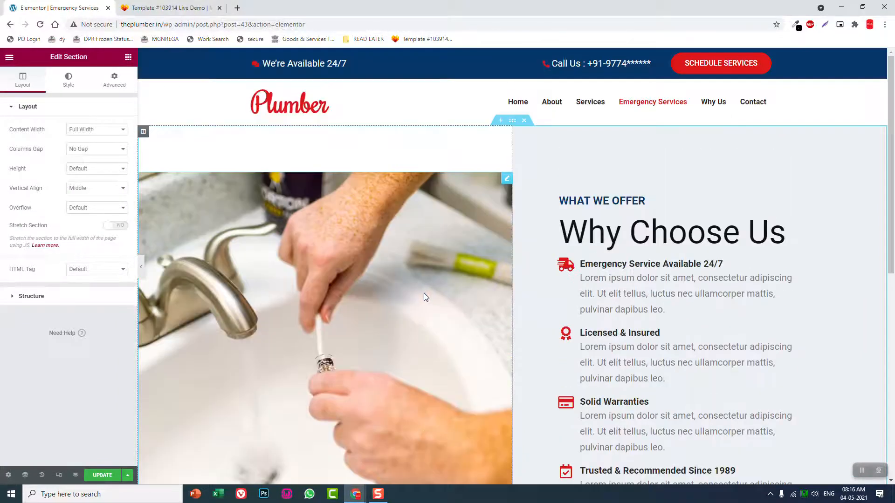
Delete the sink image from the inserted section and move the "Why Choose Us" text column ahead of the empty column
{"action": "right_click", "coordinate": [512, 184]}
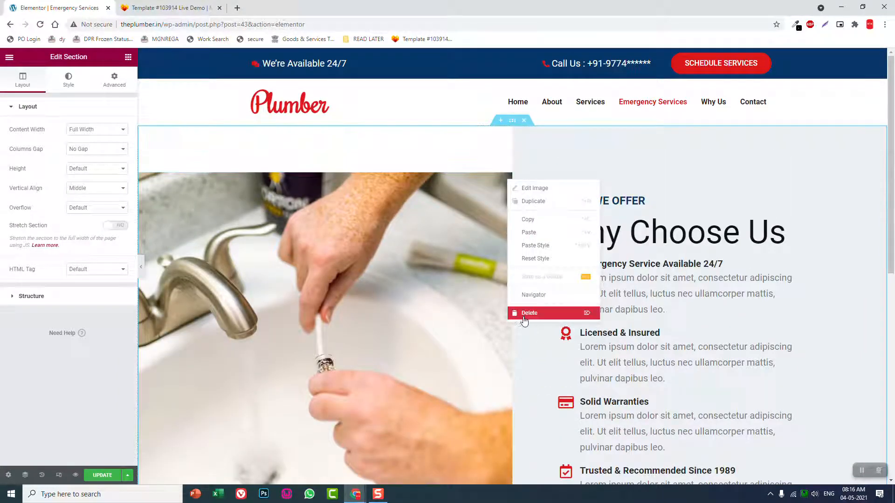
{"action": "left_click", "coordinate": [524, 313]}
{"action": "left_click_drag", "start_coordinate": [518, 132], "coordinate": [250, 197]}
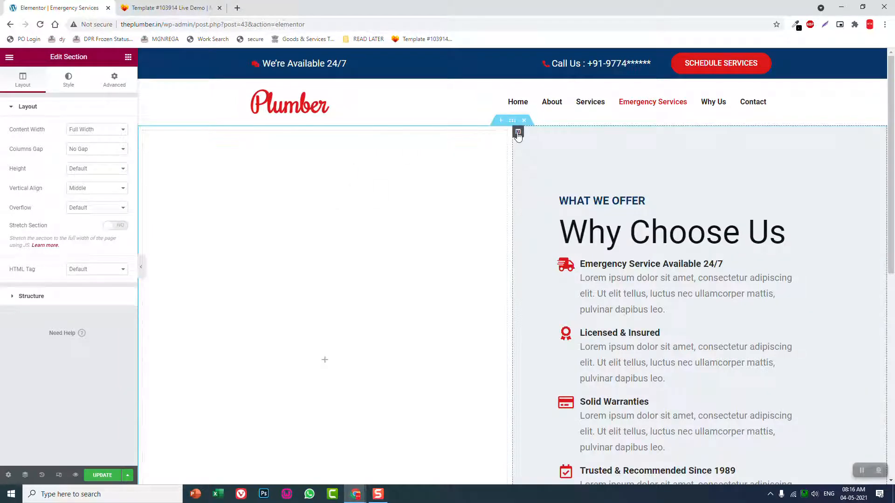
{"action": "left_click_drag", "start_coordinate": [517, 134], "coordinate": [194, 186]}
{"action": "left_click_drag", "start_coordinate": [516, 132], "coordinate": [177, 192]}
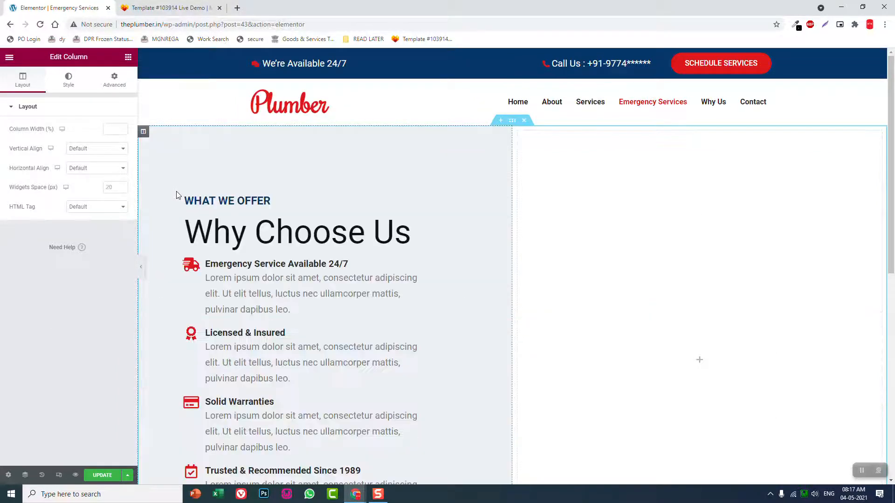
Give the section a classic background using the black-and-white faucet photo from the media library, with its size set to Cover
{"action": "left_click", "coordinate": [512, 122]}
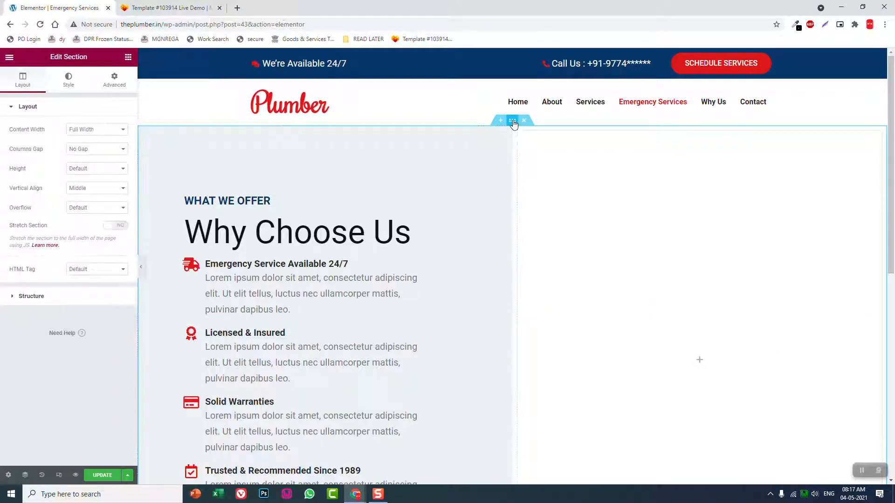
{"action": "left_click", "coordinate": [66, 82]}
{"action": "left_click", "coordinate": [86, 148]}
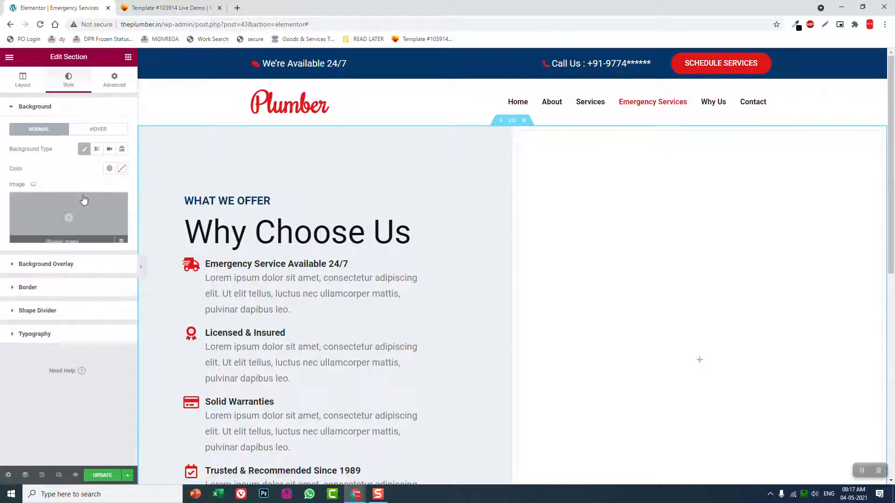
{"action": "left_click", "coordinate": [84, 199]}
{"action": "left_click", "coordinate": [312, 171]}
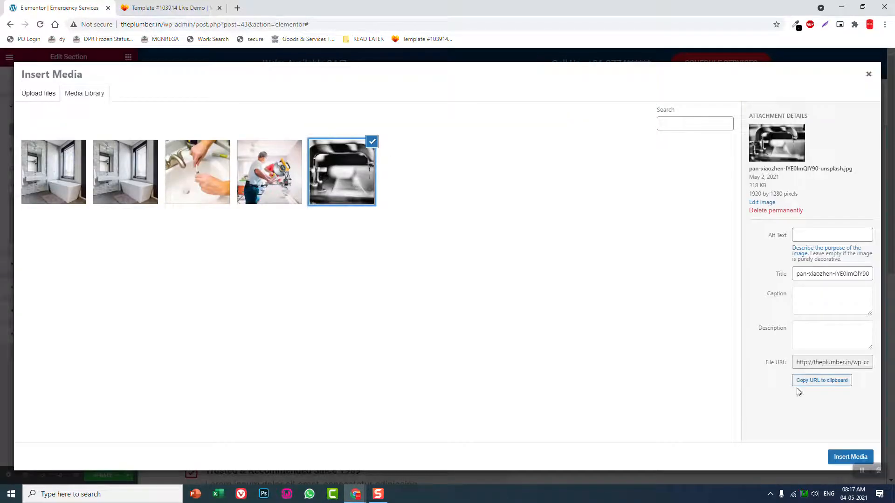
{"action": "left_click", "coordinate": [850, 458]}
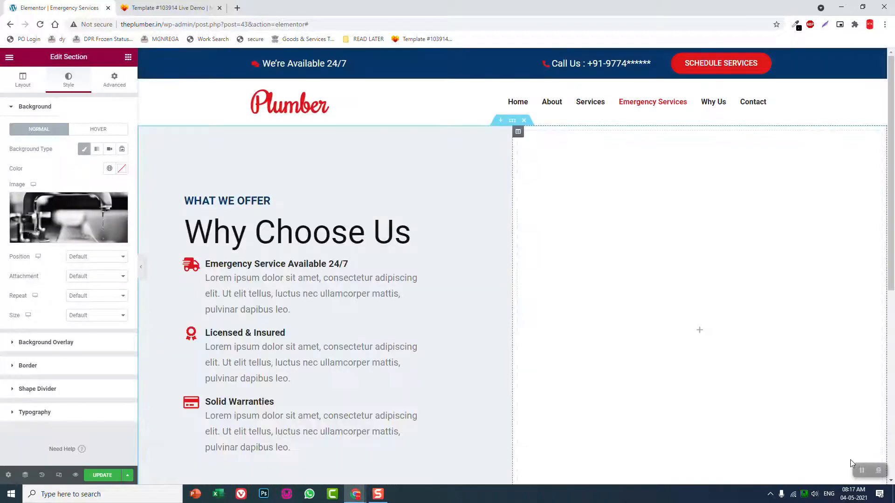
{"action": "scroll", "coordinate": [741, 373], "scroll_direction": "down", "scroll_amount": 2}
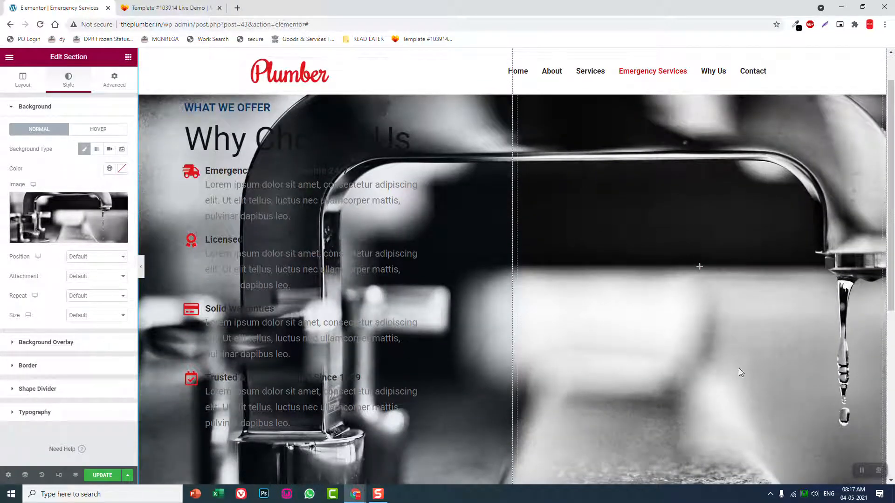
{"action": "left_click", "coordinate": [92, 315]}
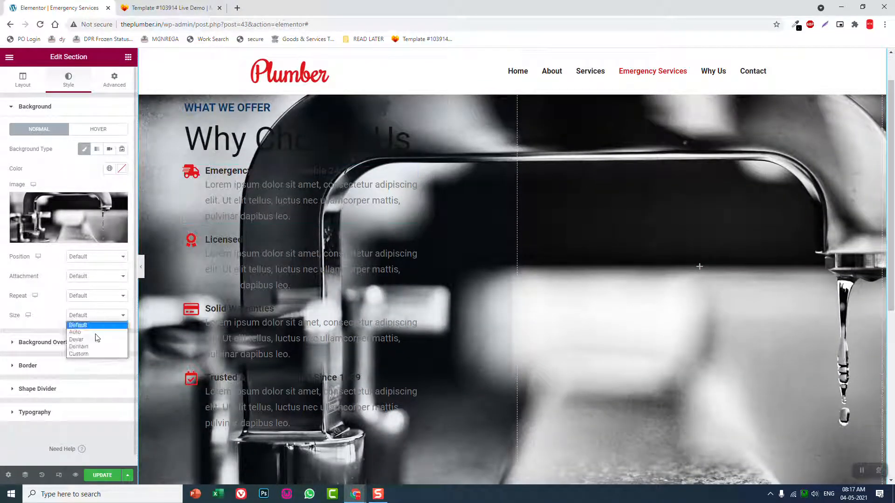
{"action": "left_click", "coordinate": [96, 340]}
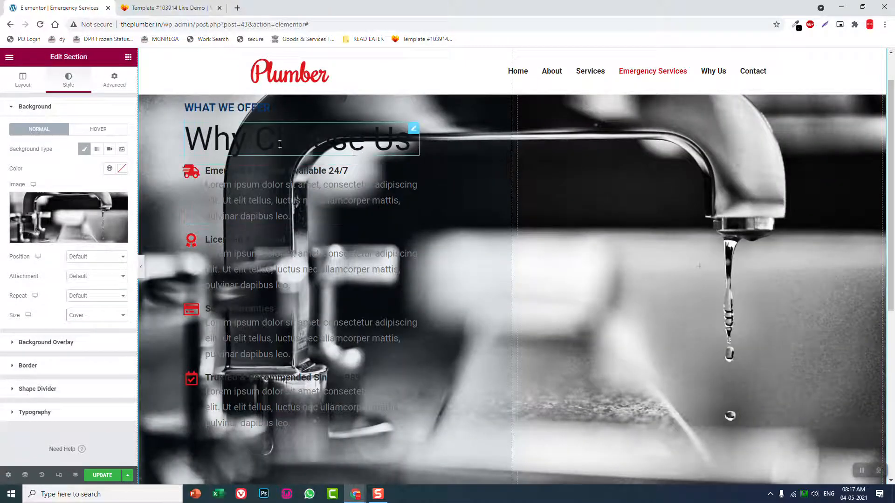
Set the text column's background colour to nearly opaque white, #FFFFFFF5, and preview the section at full page width
{"action": "scroll", "coordinate": [168, 112], "scroll_direction": "up", "scroll_amount": 2}
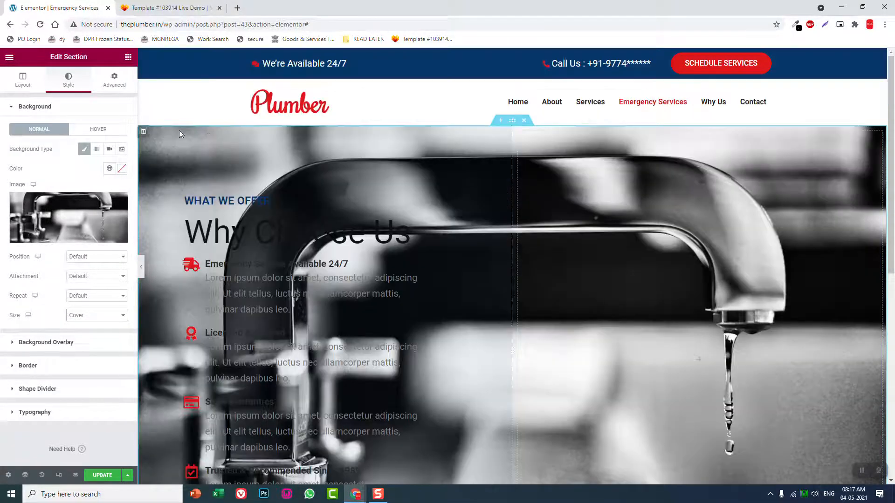
{"action": "left_click", "coordinate": [144, 132]}
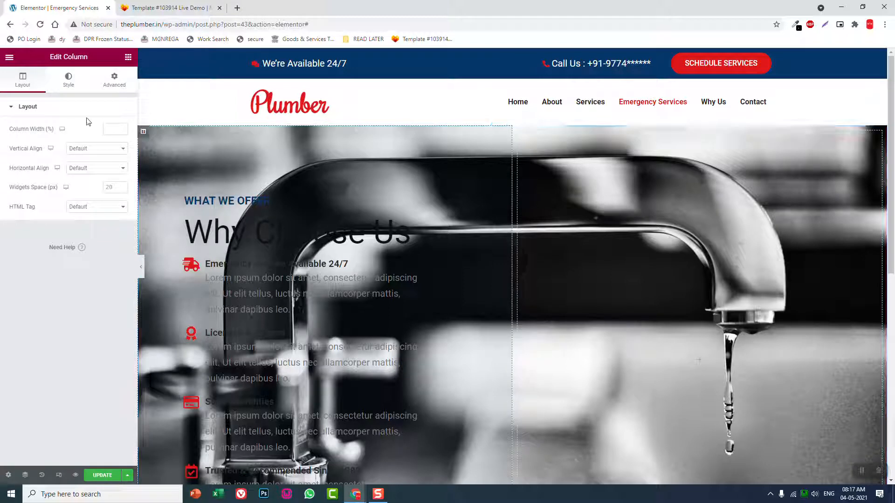
{"action": "left_click", "coordinate": [69, 81]}
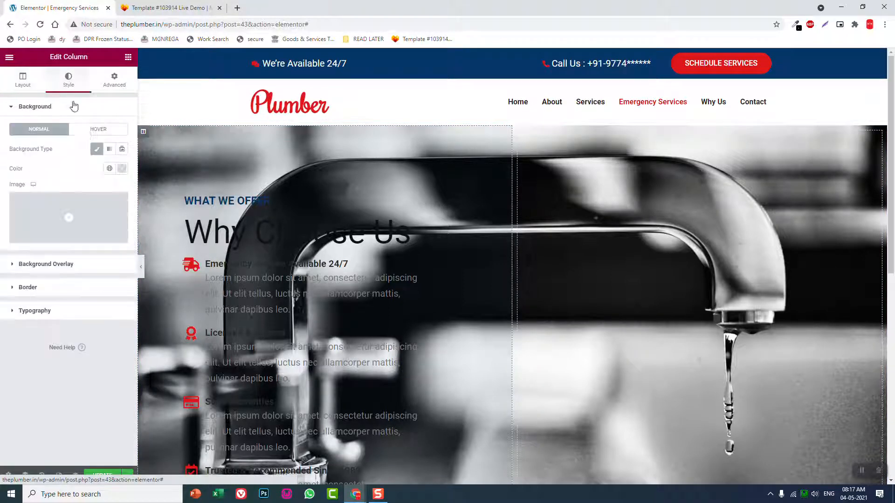
{"action": "left_click", "coordinate": [121, 168]}
{"action": "left_click_drag", "start_coordinate": [28, 297], "coordinate": [118, 298]}
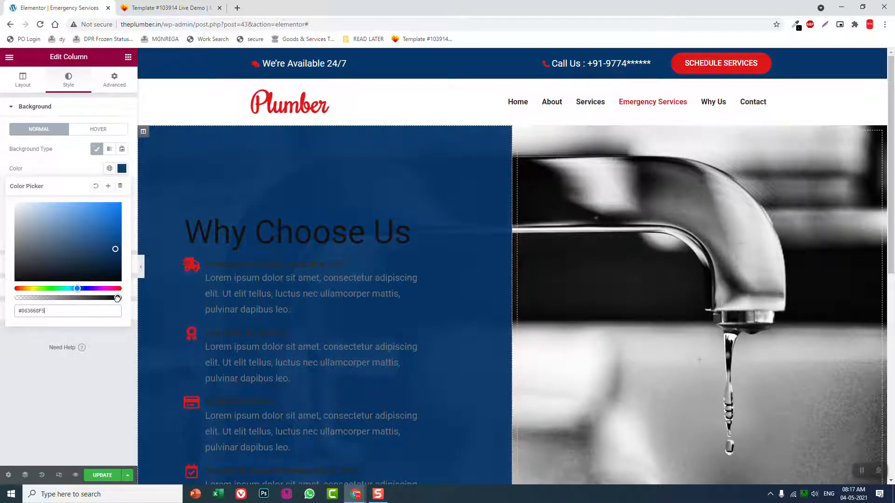
{"action": "scroll", "coordinate": [224, 264], "scroll_direction": "down", "scroll_amount": 3}
{"action": "scroll", "coordinate": [225, 263], "scroll_direction": "up", "scroll_amount": 3}
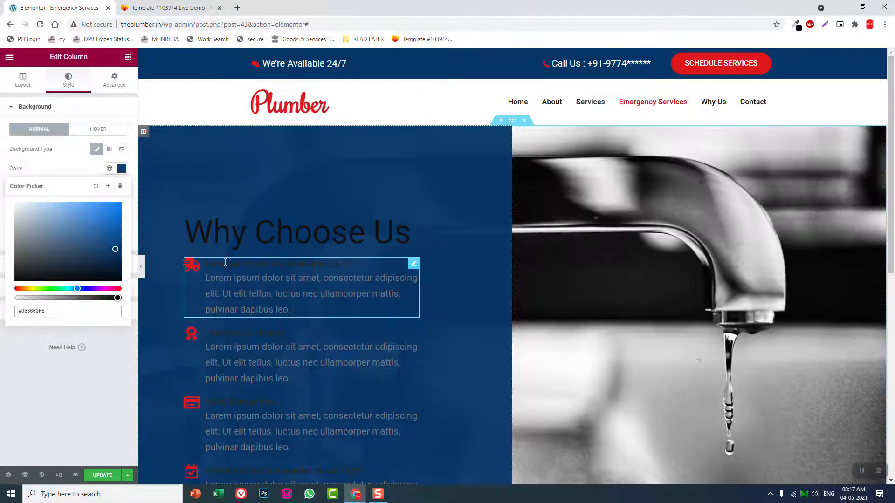
{"action": "left_click", "coordinate": [14, 203]}
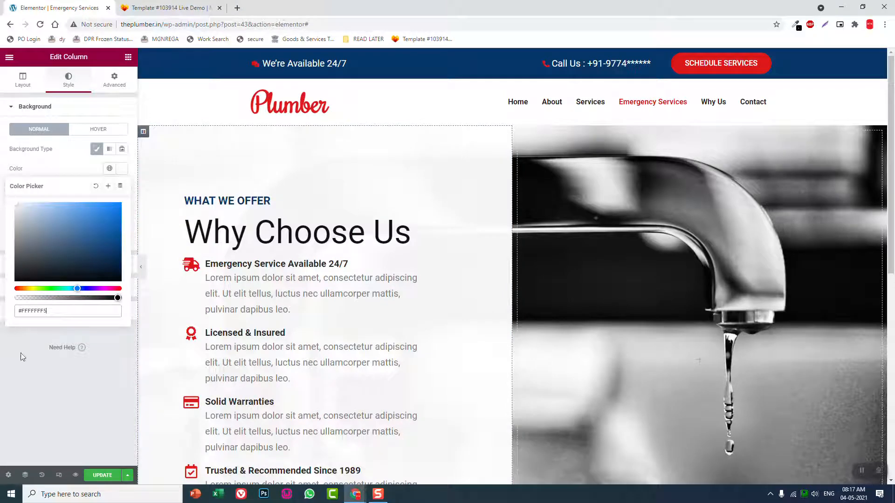
{"action": "left_click", "coordinate": [13, 406]}
{"action": "left_click", "coordinate": [141, 267]}
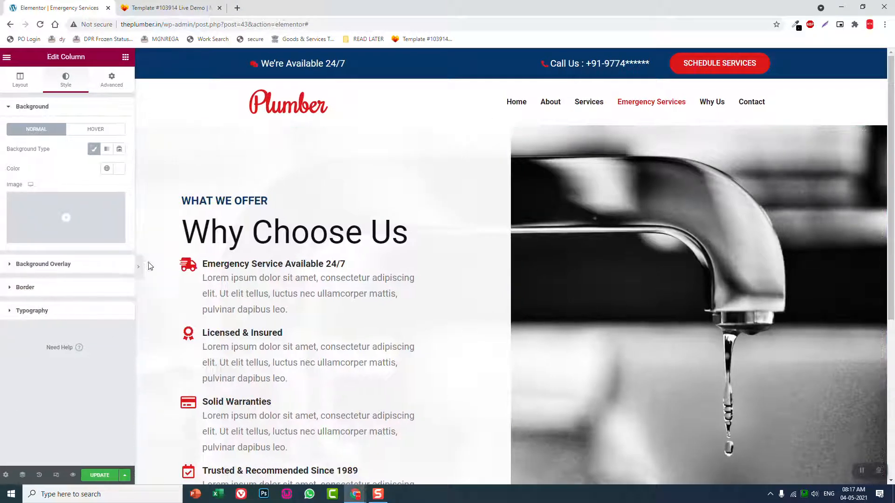
{"action": "scroll", "coordinate": [269, 233], "scroll_direction": "down", "scroll_amount": 3}
{"action": "scroll", "coordinate": [269, 234], "scroll_direction": "up", "scroll_amount": 3}
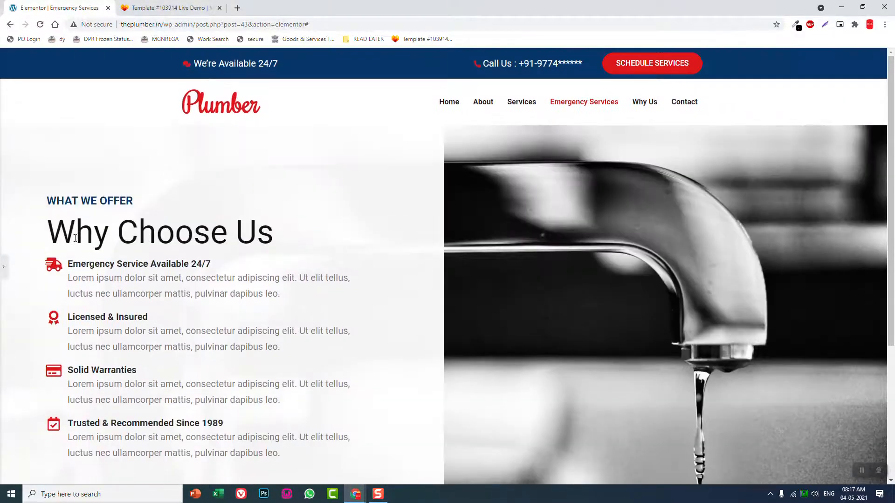
{"action": "left_click", "coordinate": [4, 266]}
Replace the "WHAT WE OFFER" heading text with "EMERGENCY PLUMBING SERVICE"
{"action": "left_click", "coordinate": [198, 201]}
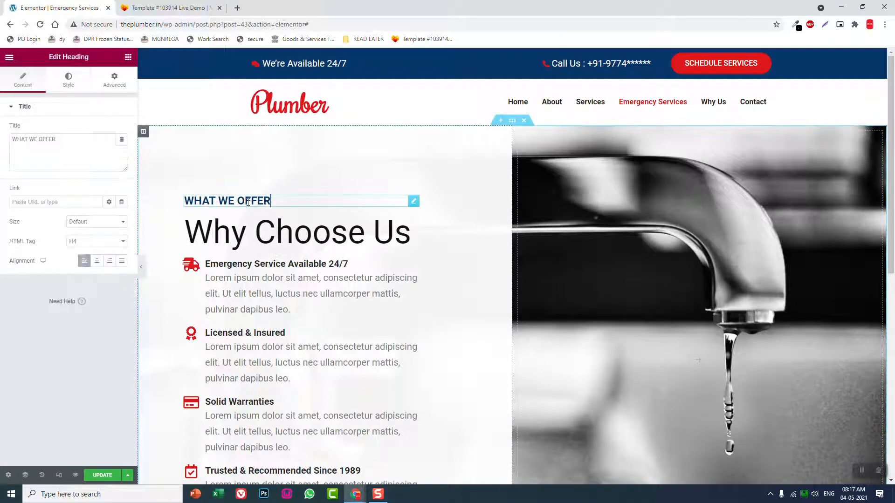
{"action": "left_click", "coordinate": [202, 8]}
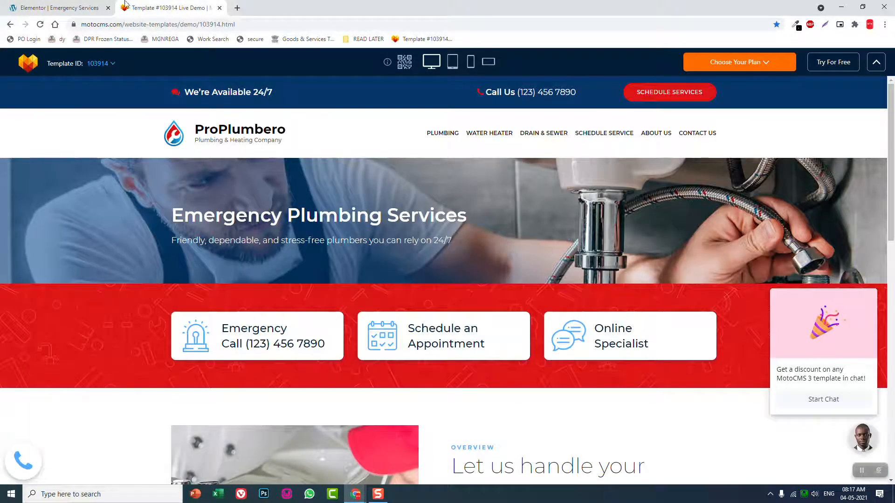
{"action": "left_click", "coordinate": [55, 8]}
{"action": "left_click_drag", "start_coordinate": [88, 138], "coordinate": [2, 140]}
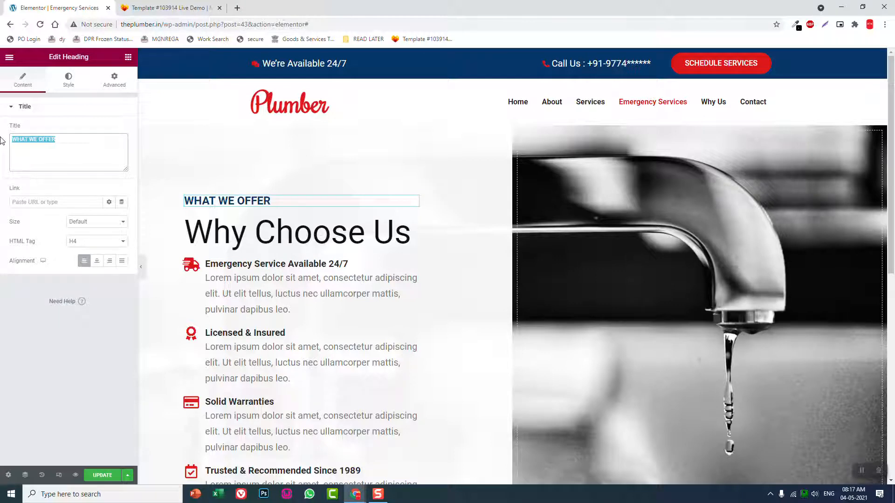
{"action": "type", "text": "EMERGEN"}
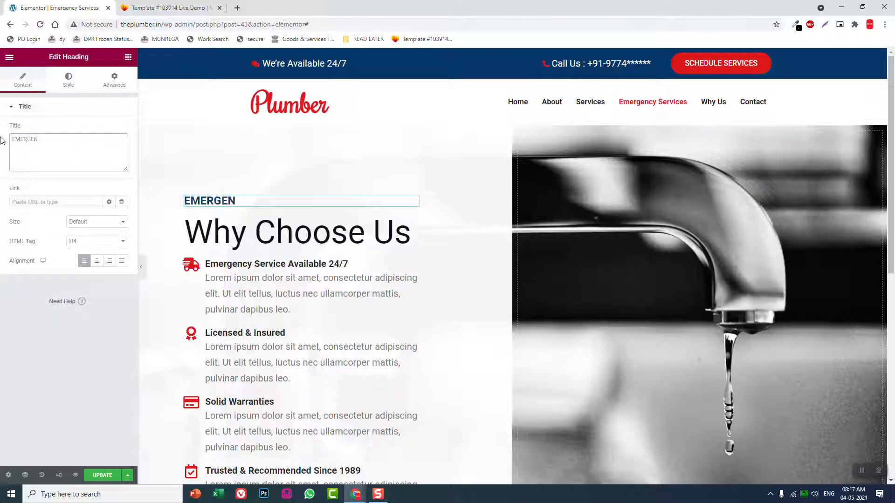
{"action": "type", "text": "CY PLUMB"}
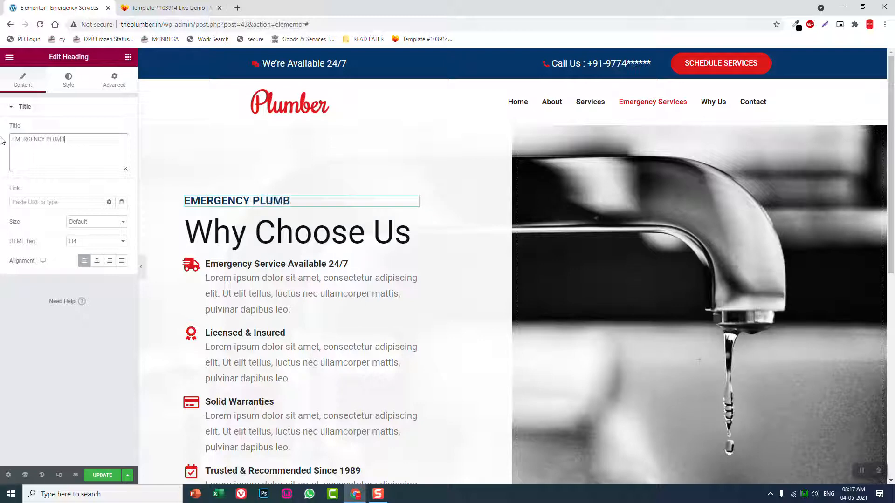
{"action": "type", "text": "ING SERVICE"}
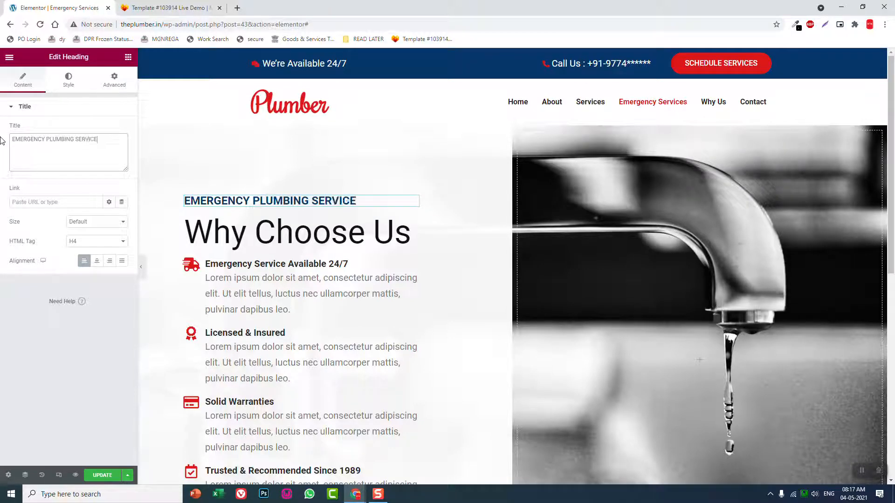
{"action": "type", "text": "S"}
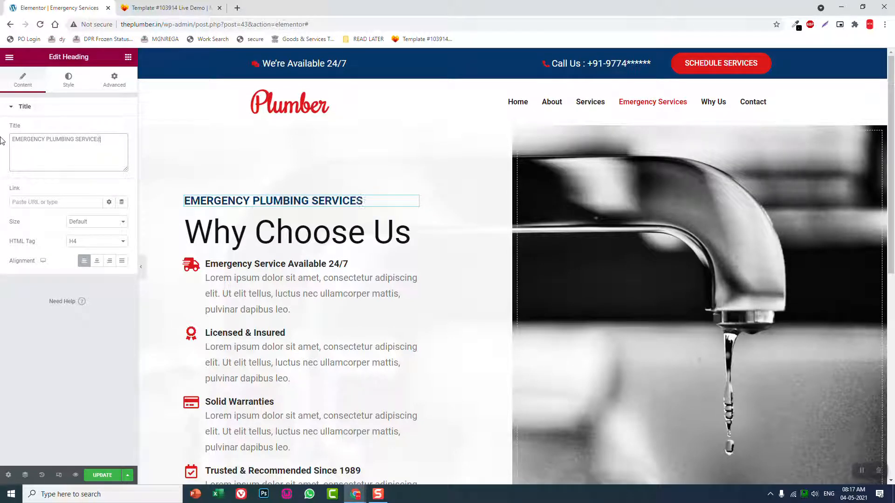
Delete the "Why Choose Us" heading and the four icon boxes from the text column
{"action": "right_click", "coordinate": [413, 227]}
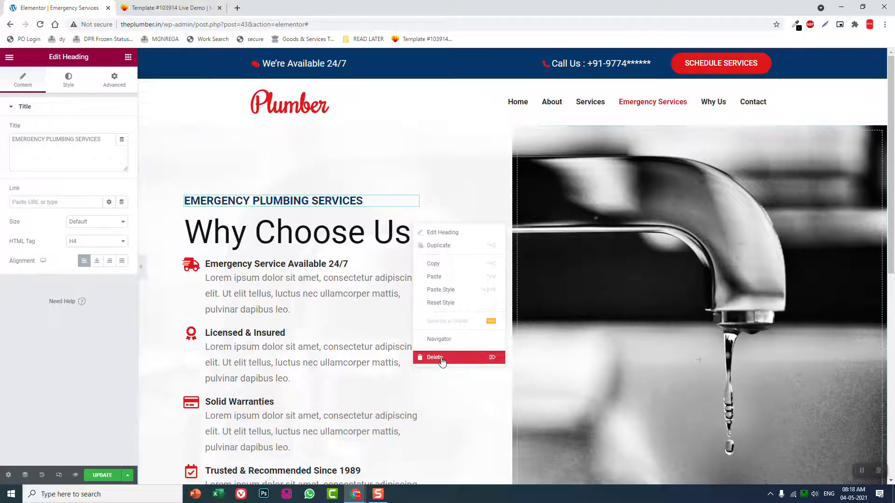
{"action": "left_click", "coordinate": [442, 359]}
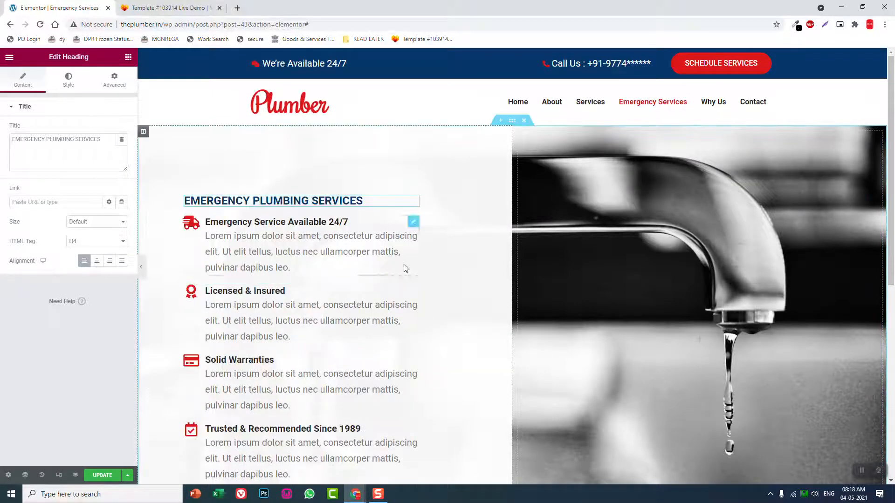
{"action": "right_click", "coordinate": [414, 223]}
{"action": "left_click", "coordinate": [438, 356]}
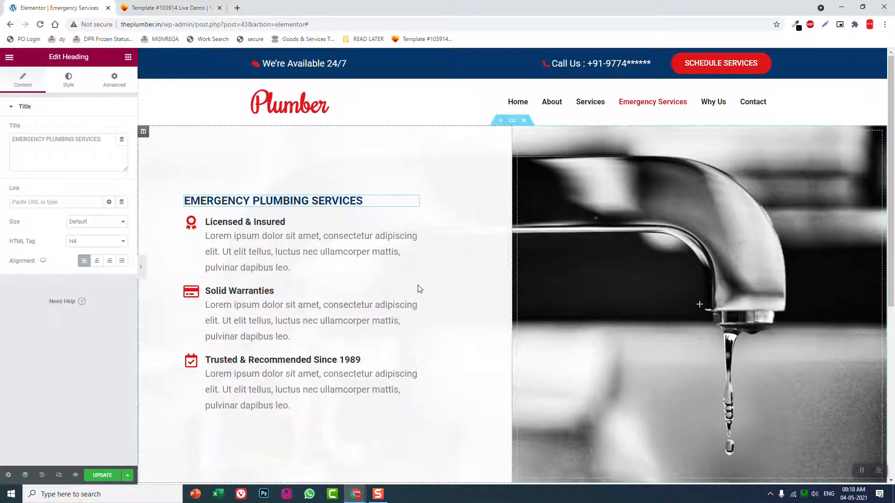
{"action": "right_click", "coordinate": [412, 228]}
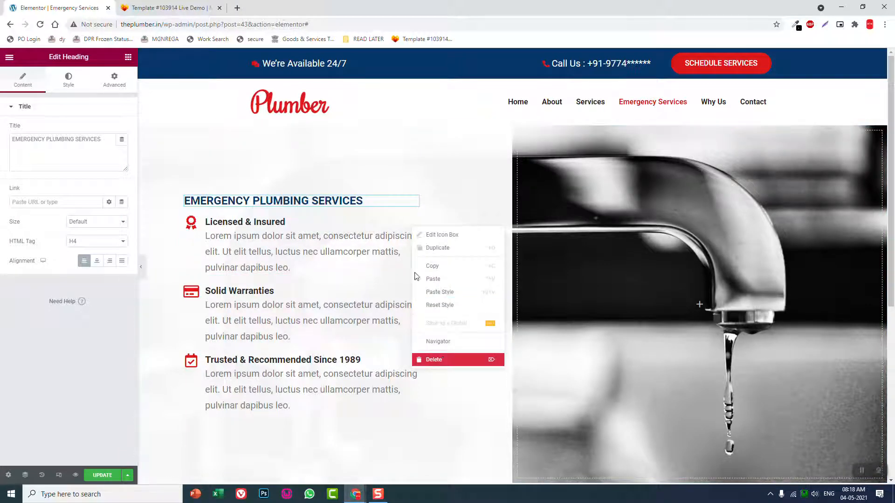
{"action": "left_click", "coordinate": [434, 359]}
{"action": "right_click", "coordinate": [414, 227]}
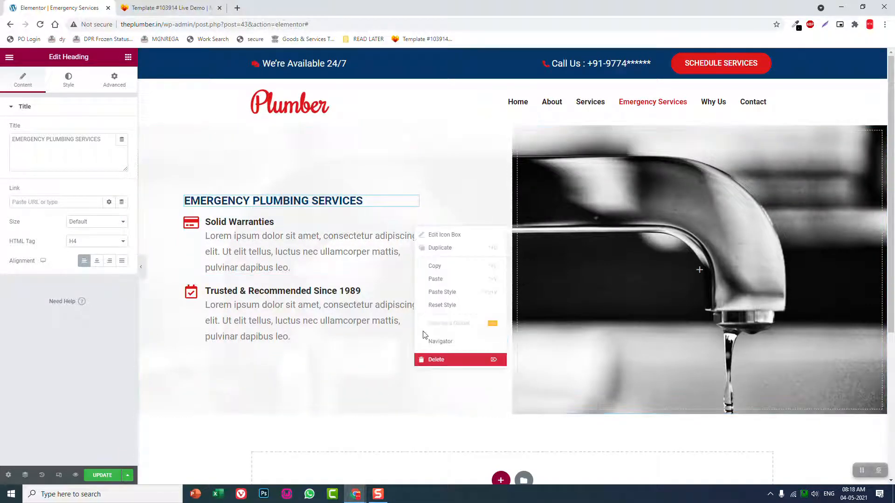
{"action": "left_click", "coordinate": [434, 359]}
{"action": "right_click", "coordinate": [412, 225]}
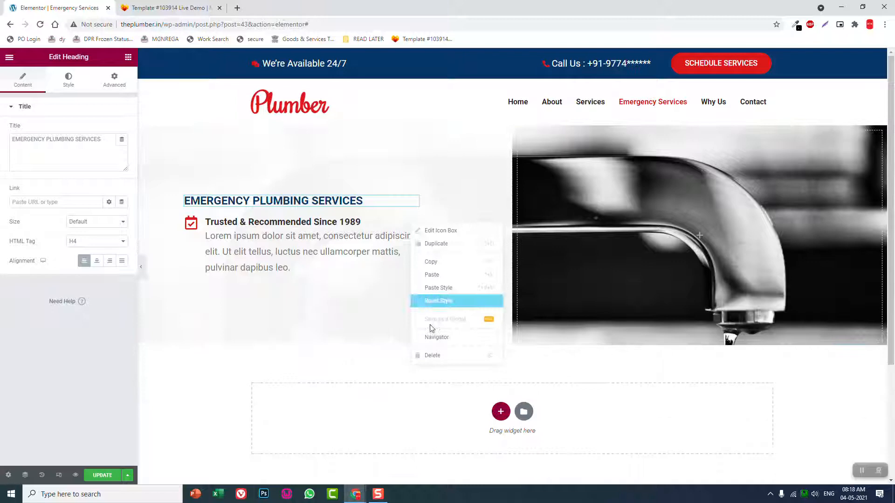
{"action": "left_click", "coordinate": [435, 355]}
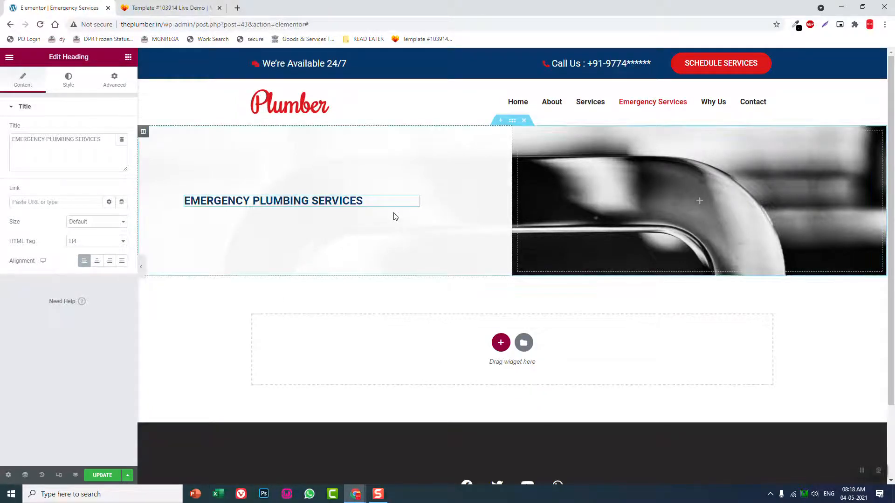
Undo the deletions of the "Why Choose Us" heading and the four icon boxes
{"action": "key", "text": "ctrl+z"}
{"action": "key", "text": "ctrl+z"}
{"action": "key", "text": "ctrl+z"}
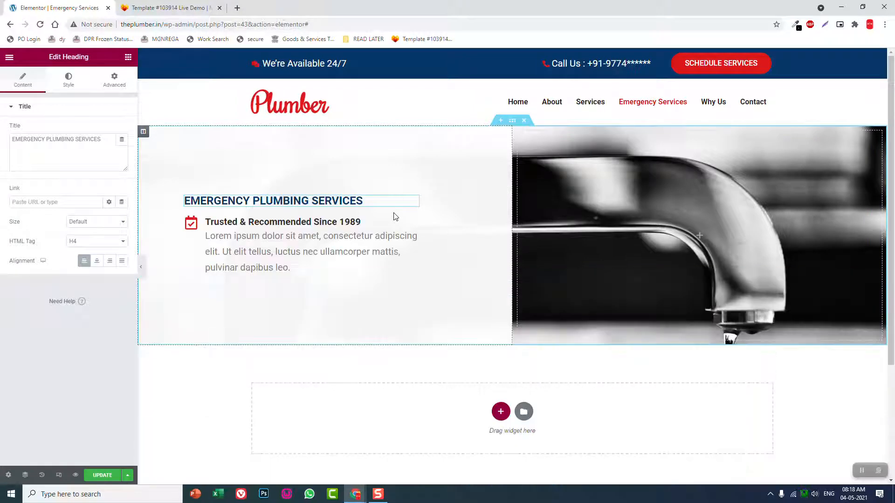
{"action": "key", "text": "ctrl+z"}
{"action": "key", "text": "ctrl+z"}
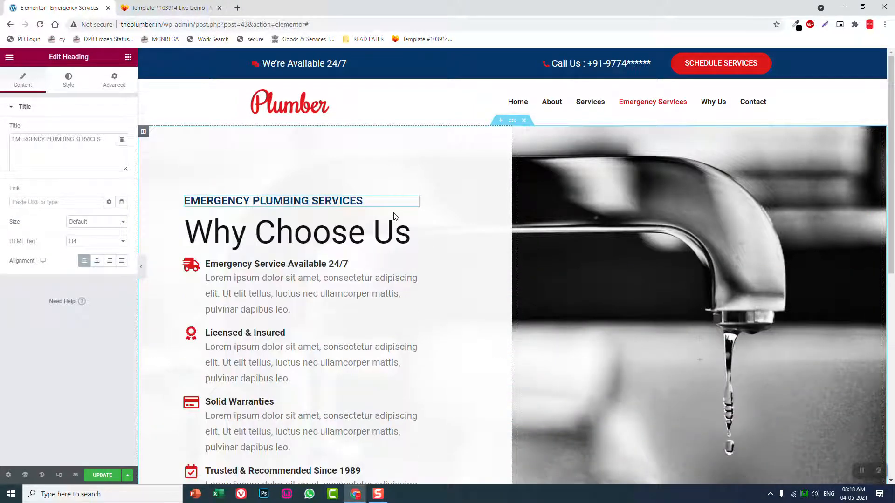
Delete the four icon boxes below the "Why Choose Us" heading, from "Emergency Service Available 24/7" to "Trusted & Recommended Since 1989"
{"action": "right_click", "coordinate": [413, 267]}
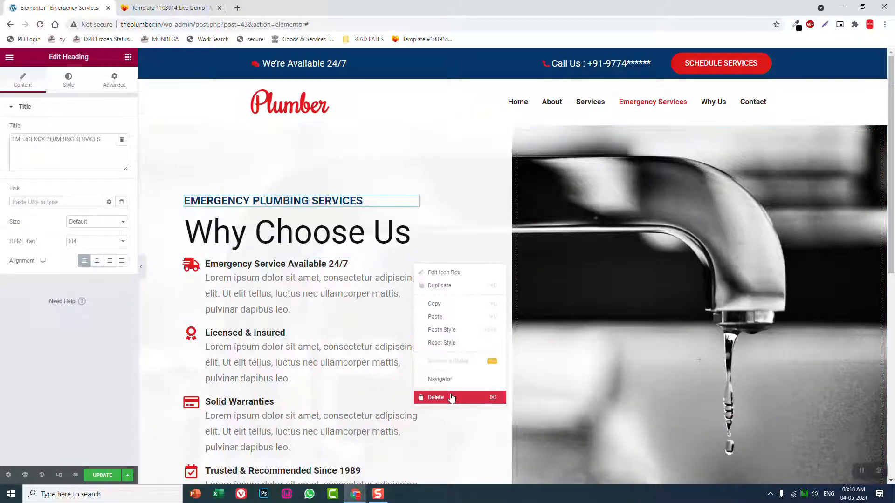
{"action": "left_click", "coordinate": [450, 397]}
{"action": "right_click", "coordinate": [415, 268]}
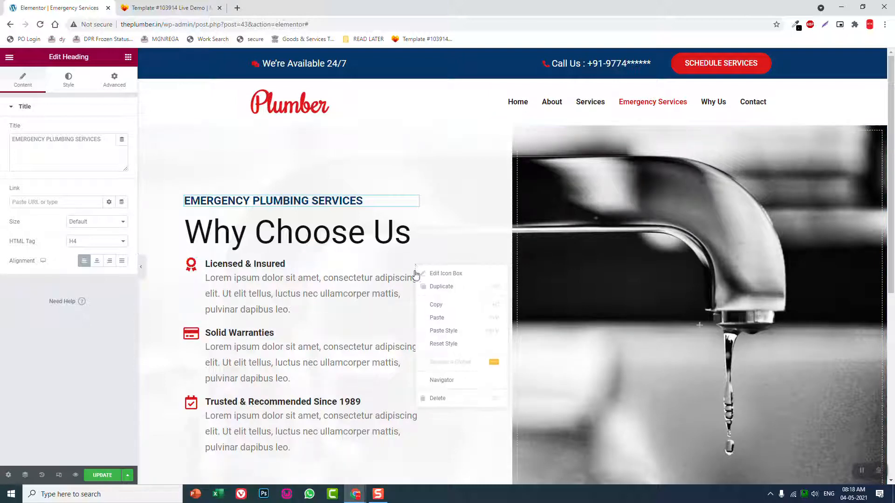
{"action": "left_click", "coordinate": [442, 400]}
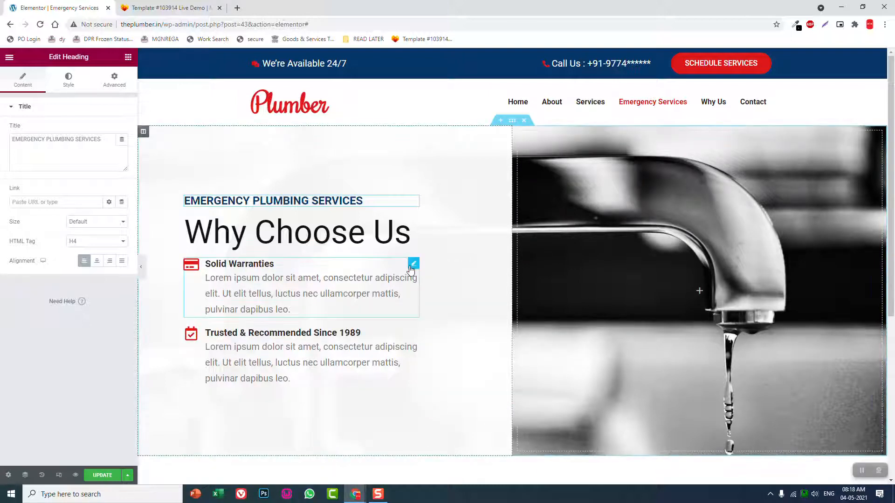
{"action": "right_click", "coordinate": [414, 267]}
{"action": "left_click", "coordinate": [423, 399]}
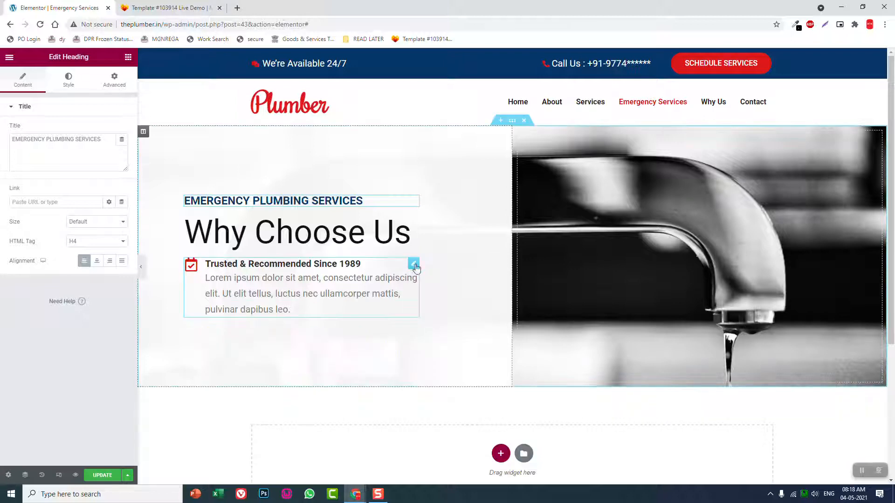
{"action": "right_click", "coordinate": [412, 262]}
{"action": "left_click", "coordinate": [433, 399]}
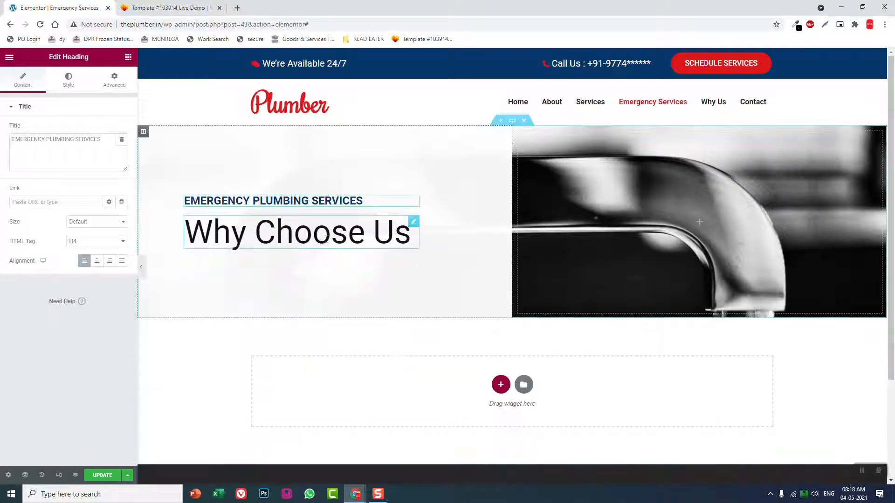
Replace the "Why Choose Us" heading text with "Call Us"
{"action": "left_click", "coordinate": [396, 233]}
{"action": "triple_click", "coordinate": [82, 145]}
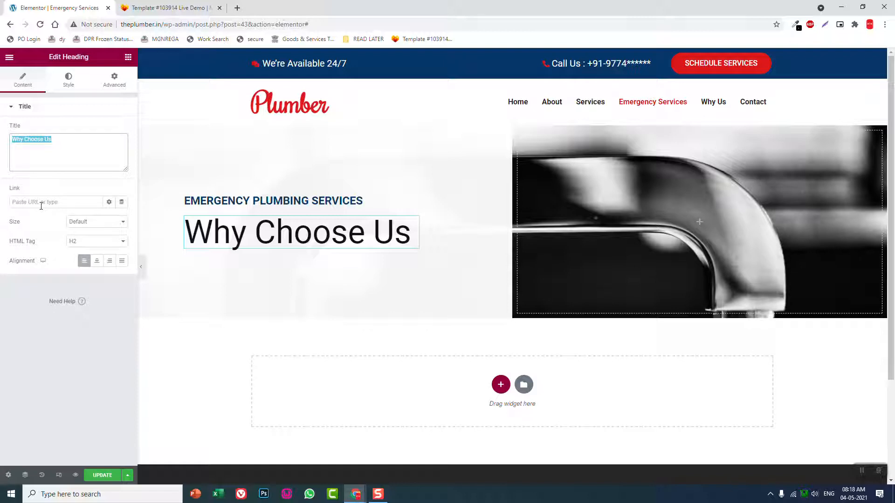
{"action": "type", "text": "Ca"}
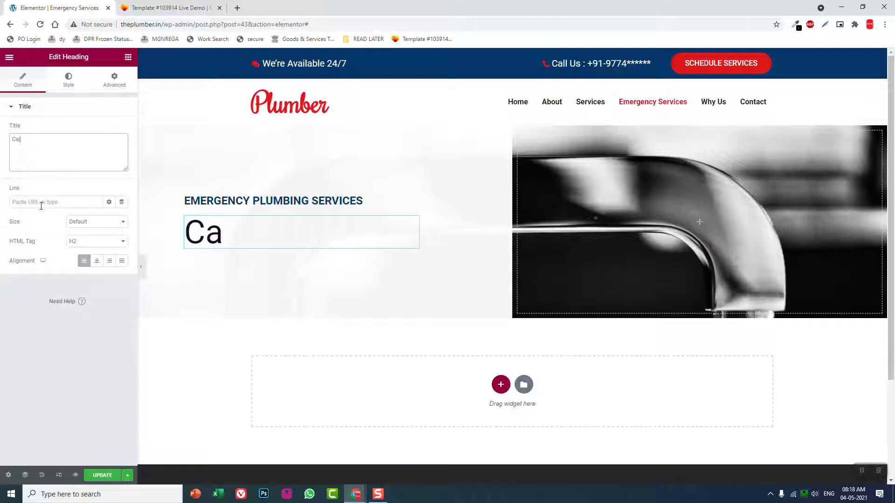
{"action": "type", "text": "ll us"}
{"action": "key", "text": "BackSpace"}
{"action": "key", "text": "BackSpace"}
{"action": "key", "text": "BackSpace"}
{"action": "type", "text": "uS"}
{"action": "key", "text": "BackSpace"}
{"action": "key", "text": "BackSpace"}
{"action": "key", "text": "BackSpace"}
{"action": "type", "text": "Us"}
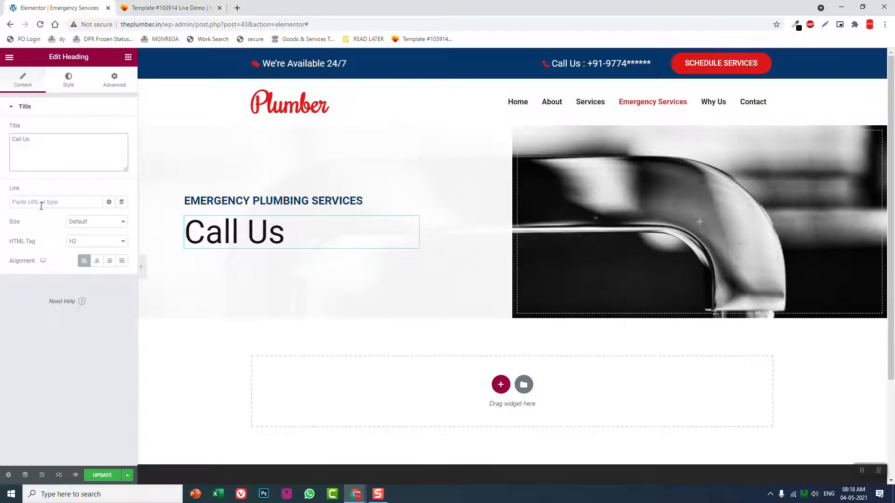
Check the wording in the reference template, and replace the large heading with "Call" followed by the partly masked phone number in parentheses
{"action": "left_click", "coordinate": [134, 11]}
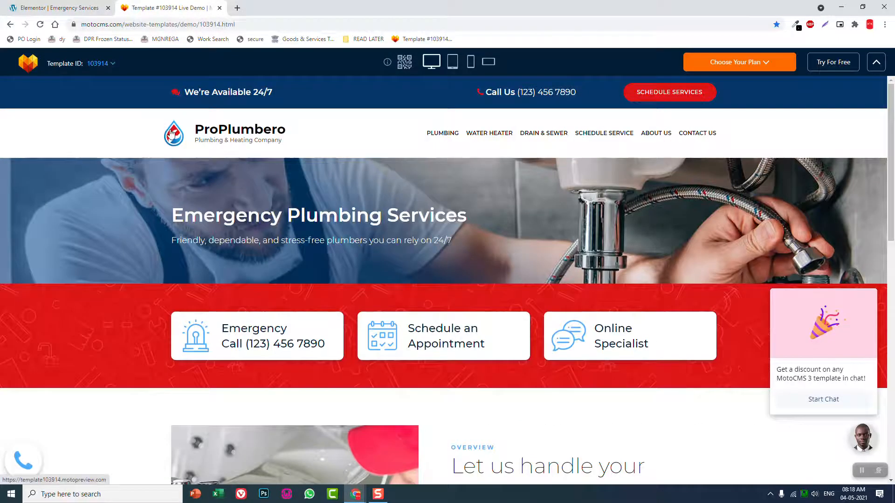
{"action": "left_click", "coordinate": [85, 10]}
{"action": "left_click_drag", "start_coordinate": [71, 145], "coordinate": [2, 157]}
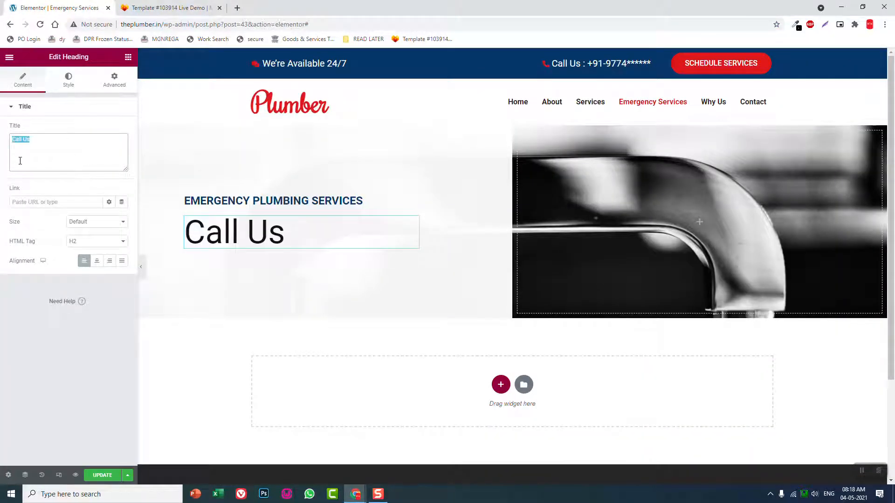
{"action": "type", "text": "Call"}
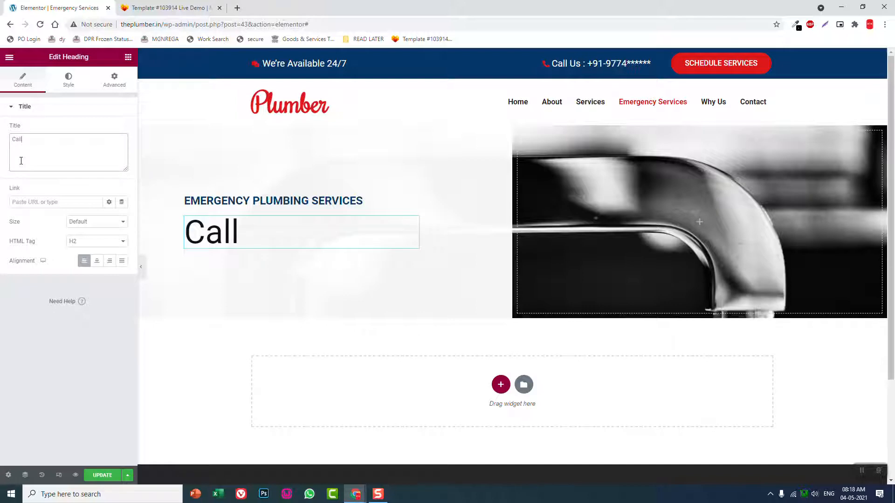
{"action": "type", "text": " ("}
{"action": "type", "text": "977"}
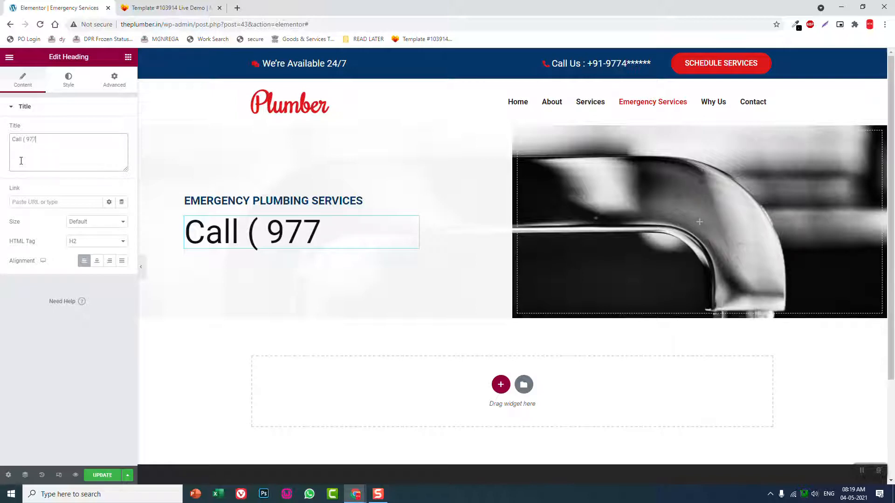
{"action": "type", "text": "499"}
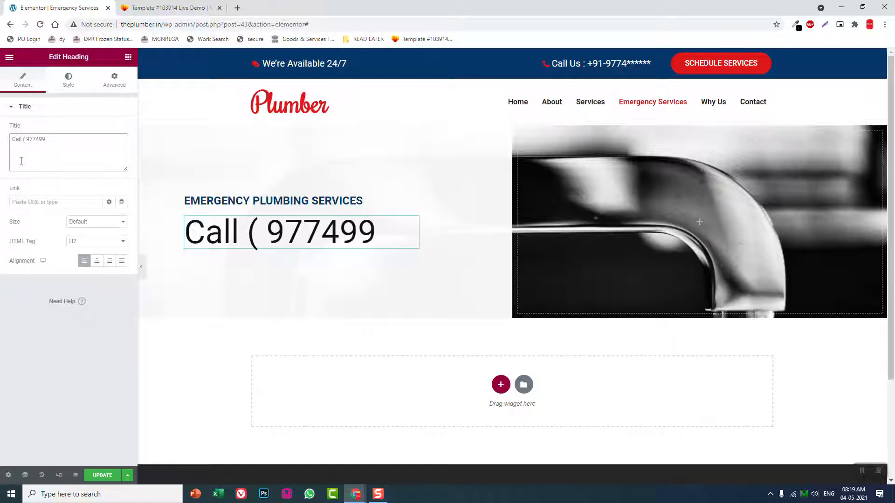
{"action": "type", "text": "18**"}
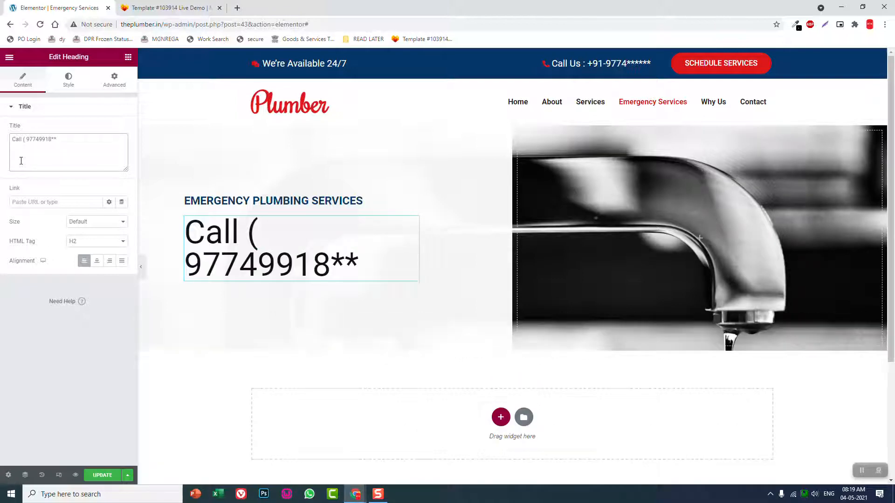
{"action": "type", "text": ")"}
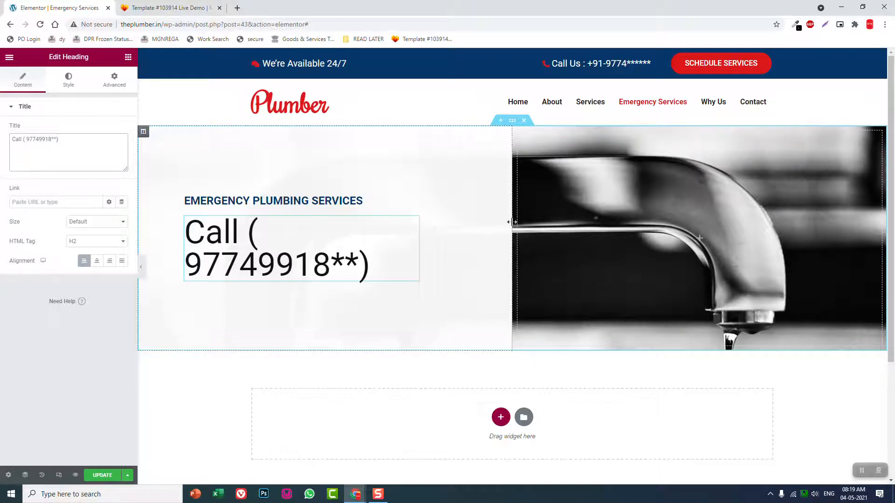
Widen the text column until the phone heading fits on one line, and preview the section at full page width
{"action": "left_click_drag", "start_coordinate": [511, 222], "coordinate": [609, 222]}
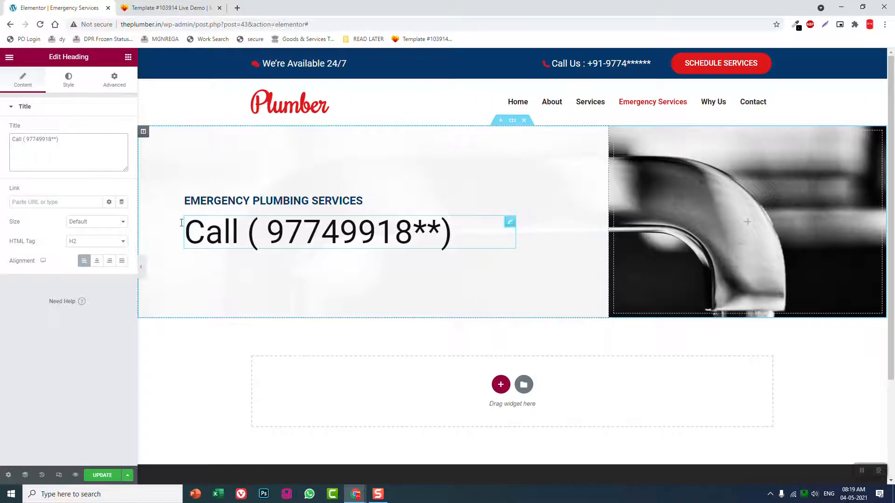
{"action": "left_click", "coordinate": [142, 269]}
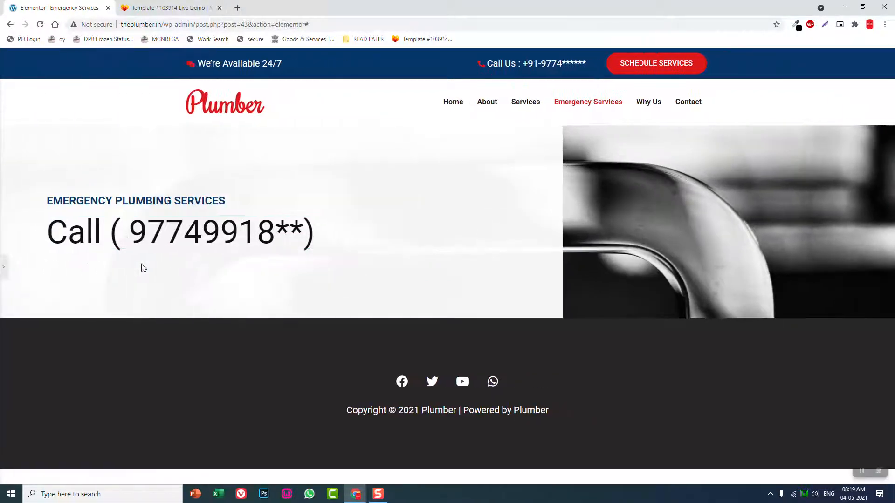
{"action": "left_click", "coordinate": [5, 265]}
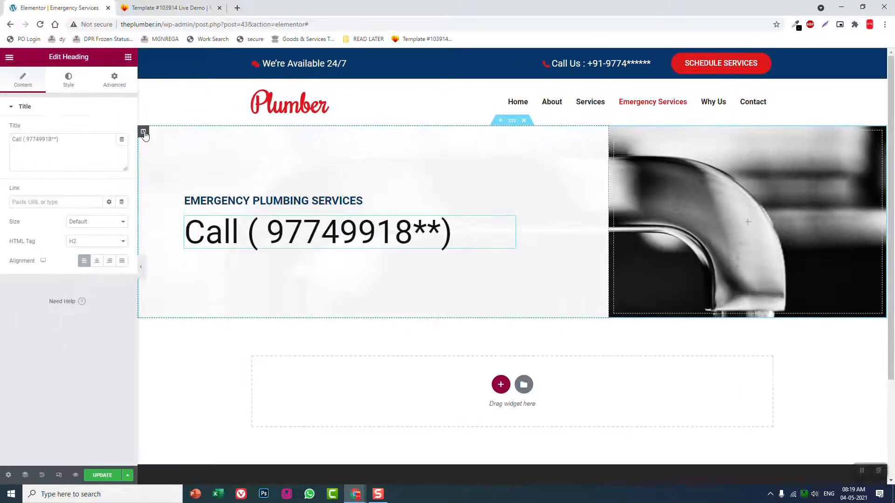
Set the text column's padding to 200 px left and 100 px right, and preview the section at full page width
{"action": "left_click", "coordinate": [143, 132]}
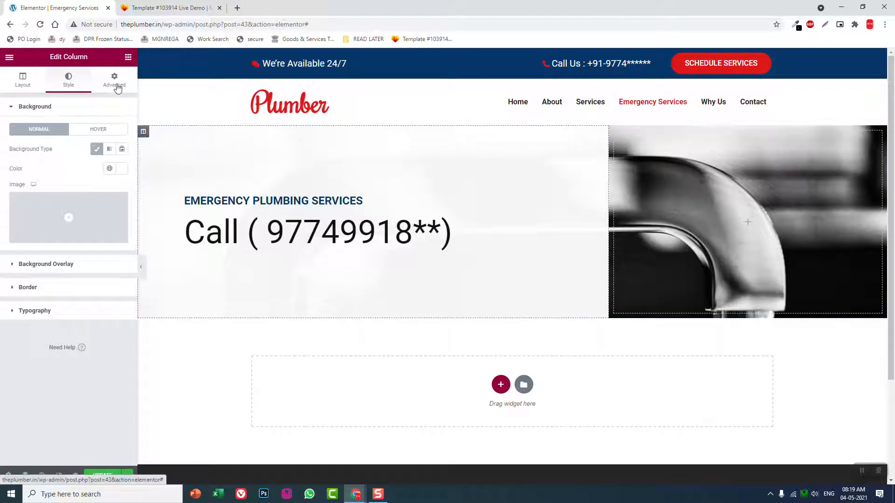
{"action": "left_click", "coordinate": [114, 80]}
{"action": "double_click", "coordinate": [95, 179]}
{"action": "type", "text": "200"}
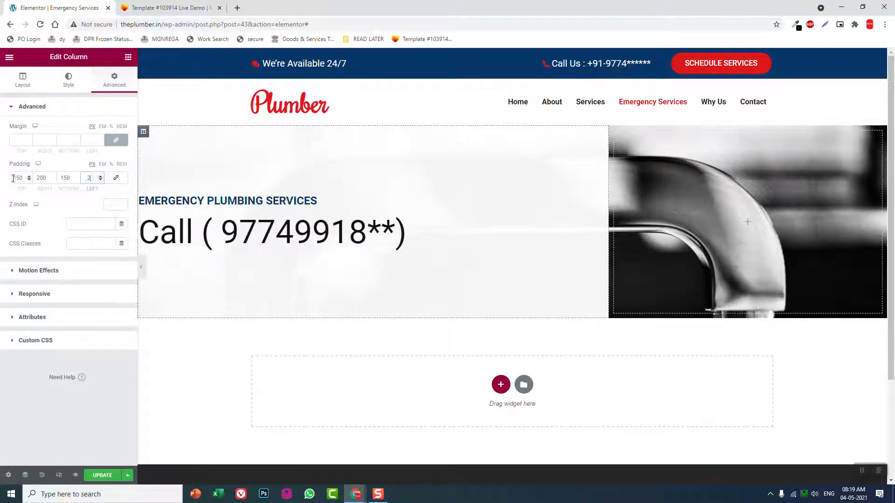
{"action": "double_click", "coordinate": [50, 176]}
{"action": "type", "text": "10"}
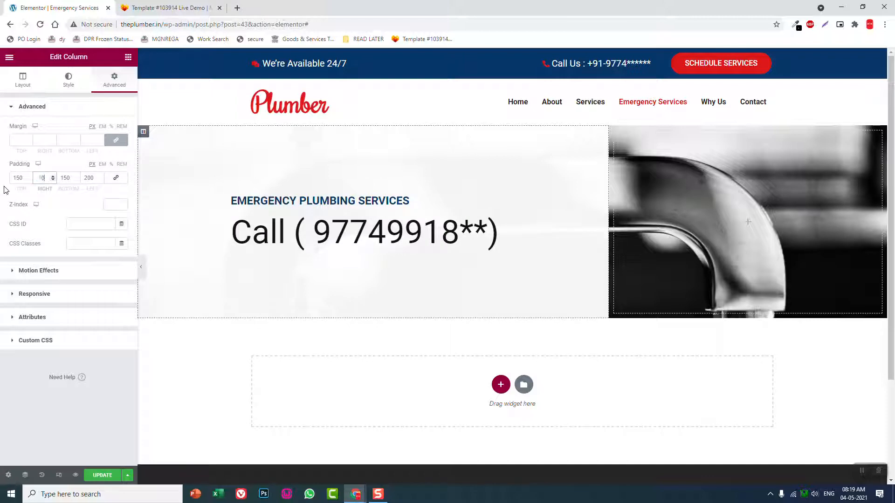
{"action": "type", "text": "0"}
{"action": "left_click", "coordinate": [140, 268]}
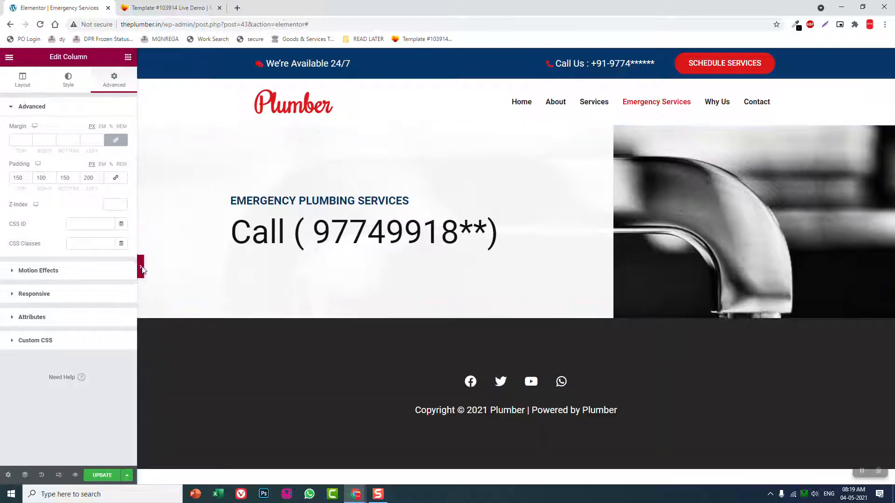
{"action": "left_click", "coordinate": [3, 267]}
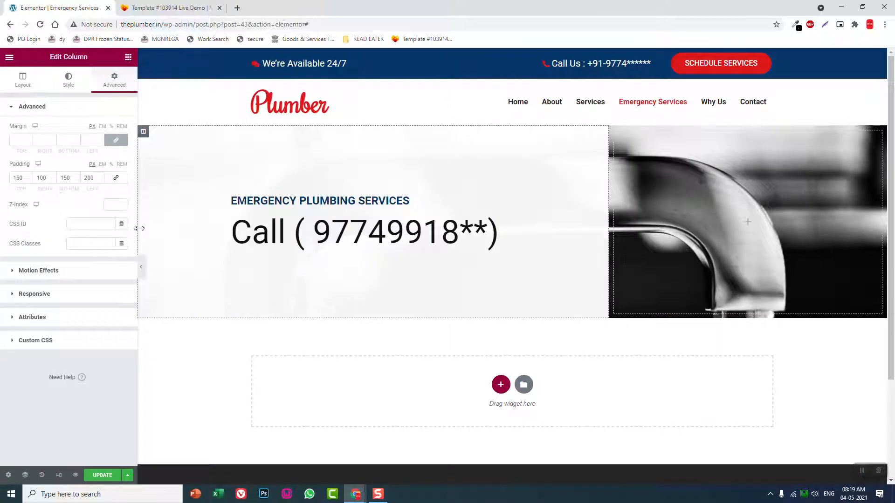
{"action": "left_click", "coordinate": [141, 267]}
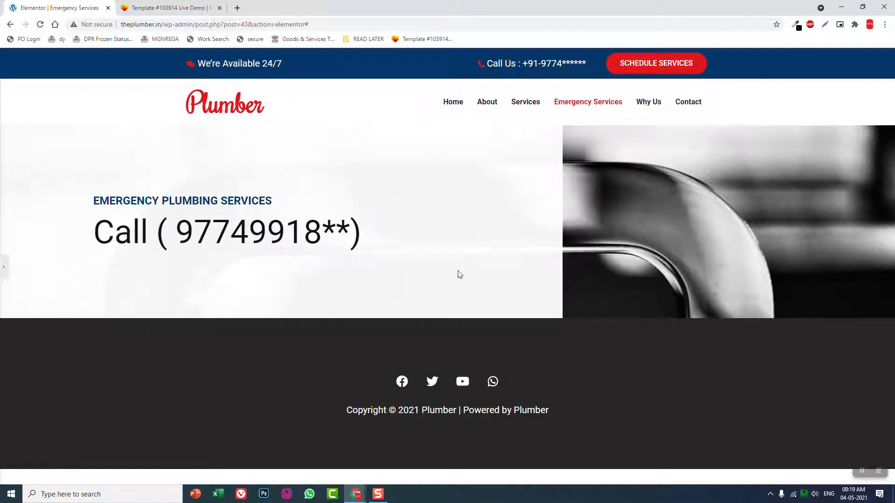
{"action": "left_click", "coordinate": [3, 267]}
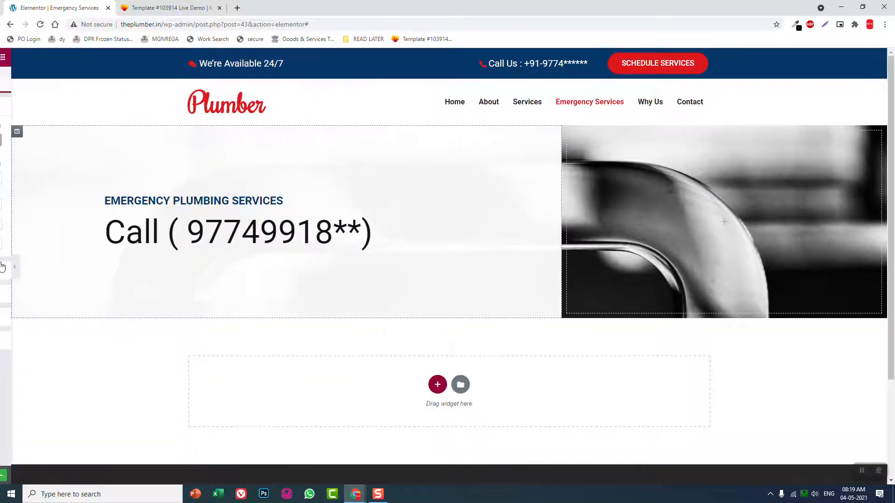
Set the phone heading's font size to 80 px and weight to 600, and preview the section at full page width
{"action": "left_click", "coordinate": [351, 217]}
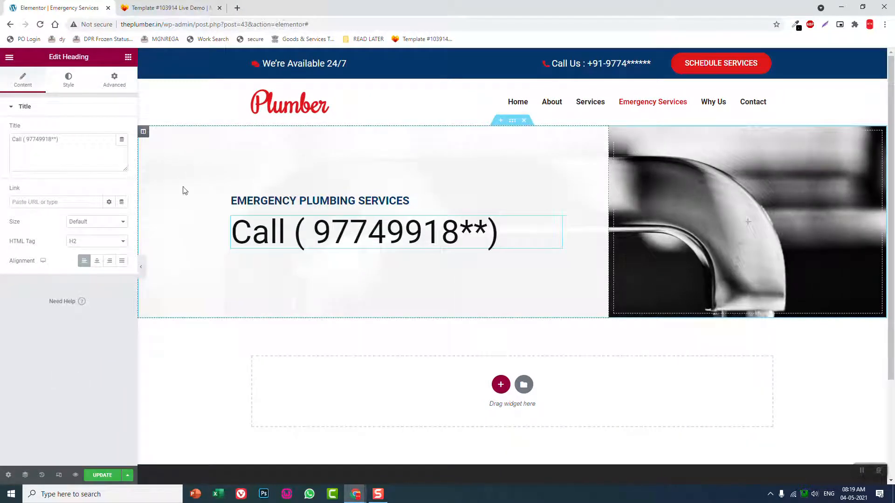
{"action": "left_click", "coordinate": [69, 80]}
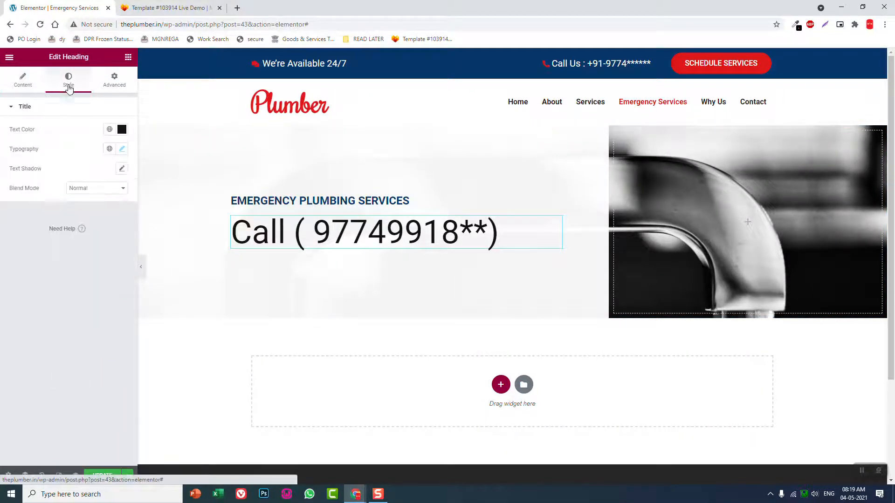
{"action": "left_click", "coordinate": [123, 149]}
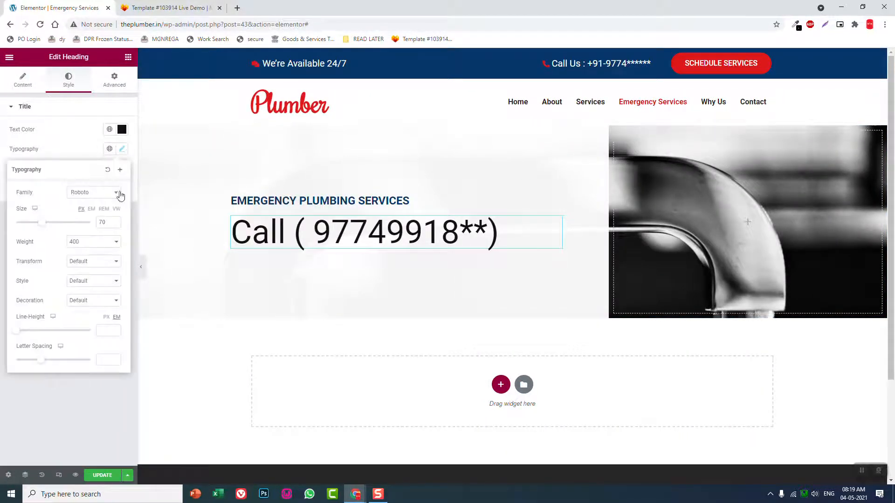
{"action": "double_click", "coordinate": [106, 223]}
{"action": "type", "text": "80"}
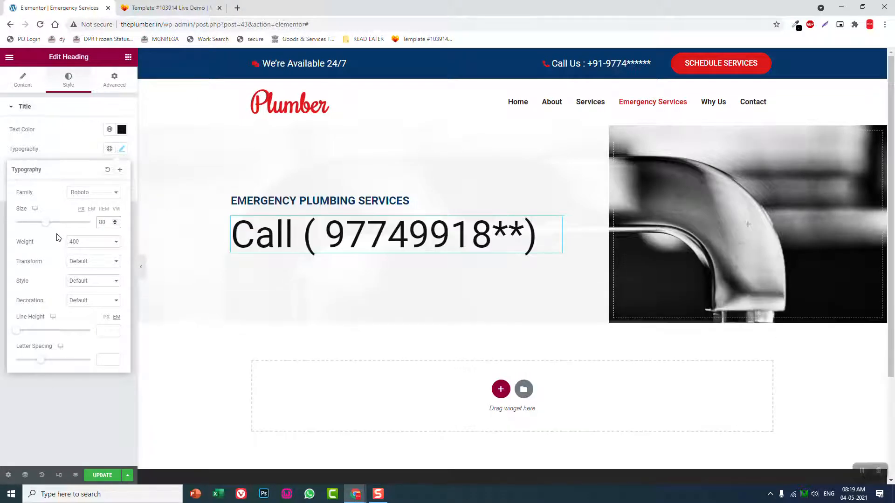
{"action": "left_click", "coordinate": [93, 242]}
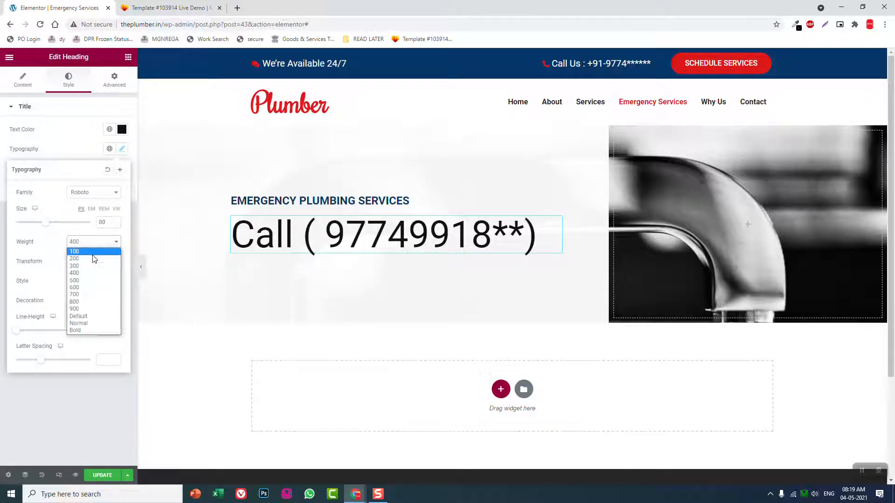
{"action": "left_click", "coordinate": [91, 288]}
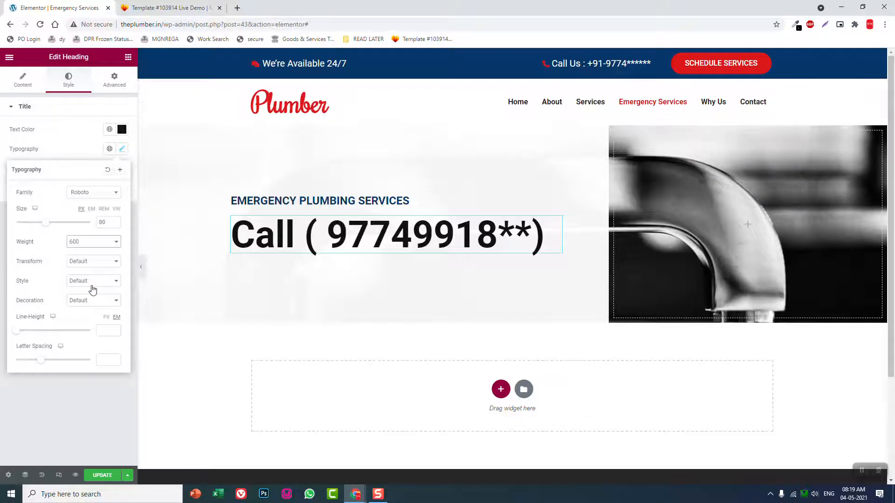
{"action": "left_click", "coordinate": [142, 267]}
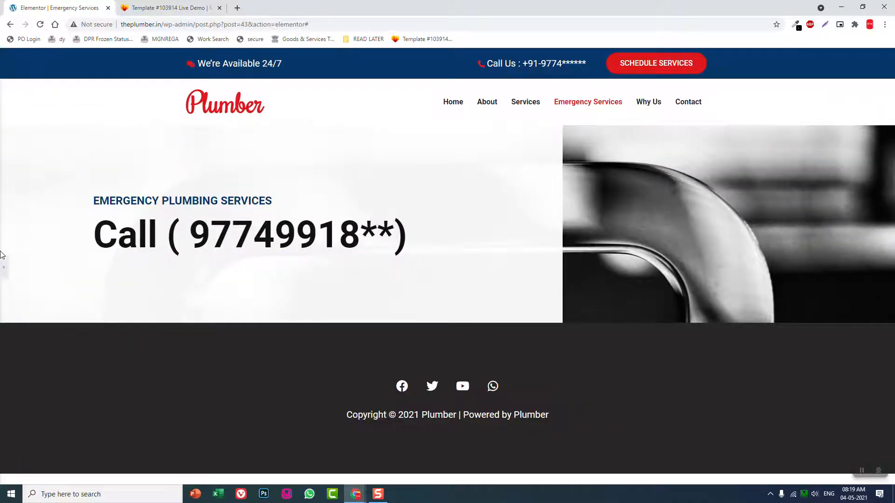
{"action": "left_click", "coordinate": [2, 262]}
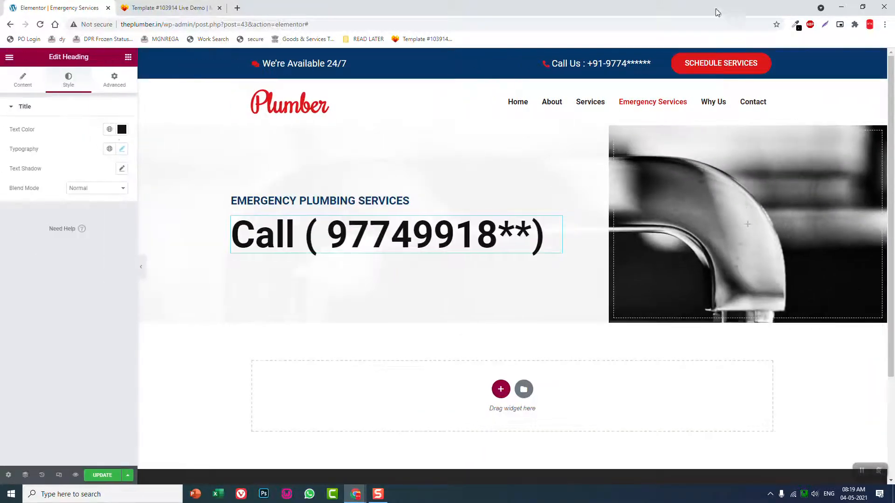
Sample the red of the Schedule Services button, apply #DE1819 as the phone heading's text color, and preview the section at full page width
{"action": "left_click", "coordinate": [798, 26]}
{"action": "left_click", "coordinate": [787, 38]}
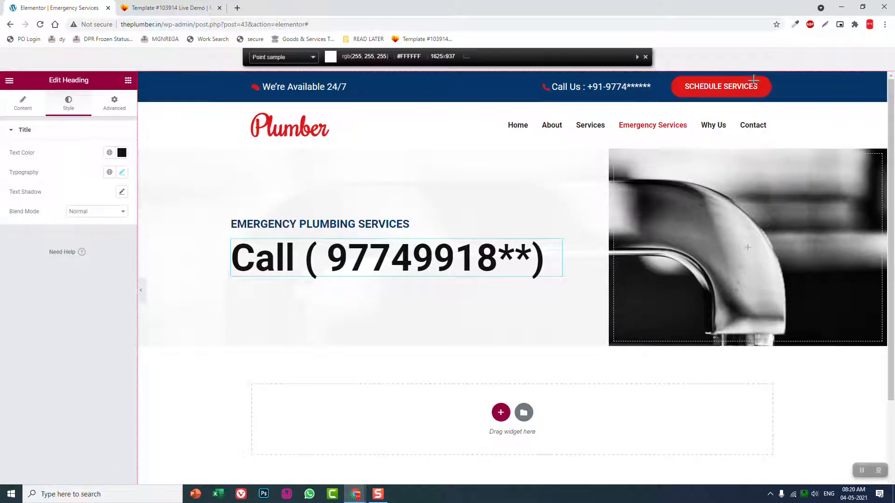
{"action": "left_click", "coordinate": [753, 80]}
{"action": "left_click", "coordinate": [754, 80]}
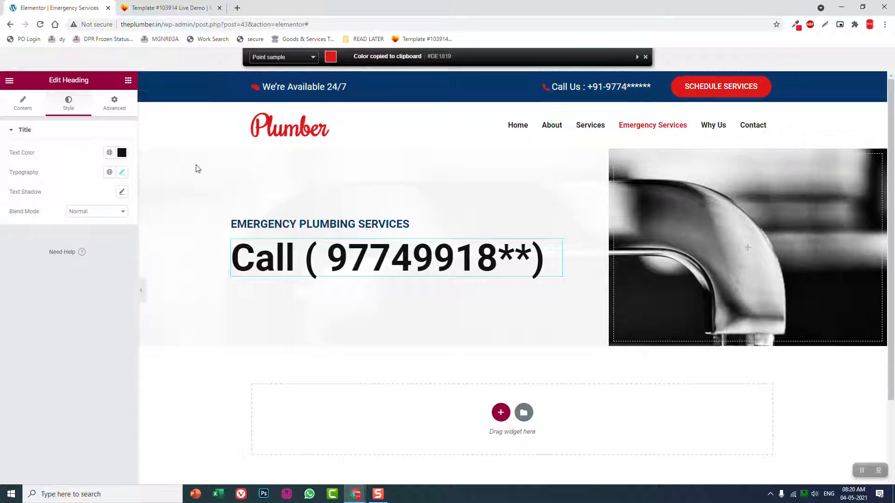
{"action": "left_click", "coordinate": [121, 153]}
{"action": "key", "text": "ctrl+v"}
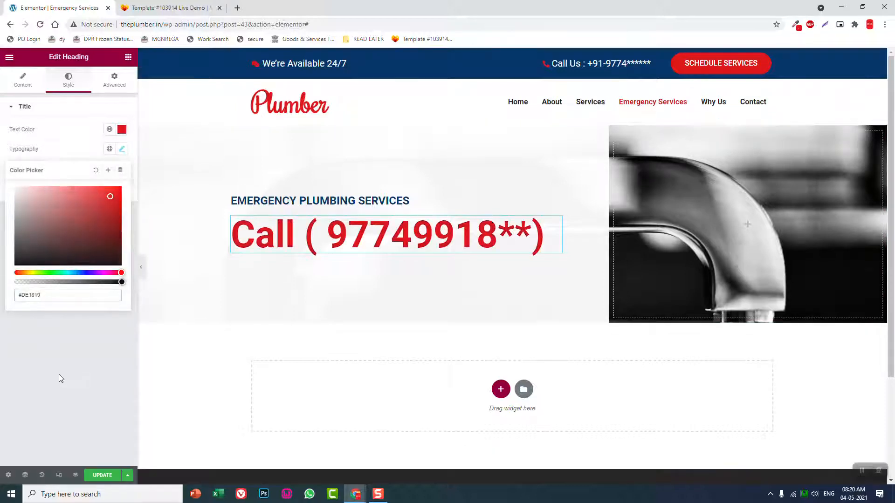
{"action": "left_click", "coordinate": [60, 375]}
{"action": "left_click", "coordinate": [142, 267]}
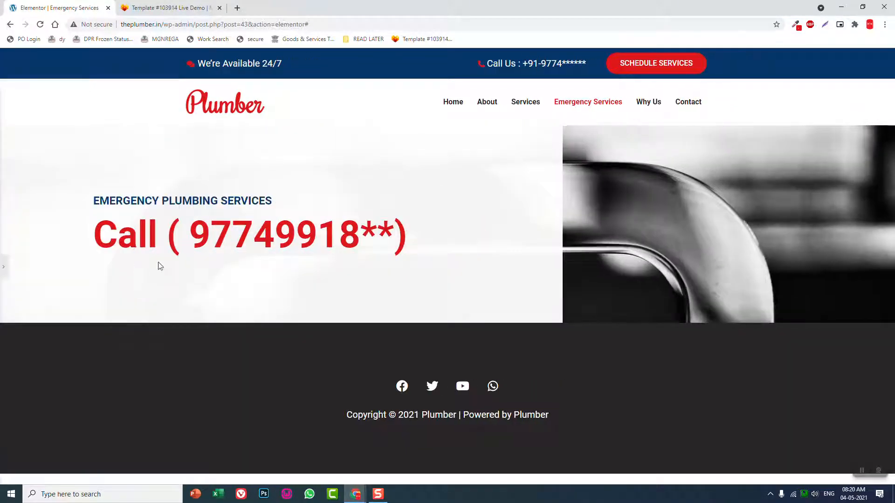
{"action": "left_click", "coordinate": [3, 268]}
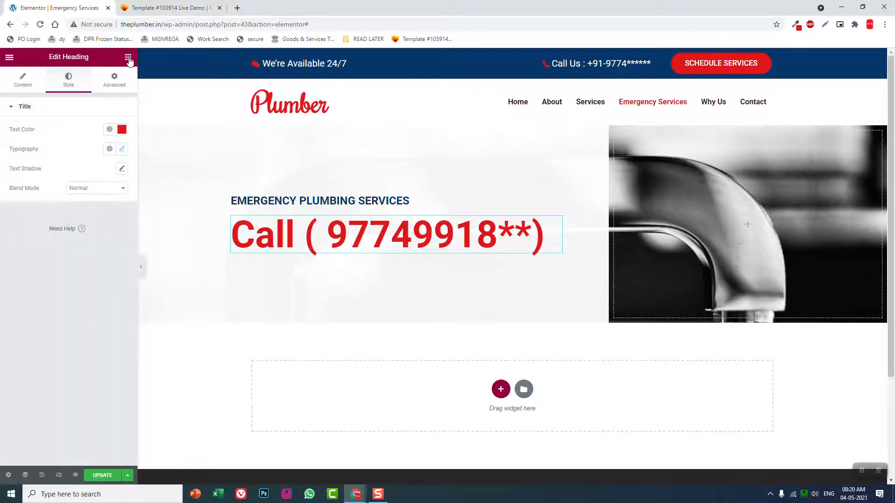
{"action": "left_click", "coordinate": [128, 59]}
{"action": "left_click_drag", "start_coordinate": [35, 142], "coordinate": [308, 264]}
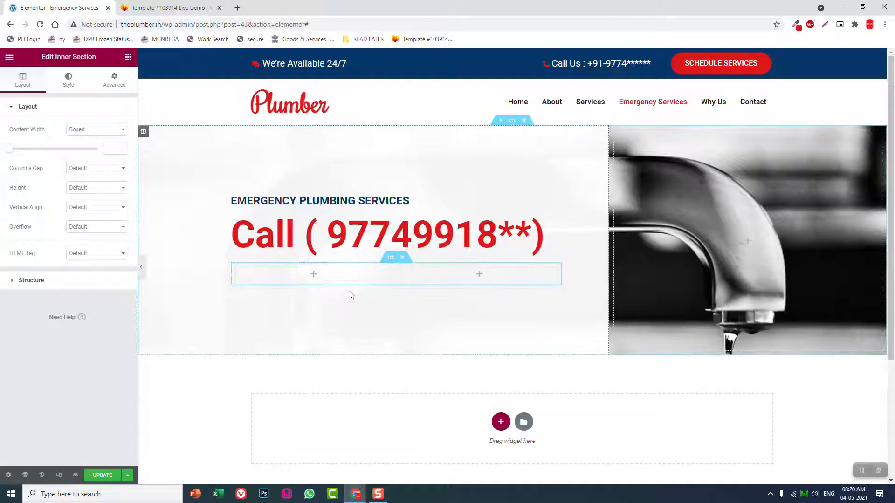
{"action": "left_click", "coordinate": [402, 258]}
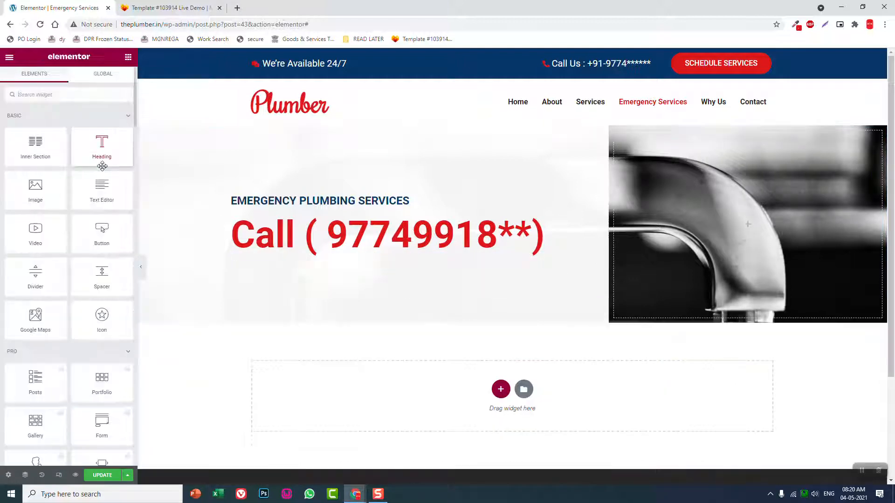
Add a Text Editor widget below the phone heading and give it a 50 px top margin
{"action": "left_click_drag", "start_coordinate": [102, 185], "coordinate": [397, 244]}
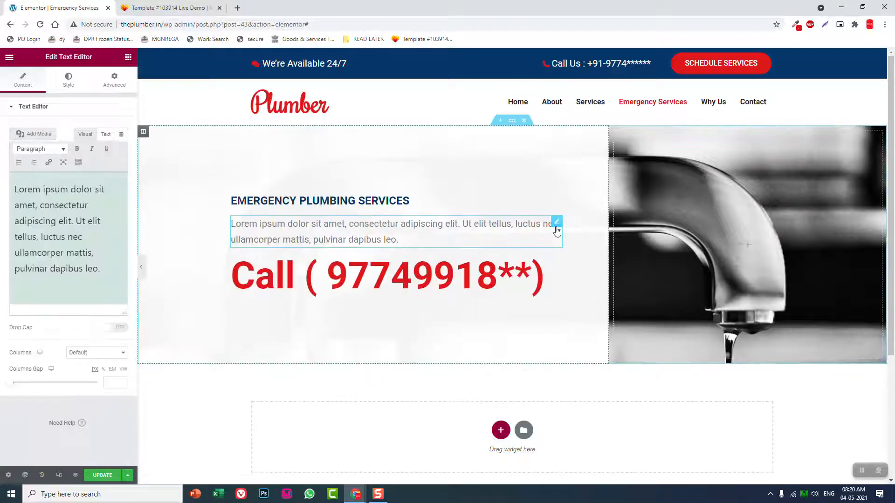
{"action": "left_click_drag", "start_coordinate": [556, 224], "coordinate": [433, 306]}
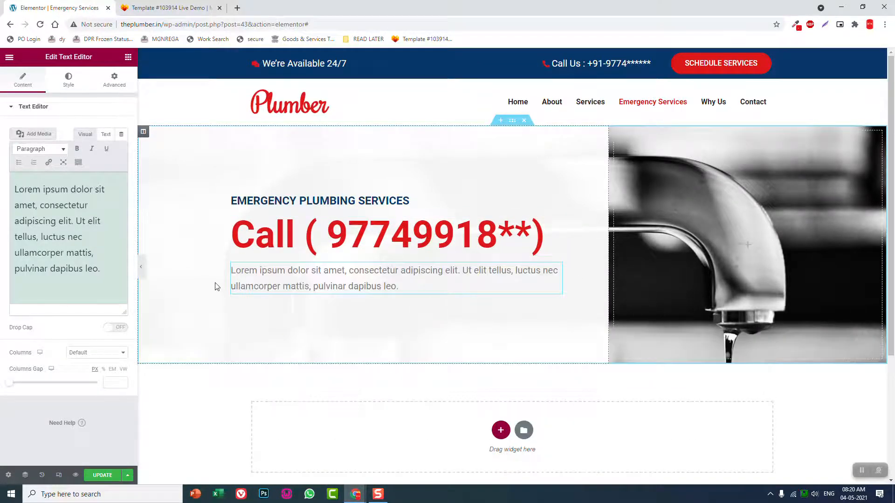
{"action": "left_click", "coordinate": [112, 88]}
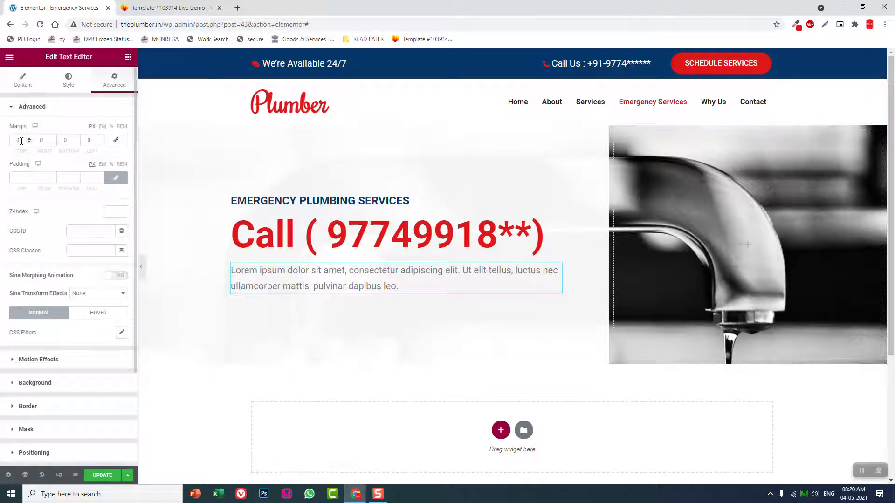
{"action": "type", "text": "50"}
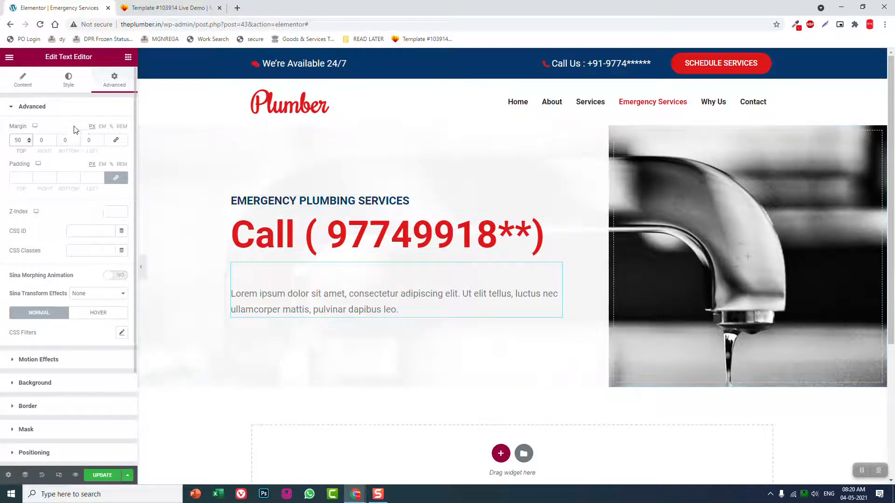
Justify the placeholder paragraph under the phone heading, and preview the section at full page width
{"action": "left_click", "coordinate": [69, 87]}
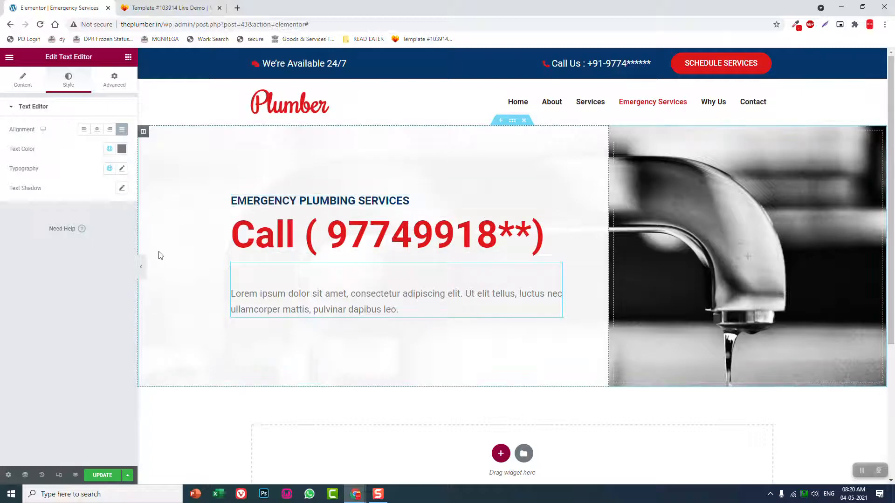
{"action": "left_click", "coordinate": [141, 268]}
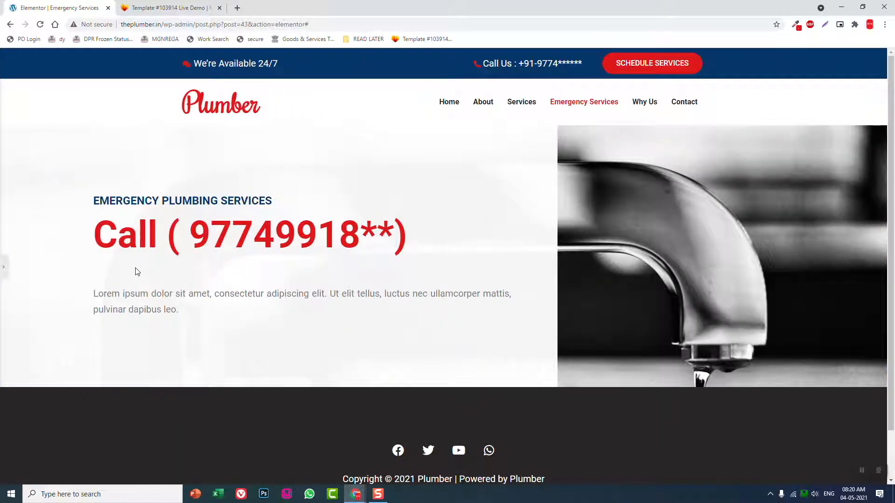
{"action": "left_click", "coordinate": [3, 267]}
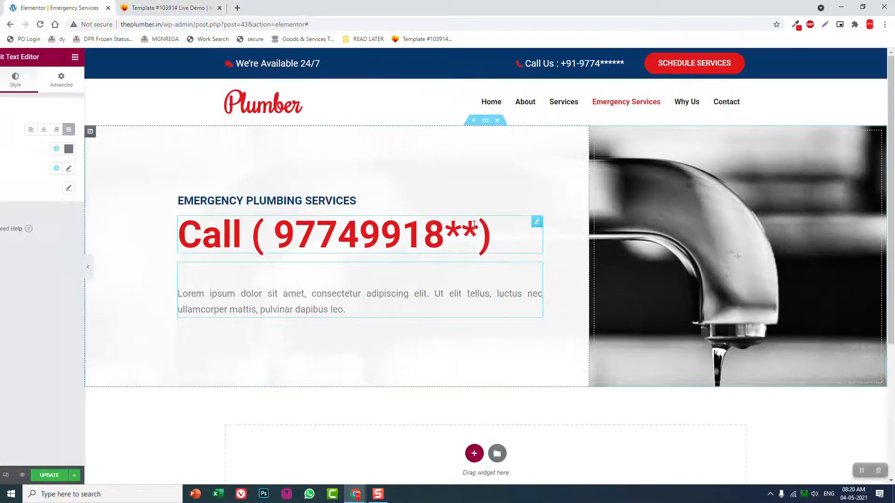
Unlink the phone heading's margins, set its top margin to 50 px, and preview the spacing at full page width
{"action": "left_click", "coordinate": [557, 222]}
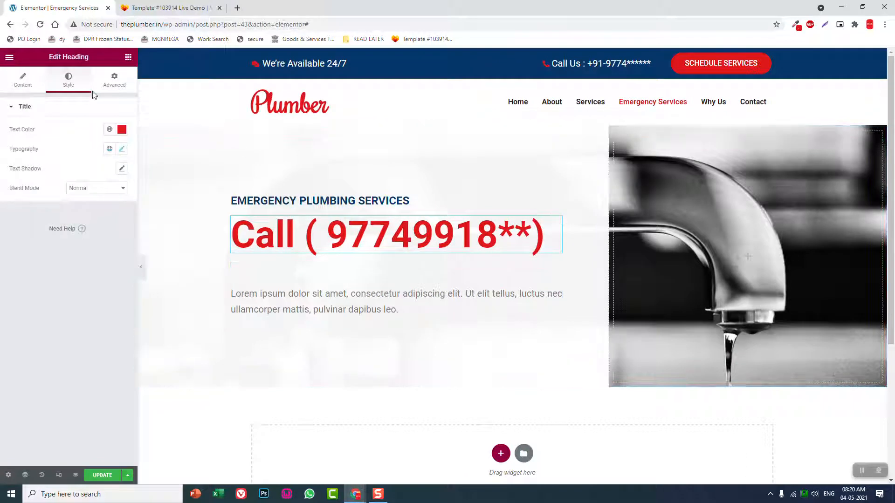
{"action": "left_click", "coordinate": [114, 79]}
{"action": "left_click", "coordinate": [118, 140]}
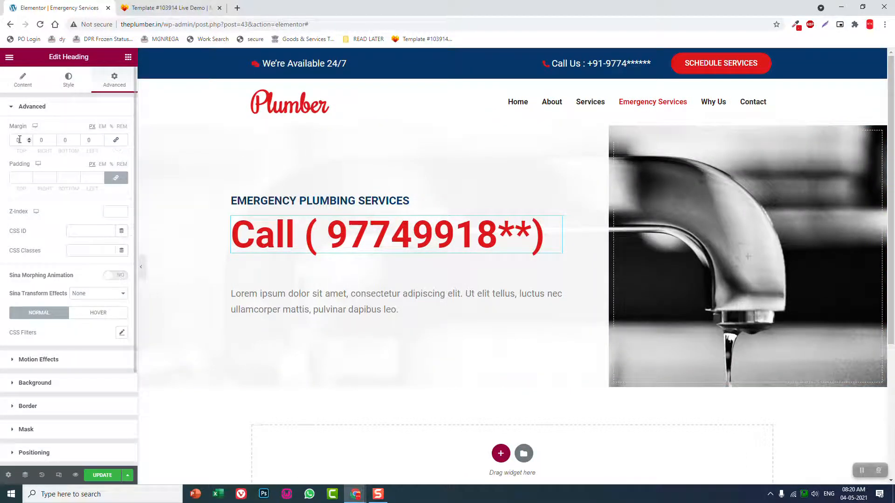
{"action": "left_click", "coordinate": [19, 139]}
{"action": "type", "text": "50"}
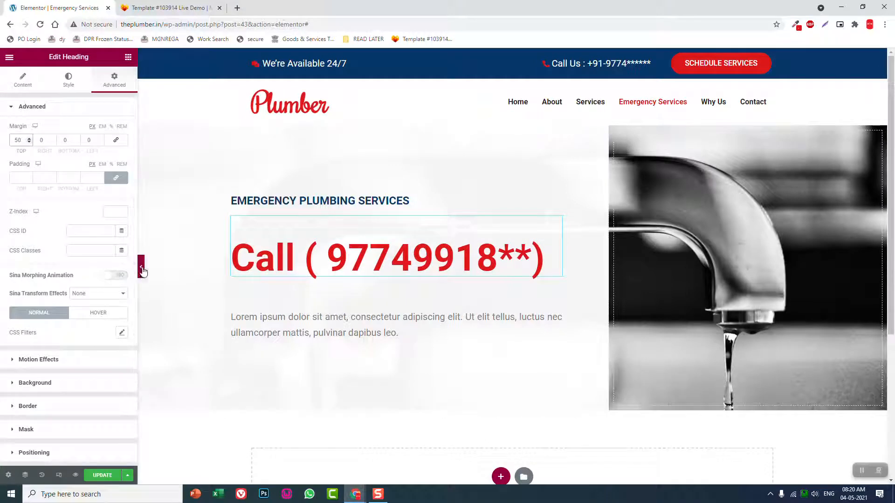
{"action": "left_click", "coordinate": [141, 268]}
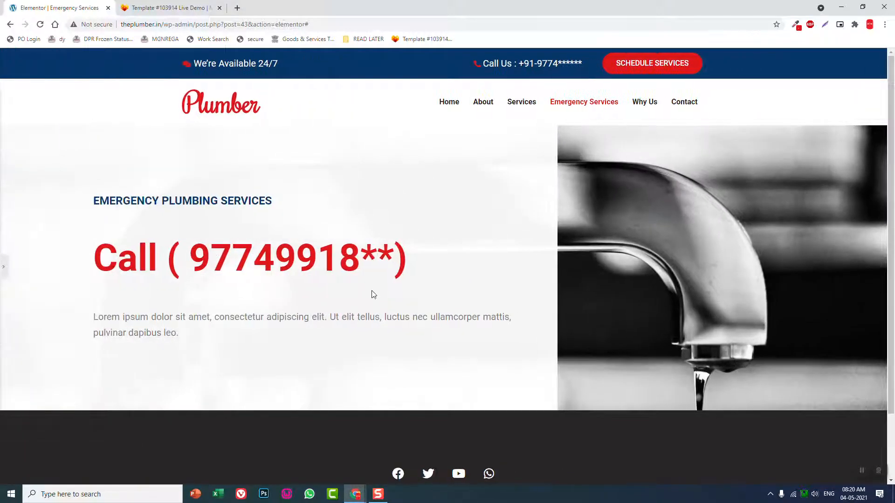
{"action": "scroll", "coordinate": [396, 286], "scroll_direction": "down", "scroll_amount": 2}
{"action": "scroll", "coordinate": [395, 286], "scroll_direction": "up", "scroll_amount": 2}
{"action": "left_click", "coordinate": [2, 264]}
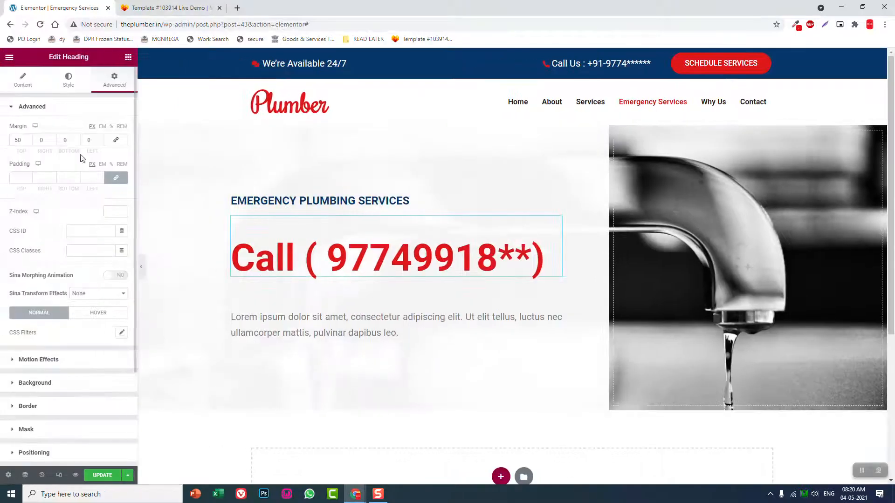
Set the phone heading's top margin to 20 px, check it at full page width, and update the page
{"action": "left_click_drag", "start_coordinate": [23, 141], "coordinate": [2, 141]}
{"action": "type", "text": "20"}
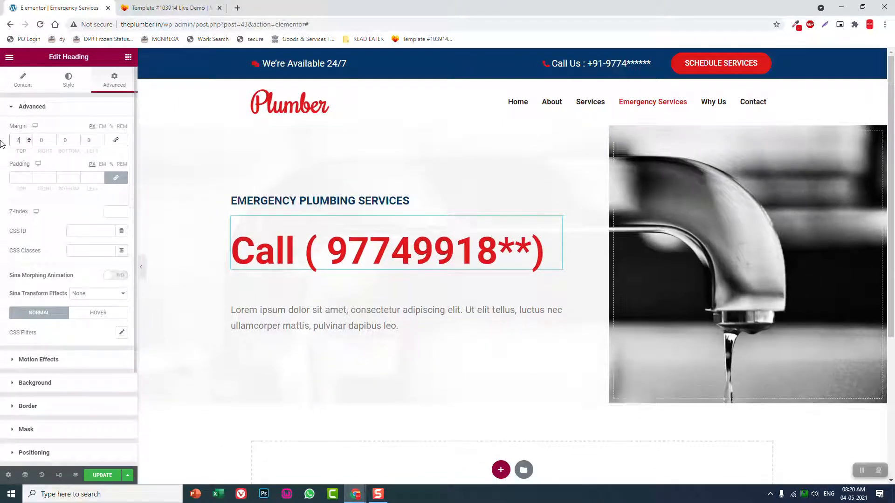
{"action": "left_click", "coordinate": [140, 267]}
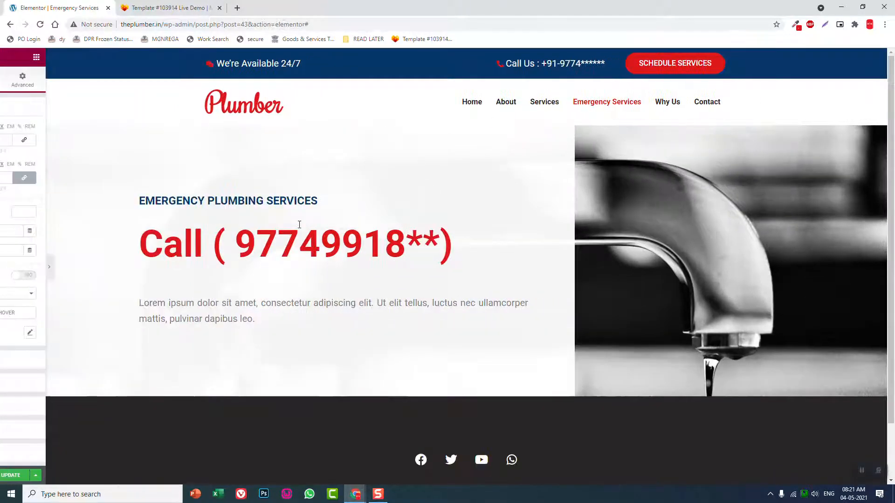
{"action": "scroll", "coordinate": [393, 235], "scroll_direction": "down", "scroll_amount": 1}
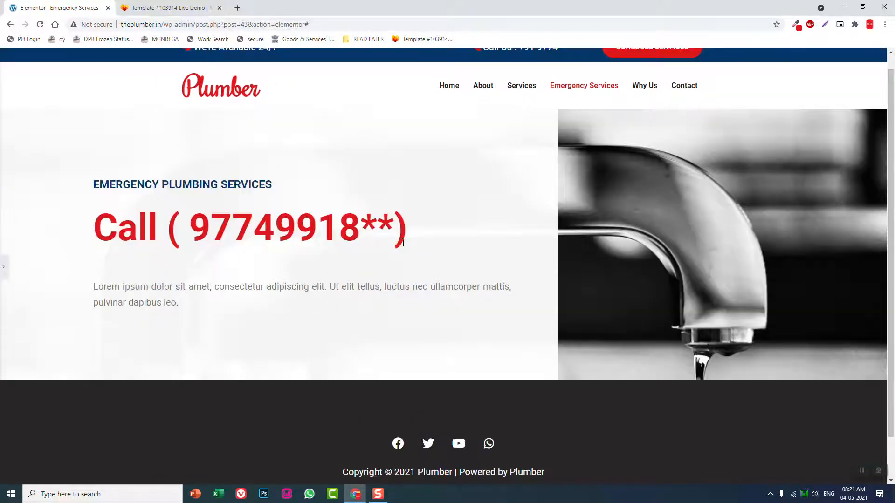
{"action": "left_click", "coordinate": [3, 261]}
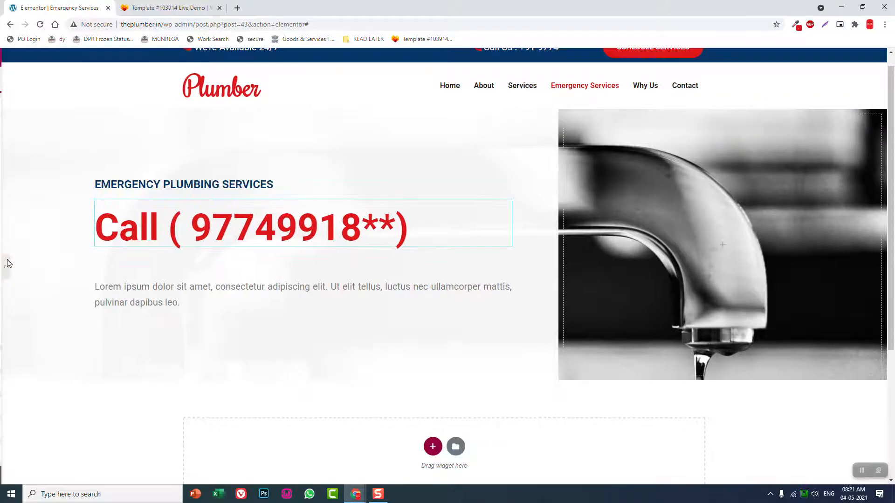
{"action": "left_click", "coordinate": [104, 476]}
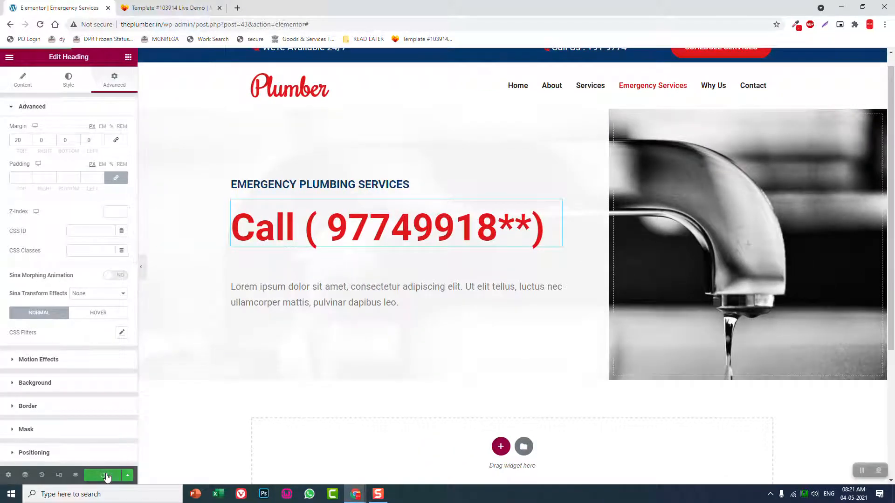
Review the overview section below the banner in the reference template, and return to the Elementor page
{"action": "left_click", "coordinate": [188, 9]}
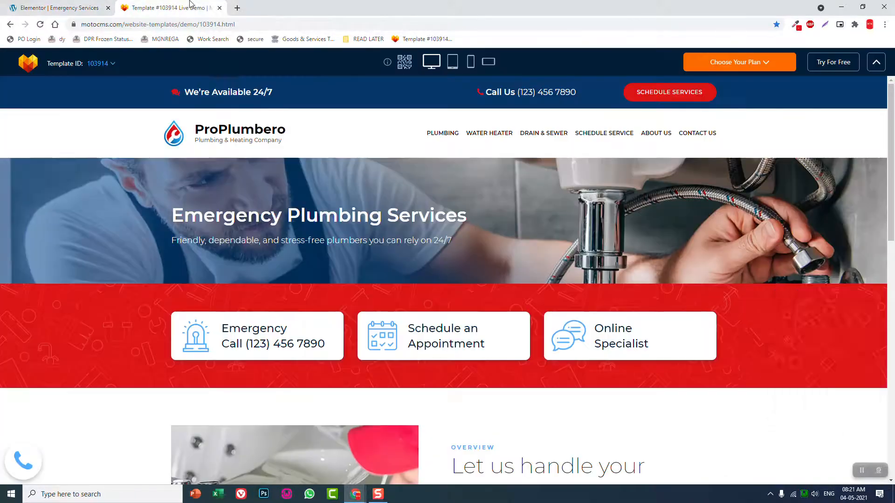
{"action": "scroll", "coordinate": [342, 151], "scroll_direction": "down", "scroll_amount": 5}
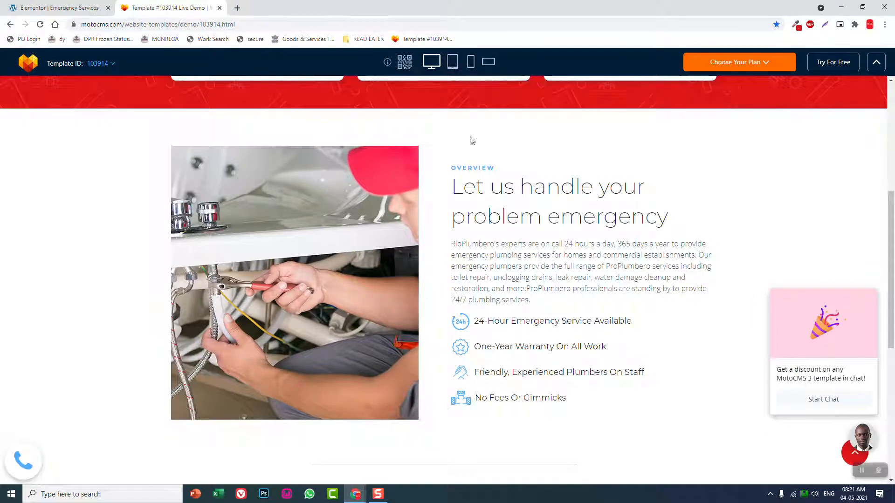
{"action": "left_click", "coordinate": [93, 3]}
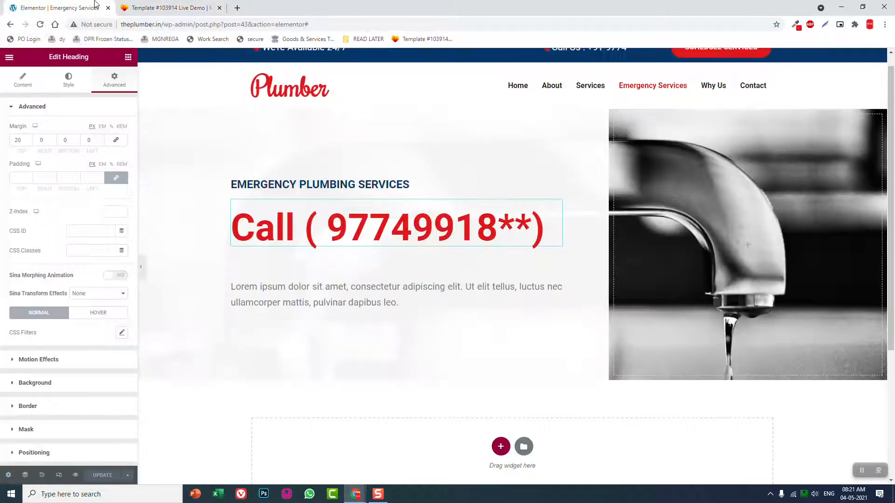
Insert the saved "what we offer" section template below the banner without importing its document settings, and look over the result
{"action": "scroll", "coordinate": [699, 280], "scroll_direction": "down", "scroll_amount": 4}
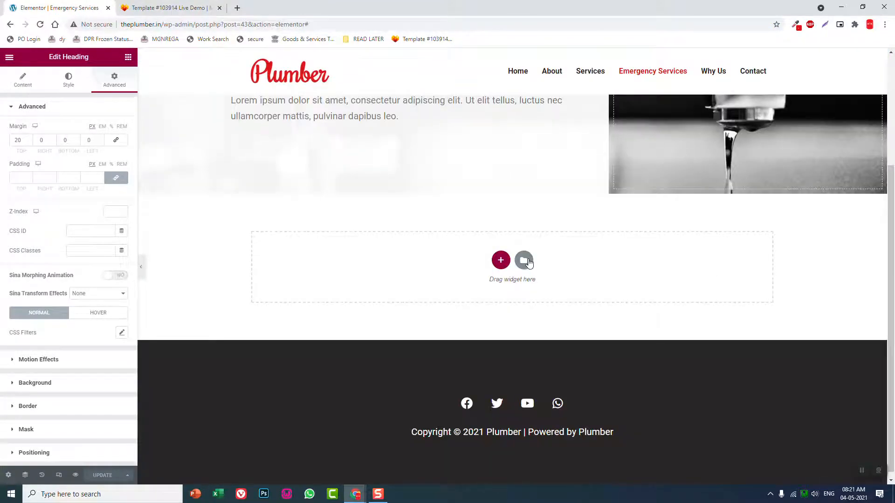
{"action": "left_click", "coordinate": [531, 267]}
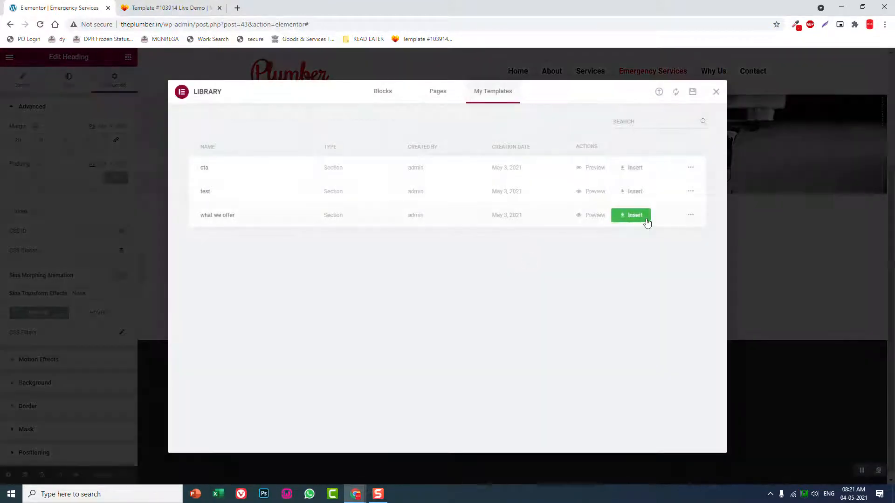
{"action": "left_click", "coordinate": [629, 215]}
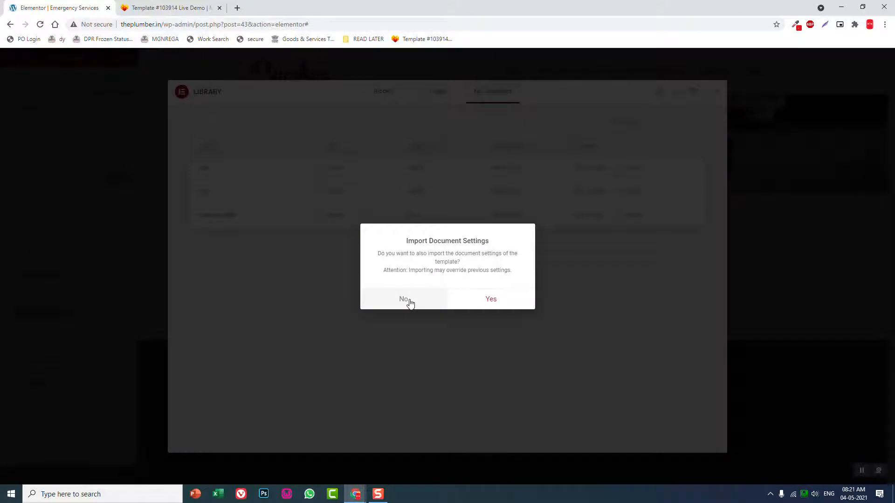
{"action": "left_click", "coordinate": [404, 300]}
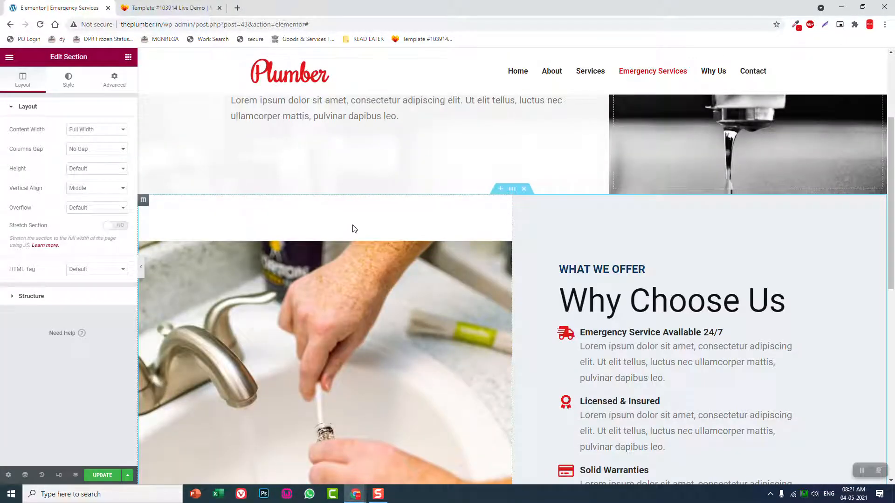
{"action": "scroll", "coordinate": [432, 267], "scroll_direction": "down", "scroll_amount": 2}
{"action": "scroll", "coordinate": [433, 269], "scroll_direction": "up", "scroll_amount": 3}
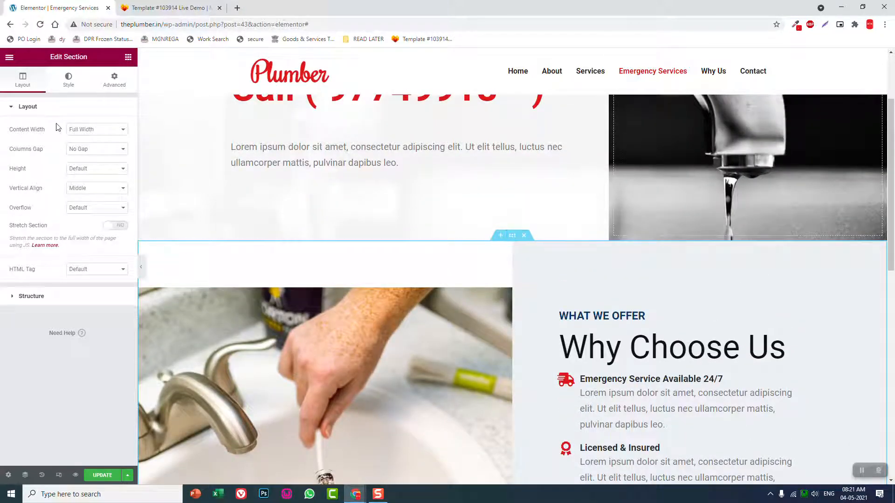
Set the inserted section's content width to Boxed, and preview it at full page width
{"action": "left_click", "coordinate": [76, 110]}
{"action": "left_click", "coordinate": [89, 129]}
{"action": "left_click", "coordinate": [89, 139]}
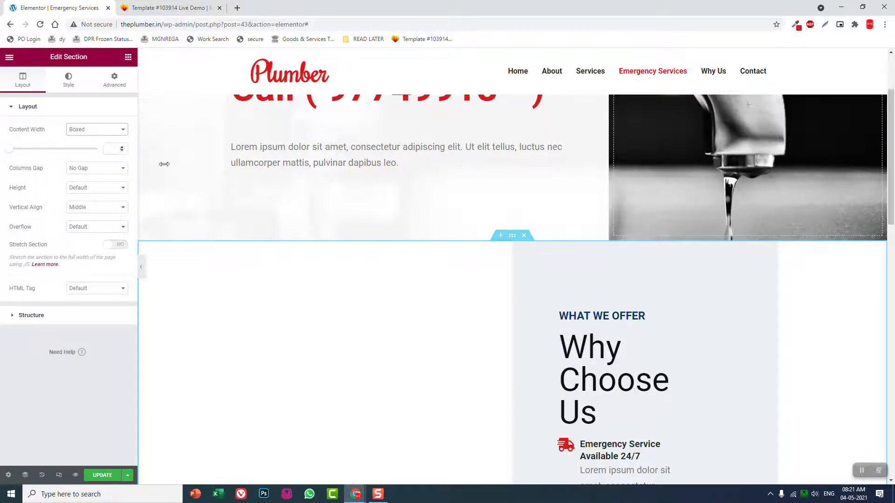
{"action": "scroll", "coordinate": [270, 195], "scroll_direction": "down", "scroll_amount": 3}
{"action": "scroll", "coordinate": [592, 233], "scroll_direction": "down", "scroll_amount": 1}
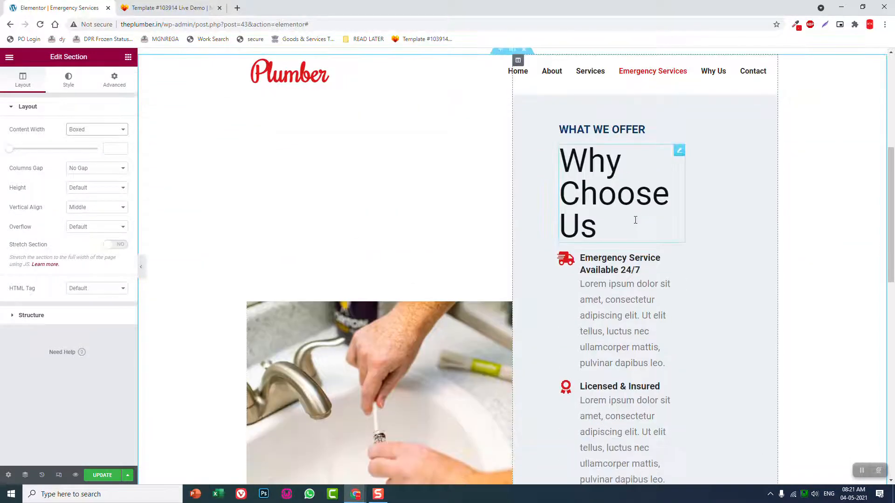
{"action": "left_click", "coordinate": [141, 267]}
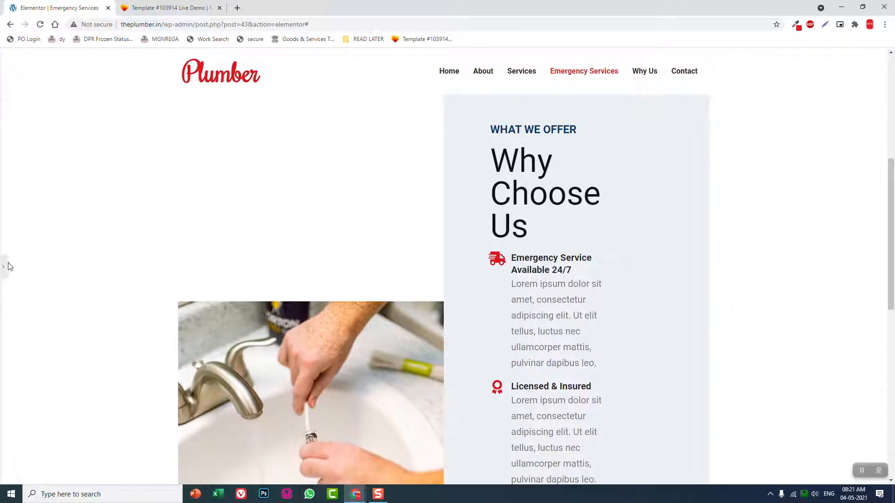
{"action": "left_click", "coordinate": [4, 266]}
Set the padding of the column holding the Why Choose Us text to 50 px on all sides, and check the section's layout
{"action": "scroll", "coordinate": [548, 172], "scroll_direction": "up", "scroll_amount": 2}
{"action": "scroll", "coordinate": [548, 172], "scroll_direction": "up", "scroll_amount": 1}
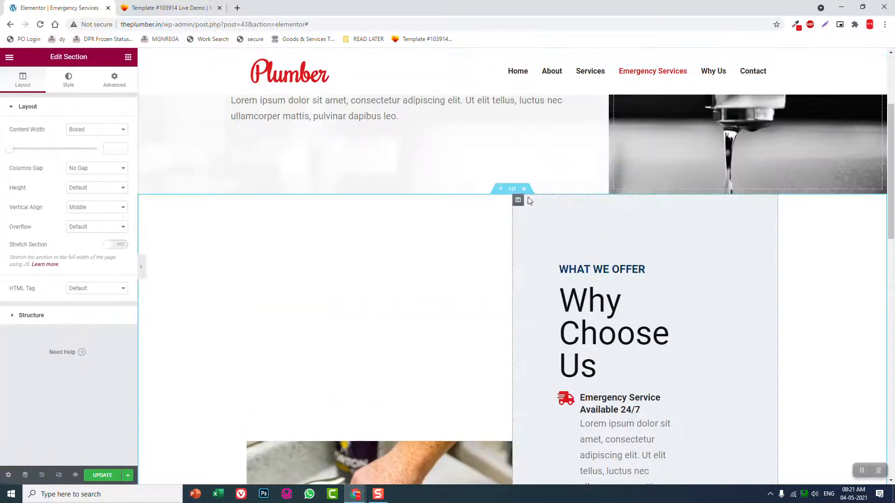
{"action": "left_click", "coordinate": [517, 200]}
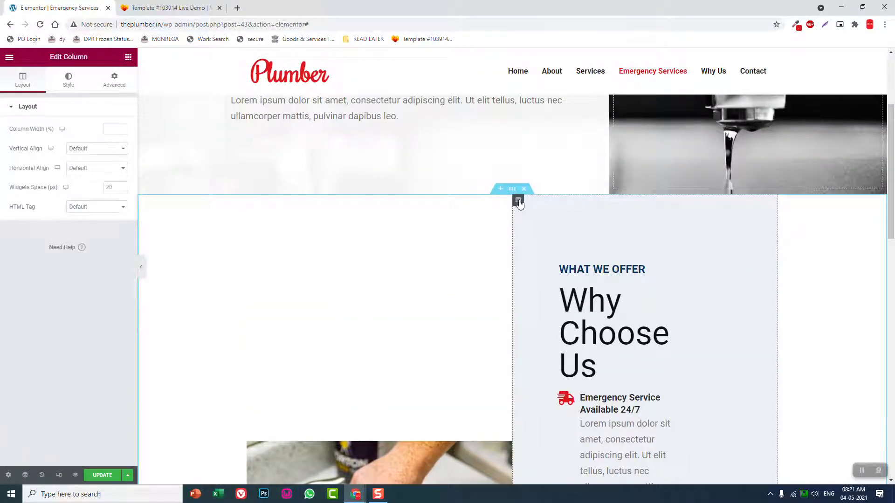
{"action": "left_click", "coordinate": [114, 79]}
{"action": "left_click", "coordinate": [117, 180]}
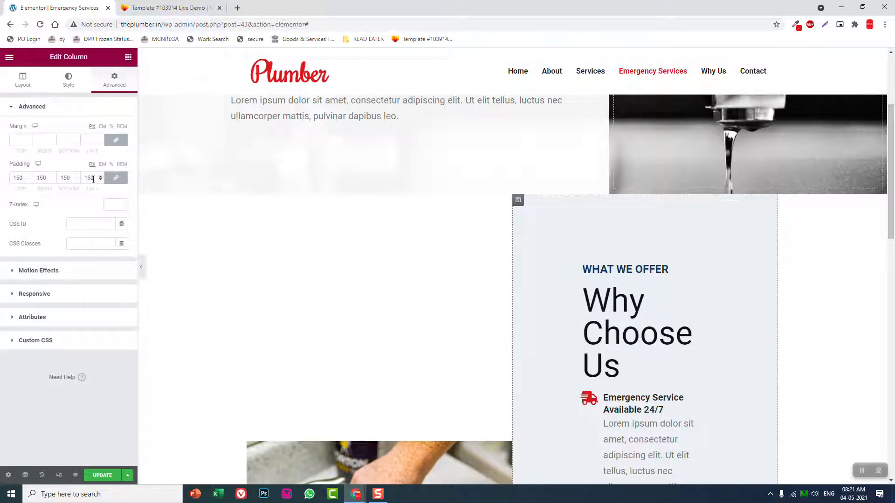
{"action": "double_click", "coordinate": [92, 177]}
{"action": "type", "text": "50"}
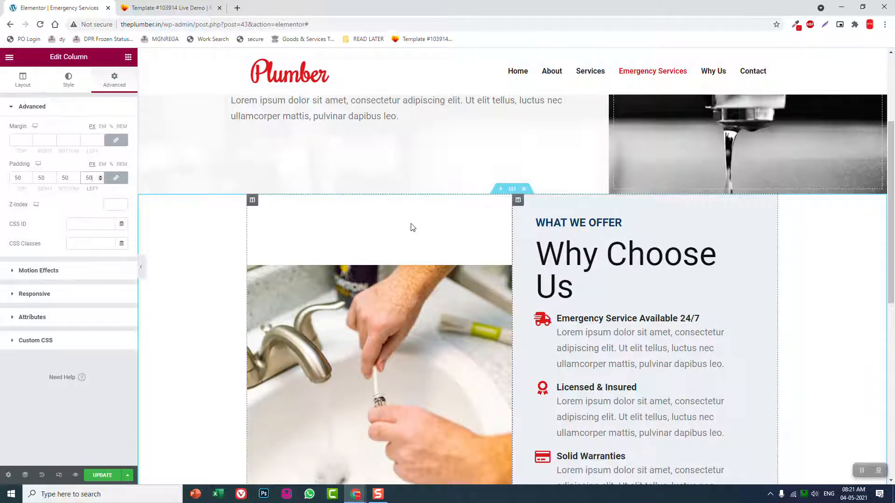
{"action": "scroll", "coordinate": [422, 258], "scroll_direction": "down", "scroll_amount": 2}
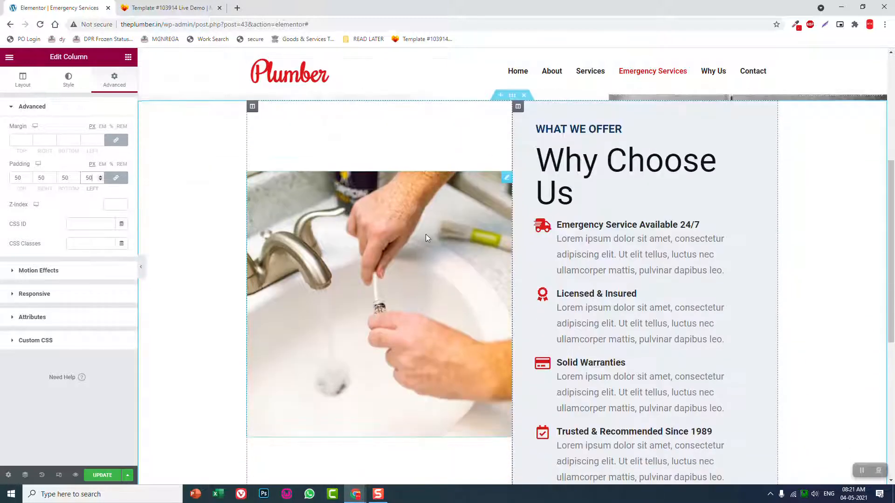
{"action": "scroll", "coordinate": [426, 234], "scroll_direction": "down", "scroll_amount": 1}
{"action": "scroll", "coordinate": [426, 234], "scroll_direction": "up", "scroll_amount": 1}
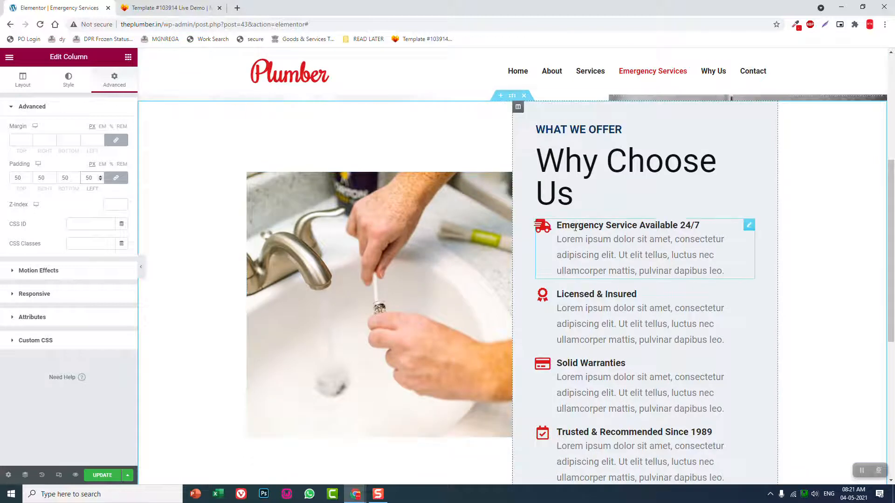
{"action": "scroll", "coordinate": [708, 225], "scroll_direction": "down", "scroll_amount": 1}
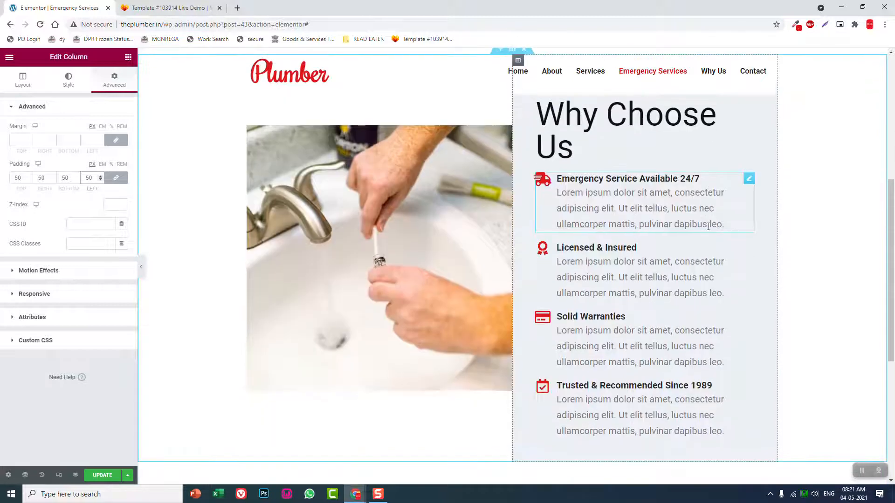
Check the reference template's overview section, and delete the description from the "Emergency Service Available 24/7" icon box
{"action": "left_click", "coordinate": [182, 4]}
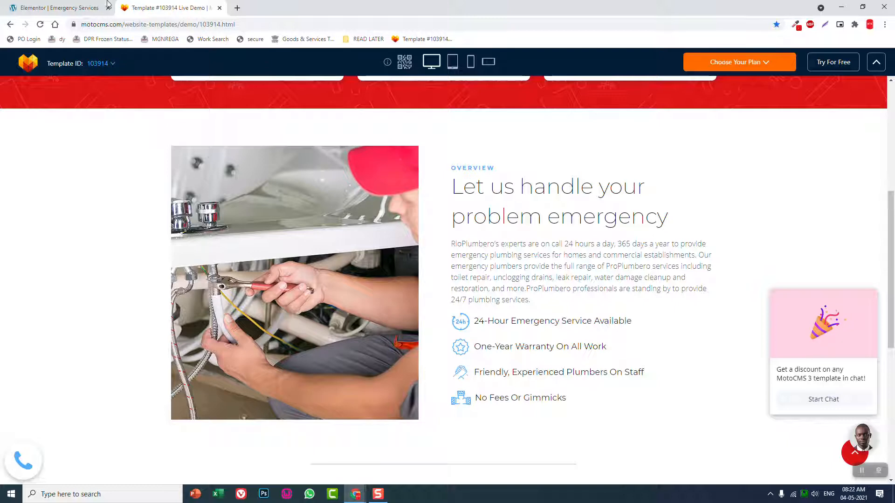
{"action": "left_click", "coordinate": [88, 4]}
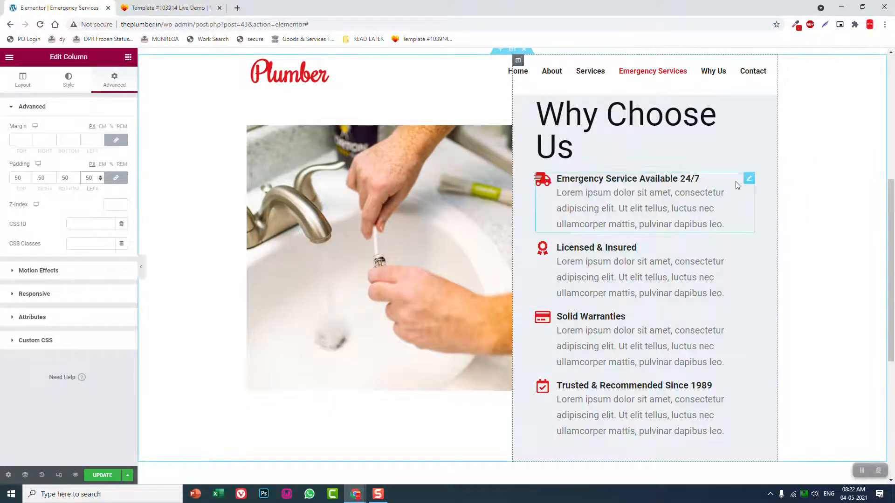
{"action": "right_click", "coordinate": [749, 181]}
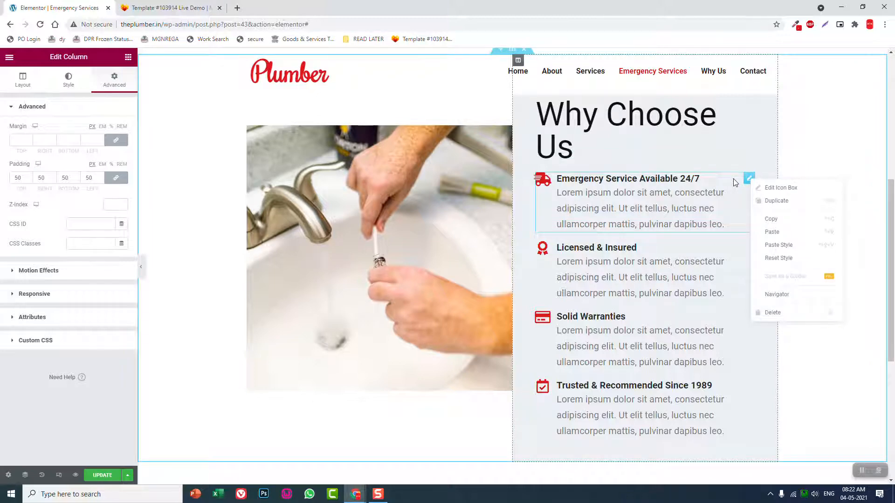
{"action": "left_click", "coordinate": [717, 202]}
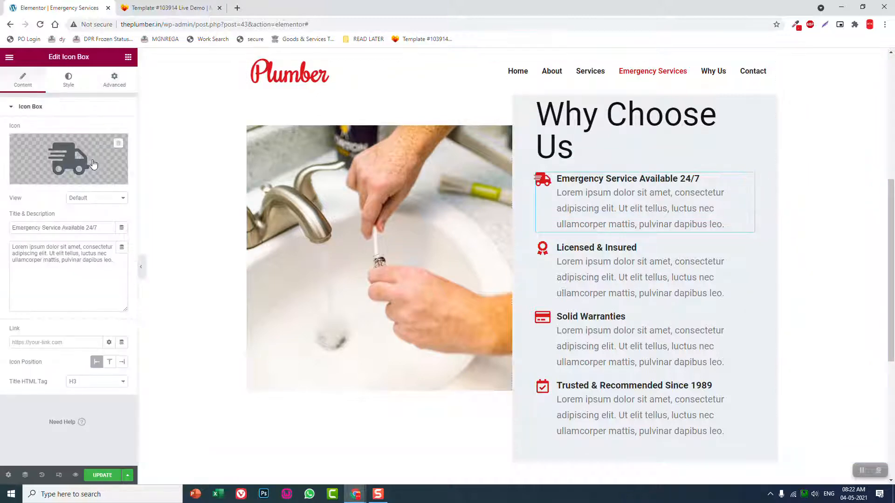
{"action": "left_click", "coordinate": [123, 264]}
{"action": "key", "text": "ctrl+a"}
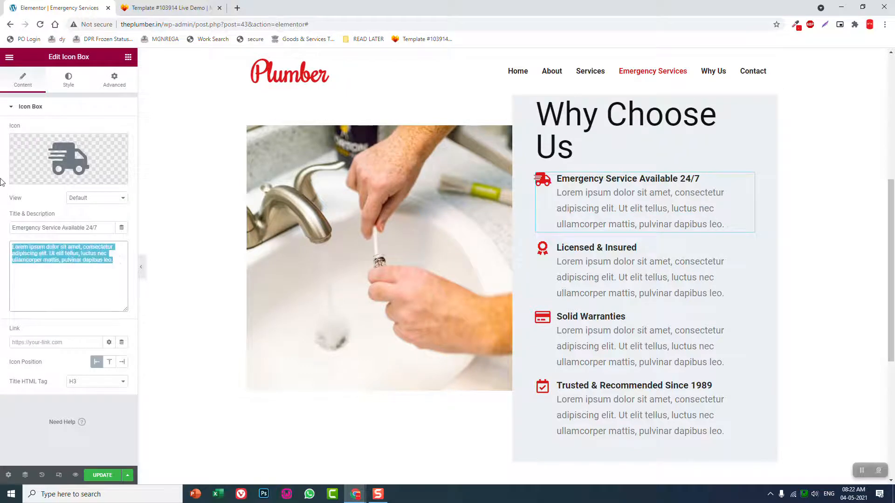
{"action": "key", "text": "BackSpace"}
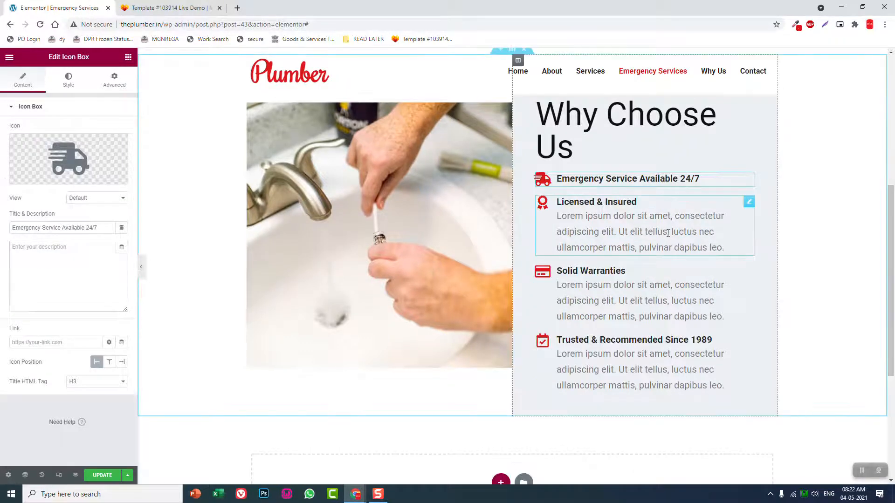
Delete the descriptions from the "Licensed & Insured" and "Solid Warranties" icon boxes
{"action": "left_click", "coordinate": [679, 229]}
{"action": "left_click_drag", "start_coordinate": [114, 262], "coordinate": [2, 196]}
{"action": "key", "text": "ctrl+a"}
{"action": "key", "text": "BackSpace"}
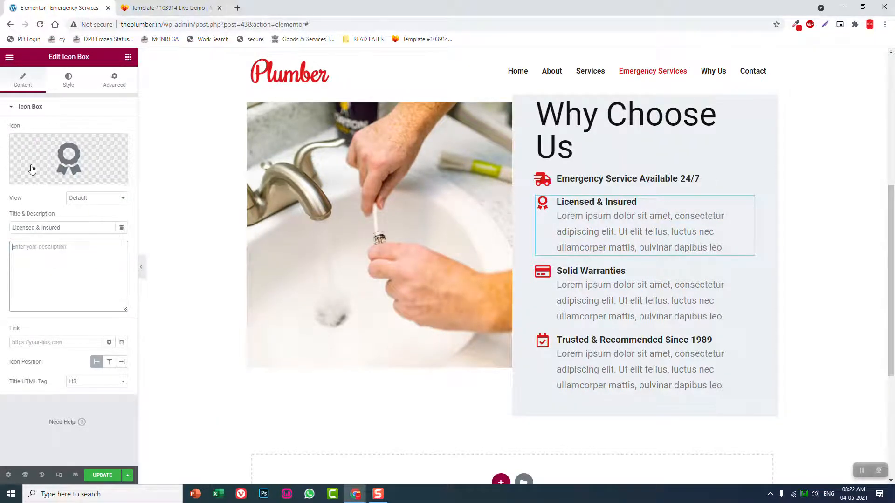
{"action": "left_click", "coordinate": [643, 247]}
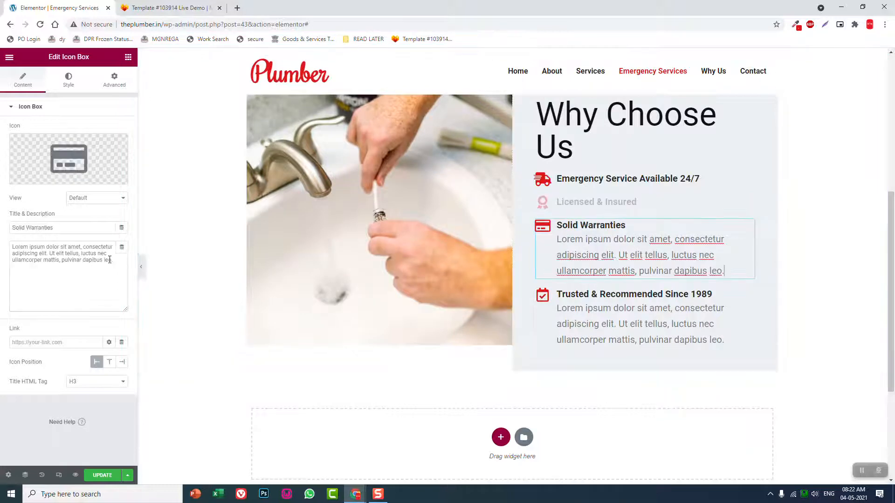
{"action": "key", "text": "ctrl+a"}
{"action": "key", "text": "BackSpace"}
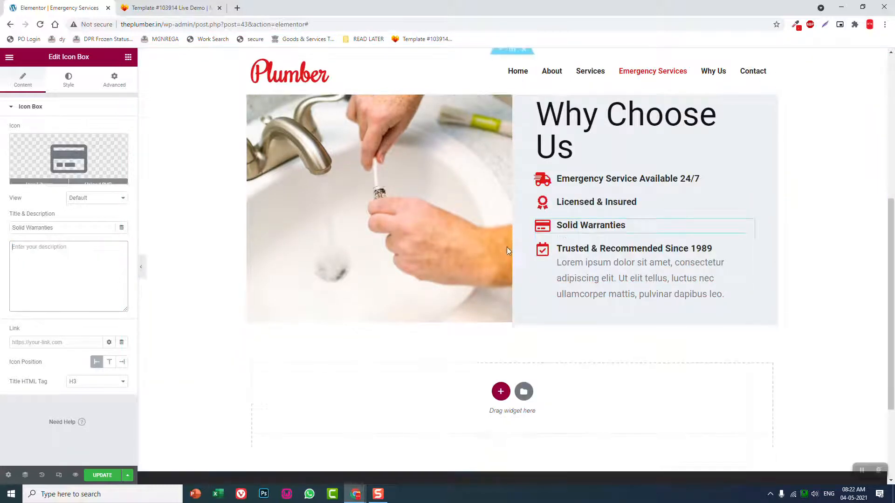
Delete the description from the "Trusted & Recommended Since 1989" icon box
{"action": "left_click", "coordinate": [629, 269]}
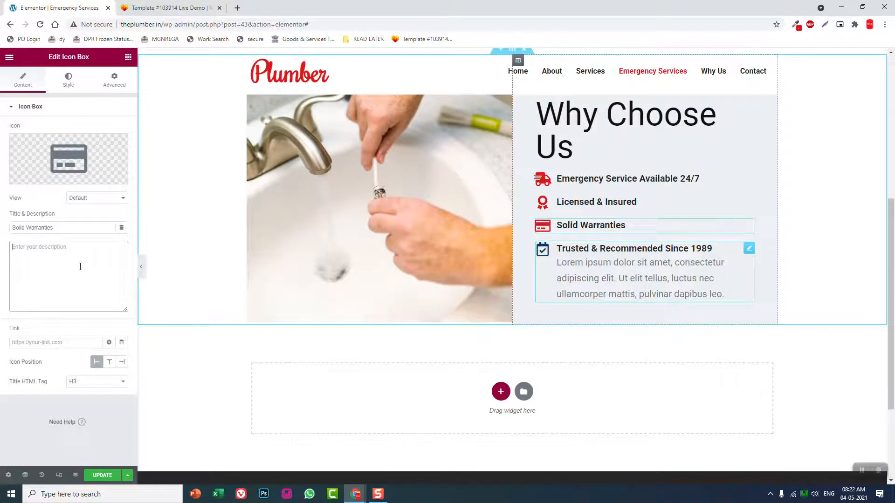
{"action": "left_click", "coordinate": [117, 264]}
{"action": "key", "text": "ctrl+a"}
{"action": "key", "text": "BackSpace"}
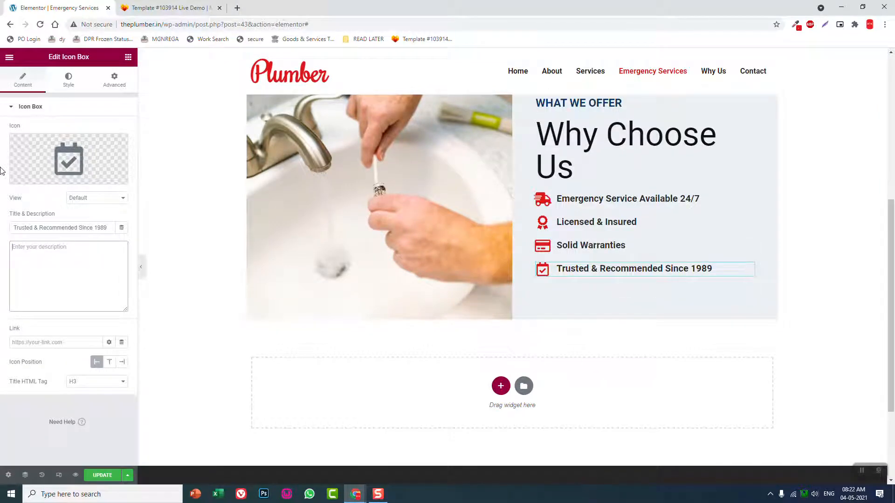
Copy "24-Hour Emergency Service Available" from the reference template and use it as the first icon box's title
{"action": "left_click", "coordinate": [186, 4]}
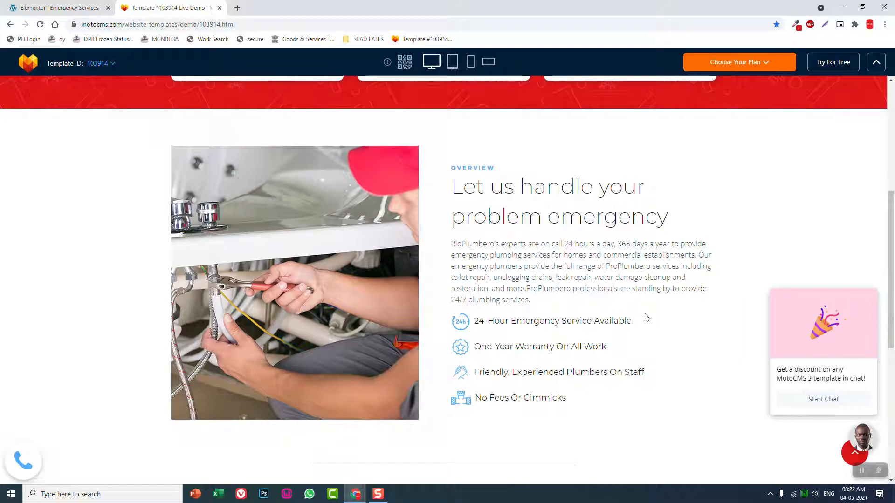
{"action": "left_click_drag", "start_coordinate": [643, 320], "coordinate": [480, 318]}
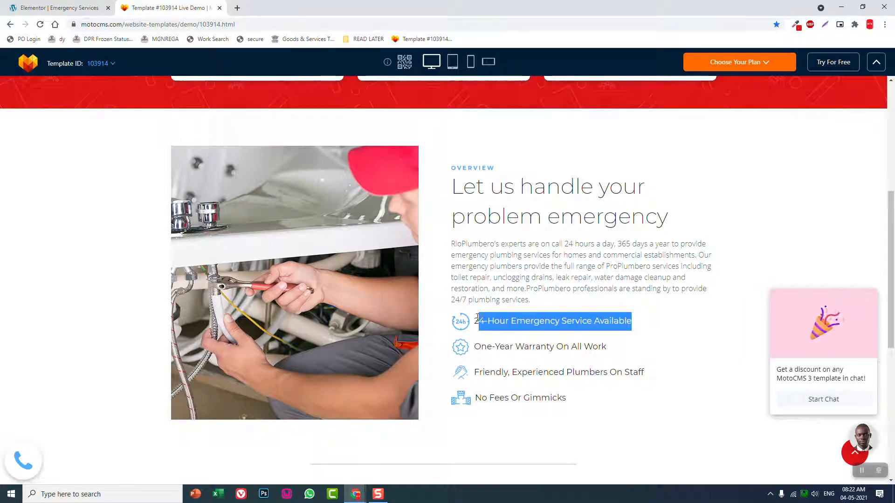
{"action": "left_click_drag", "start_coordinate": [658, 331], "coordinate": [475, 317]}
{"action": "key", "text": "ctrl+c"}
{"action": "left_click", "coordinate": [60, 7]}
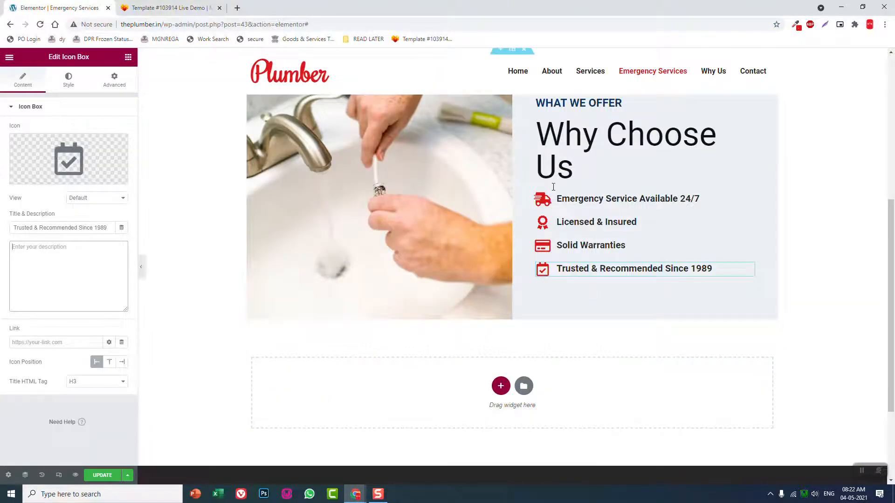
{"action": "left_click", "coordinate": [606, 199]}
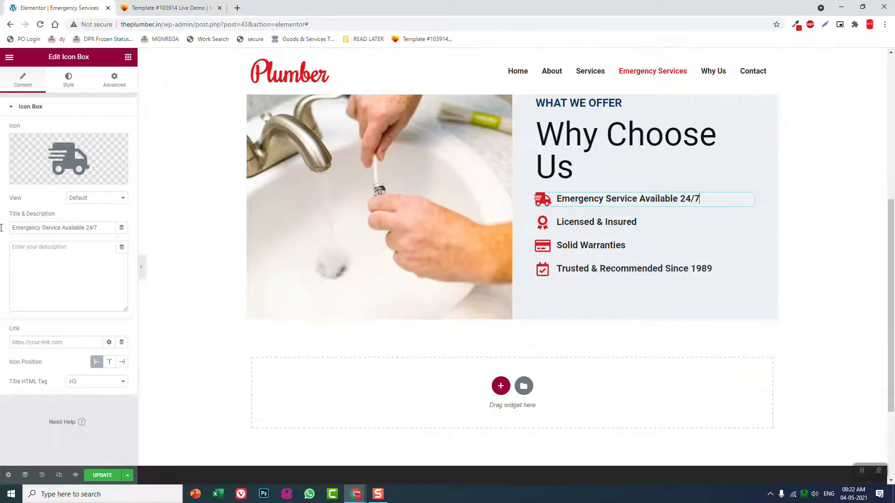
{"action": "left_click_drag", "start_coordinate": [103, 227], "coordinate": [1, 228]}
{"action": "key", "text": "ctrl+v"}
Copy "One-Year Warranty On All Work" from the reference template and use it as the second icon box's title
{"action": "left_click", "coordinate": [169, 7]}
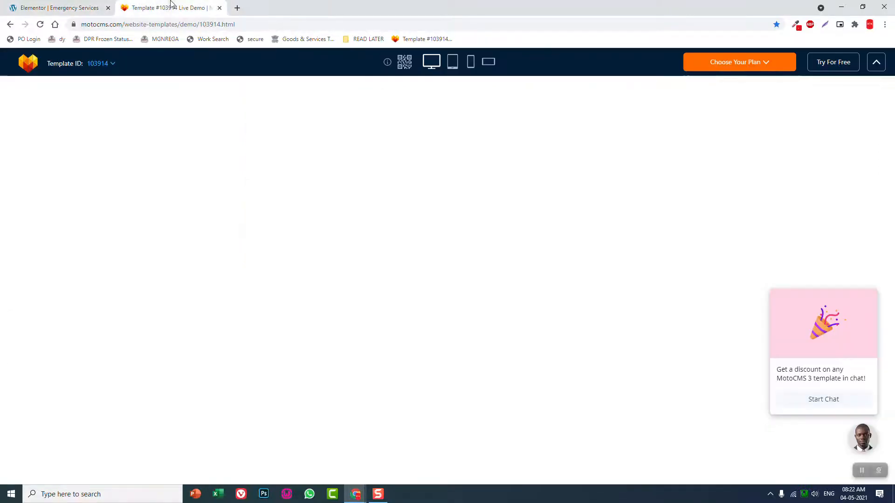
{"action": "left_click_drag", "start_coordinate": [627, 348], "coordinate": [471, 346]}
{"action": "key", "text": "ctrl+c"}
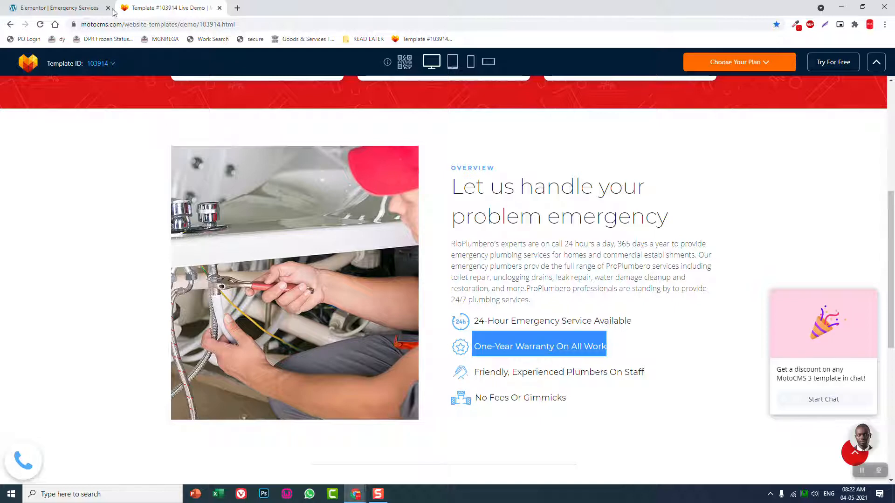
{"action": "left_click", "coordinate": [88, 7]}
{"action": "left_click", "coordinate": [604, 223]}
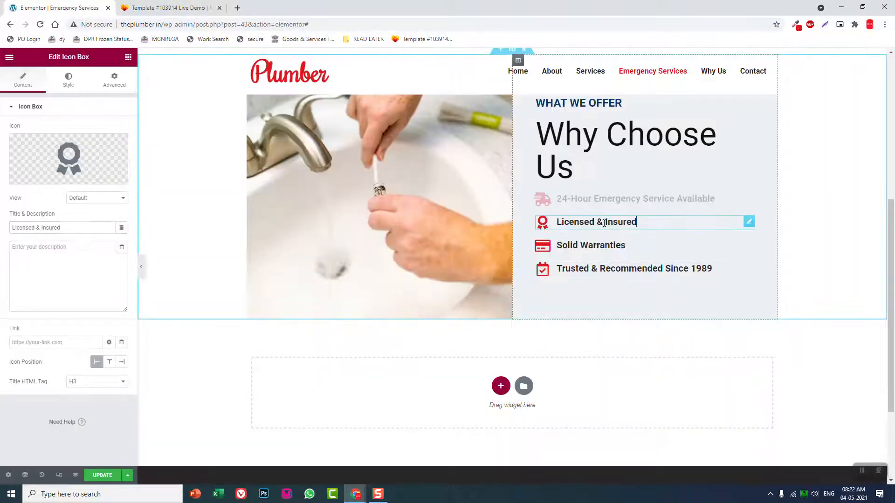
{"action": "triple_click", "coordinate": [82, 228]}
{"action": "key", "text": "ctrl+v"}
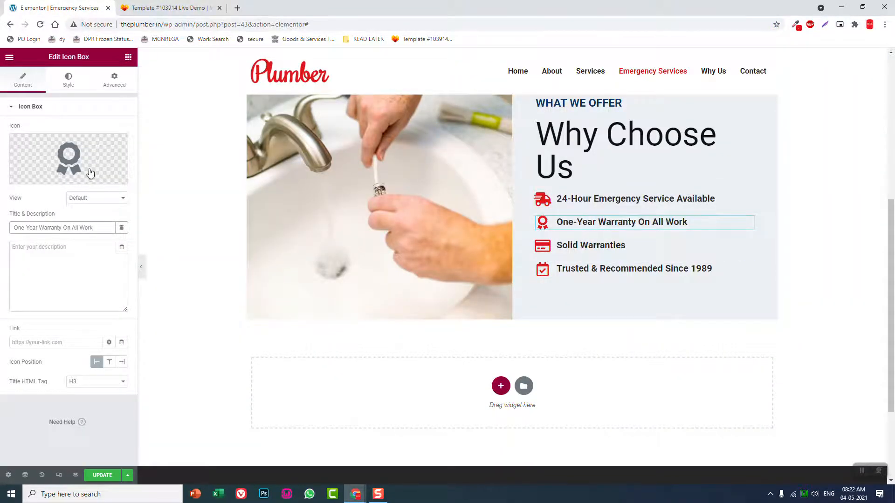
Copy "Friendly, Experienced Plumbers On Staff" from the reference template and use it as the third icon box's title
{"action": "left_click", "coordinate": [163, 7]}
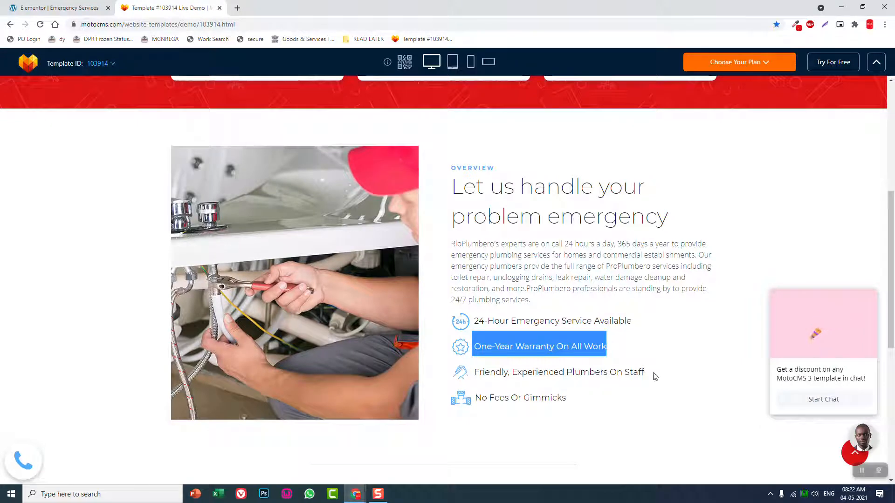
{"action": "left_click_drag", "start_coordinate": [646, 372], "coordinate": [475, 372]}
{"action": "key", "text": "ctrl+c"}
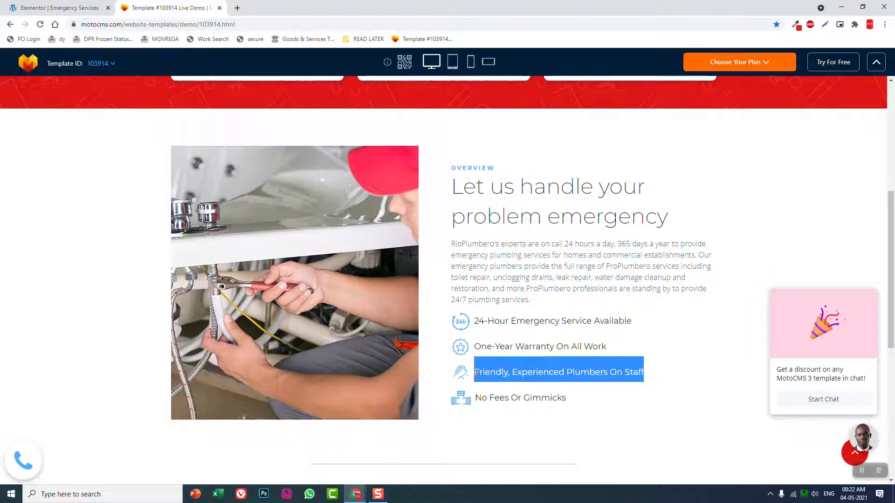
{"action": "left_click", "coordinate": [73, 4]}
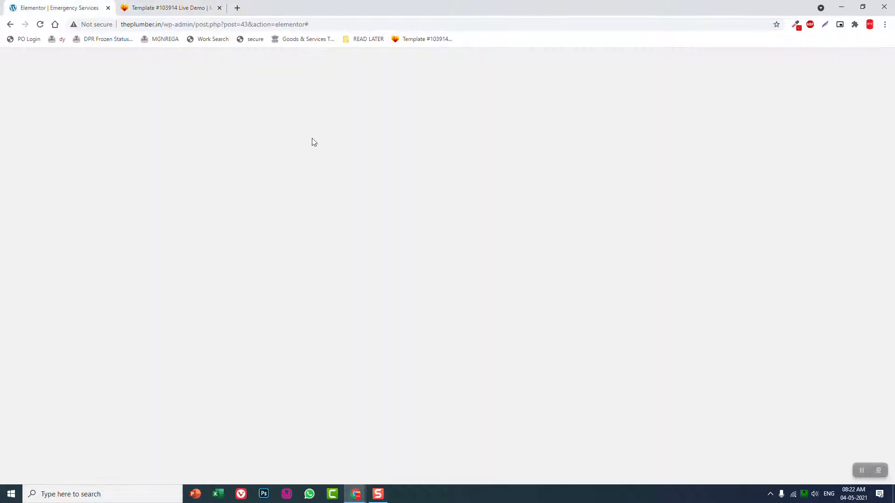
{"action": "left_click", "coordinate": [652, 245]}
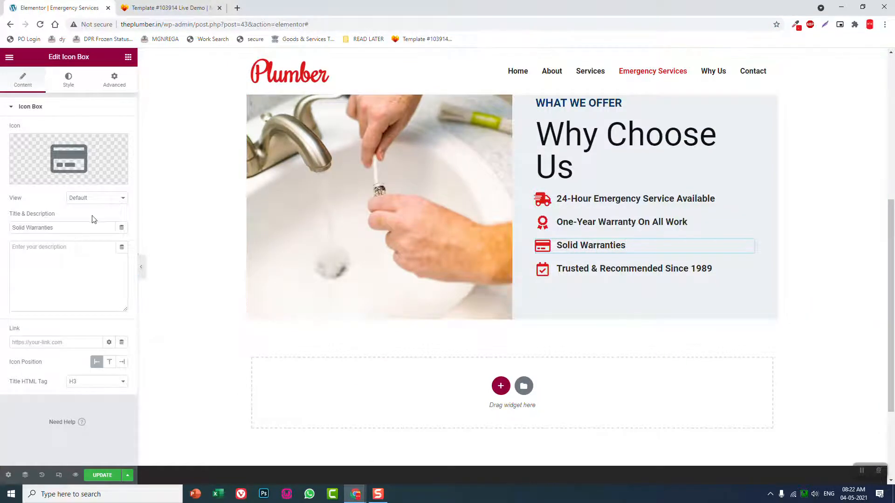
{"action": "triple_click", "coordinate": [28, 228]}
{"action": "key", "text": "ctrl+v"}
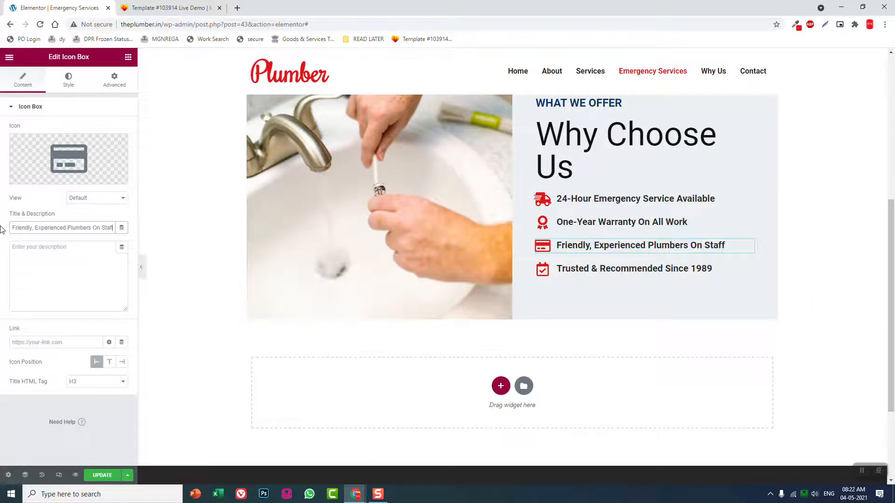
Search the icon library for "hand" and replace the third icon box's icon with the solid helping-hands icon
{"action": "left_click", "coordinate": [63, 158]}
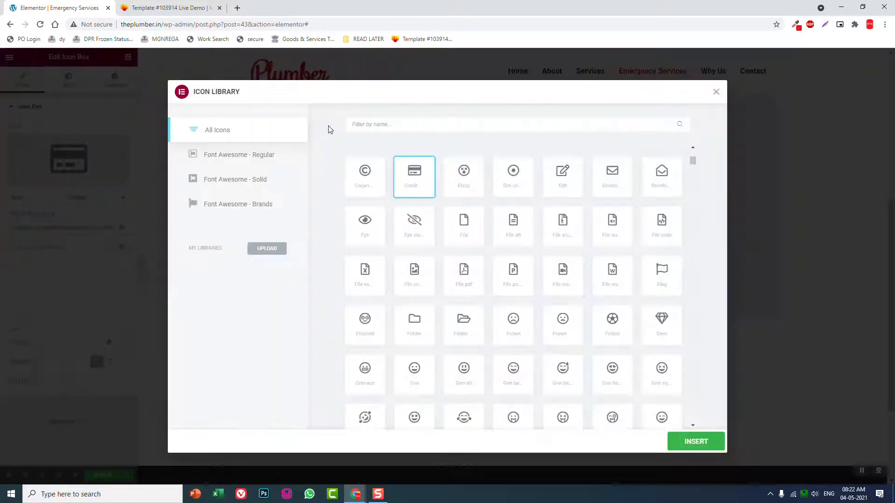
{"action": "left_click", "coordinate": [372, 129]}
{"action": "type", "text": "hand"}
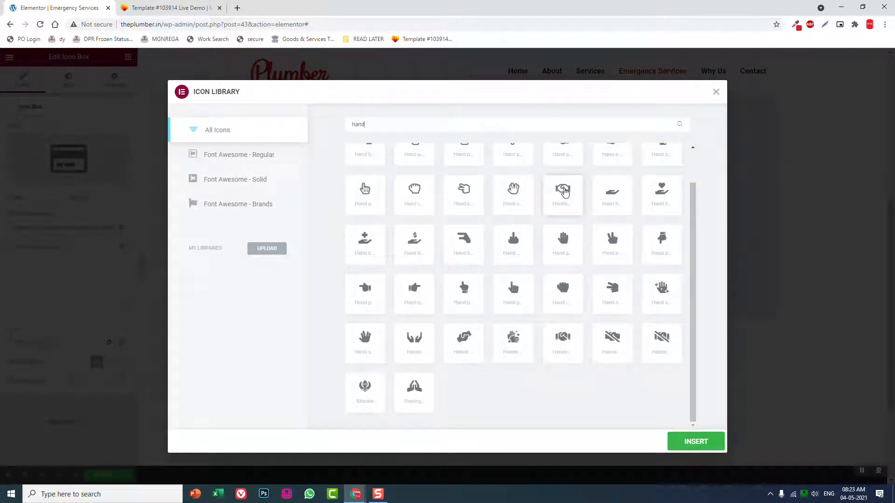
{"action": "left_click", "coordinate": [471, 343]}
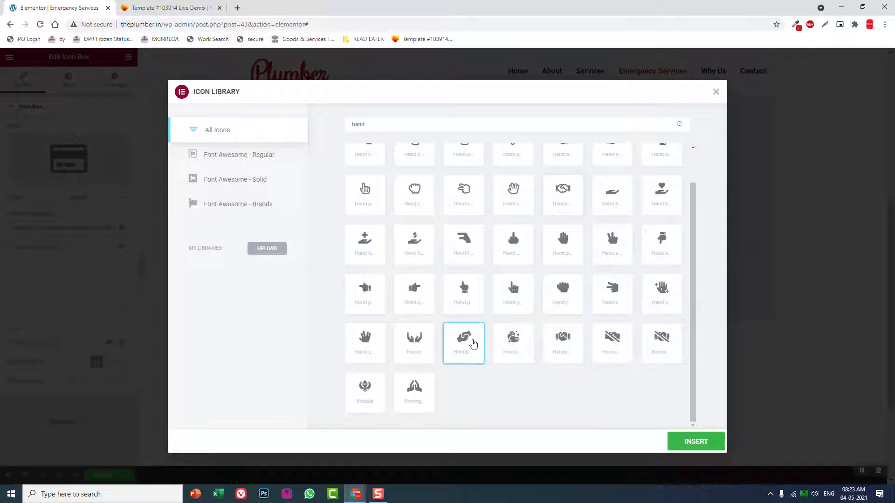
{"action": "left_click", "coordinate": [686, 441]}
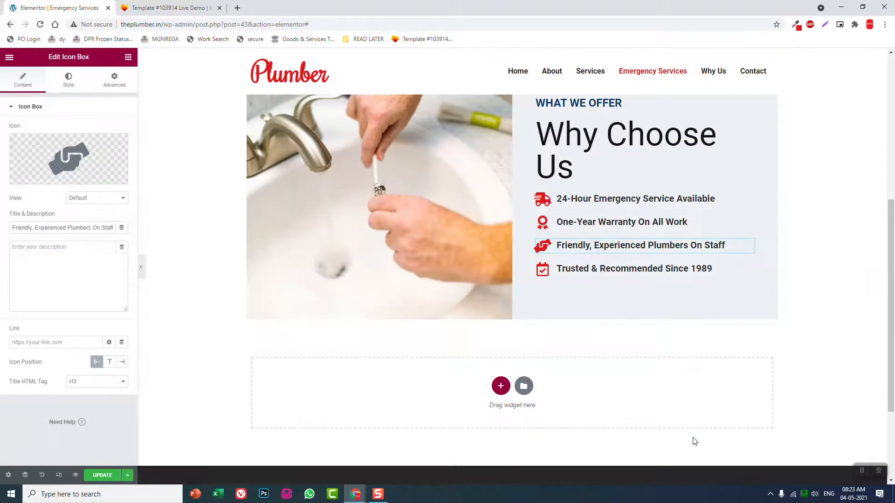
Copy "No Fees Or Gimmicks" from the reference template and use it as the fourth icon box's title
{"action": "left_click", "coordinate": [168, 7]}
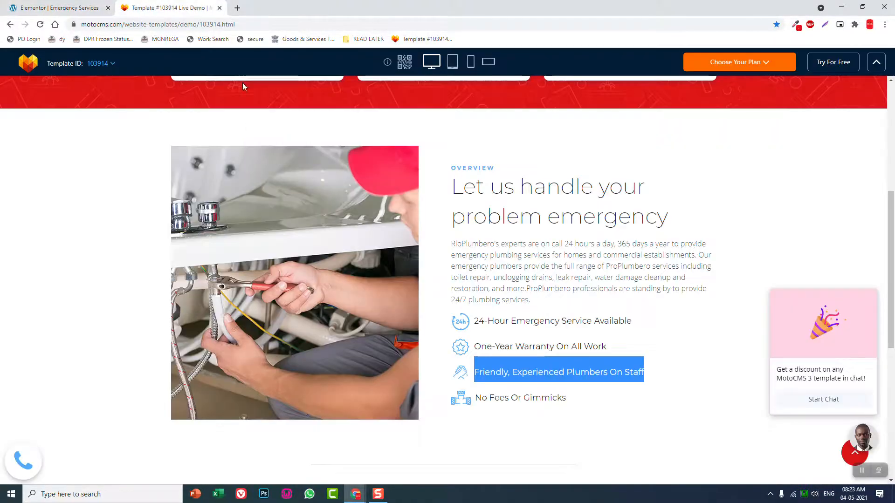
{"action": "left_click_drag", "start_coordinate": [578, 407], "coordinate": [476, 399]}
{"action": "key", "text": "ctrl+c"}
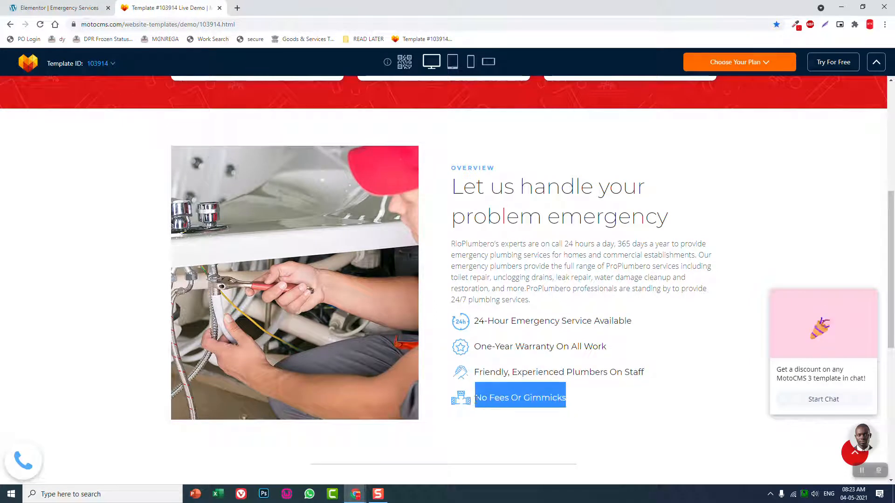
{"action": "left_click", "coordinate": [80, 4]}
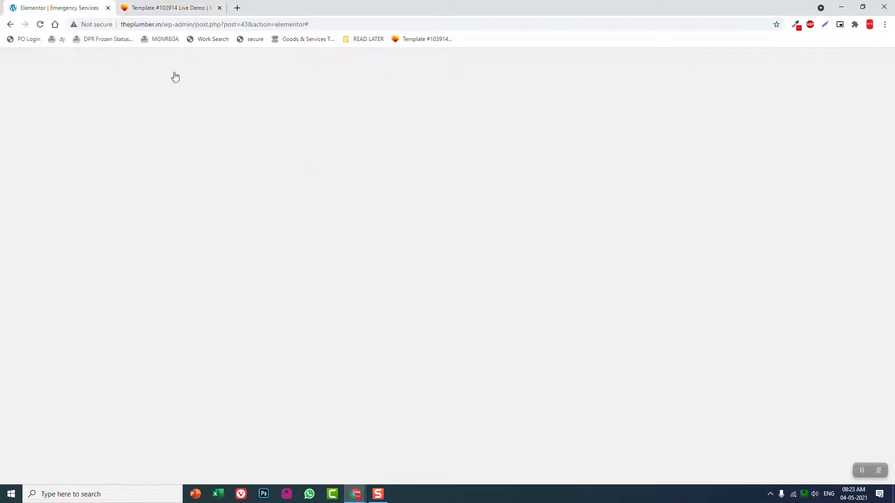
{"action": "left_click", "coordinate": [582, 269]}
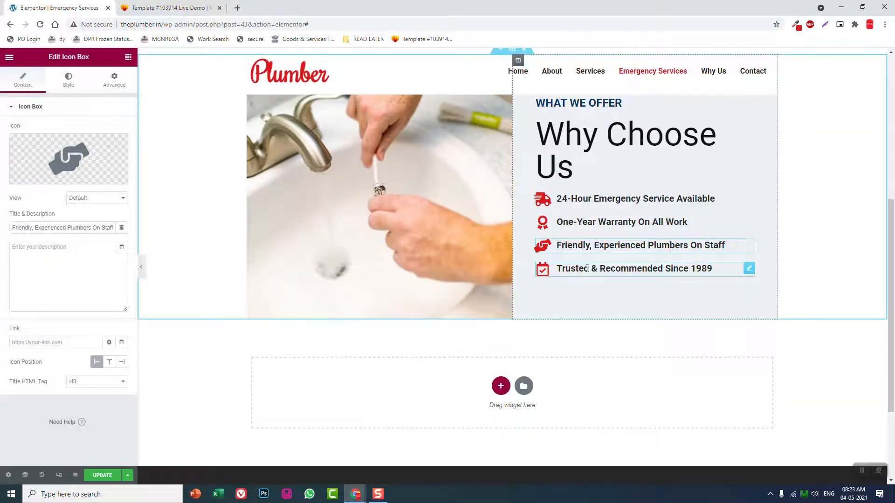
{"action": "triple_click", "coordinate": [115, 227]}
{"action": "key", "text": "ctrl+v"}
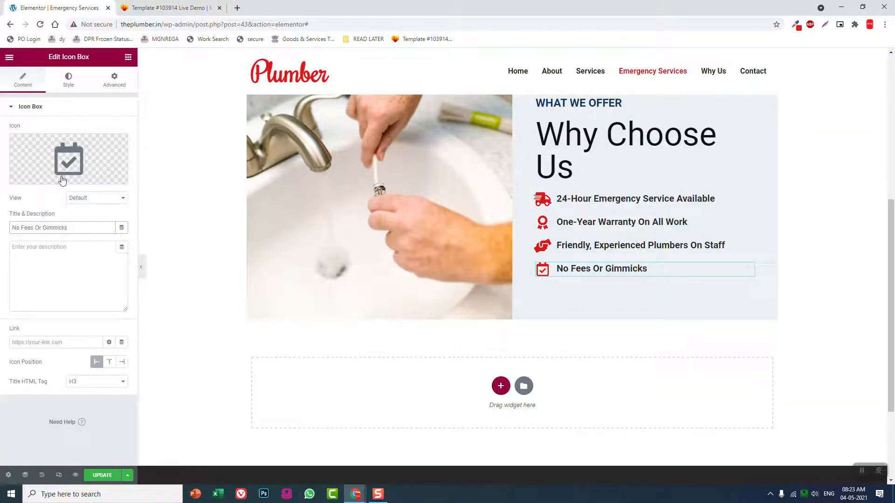
Search the icon library for "mon" and give the fourth icon box the solid banknote icon showing a 1
{"action": "left_click", "coordinate": [74, 142]}
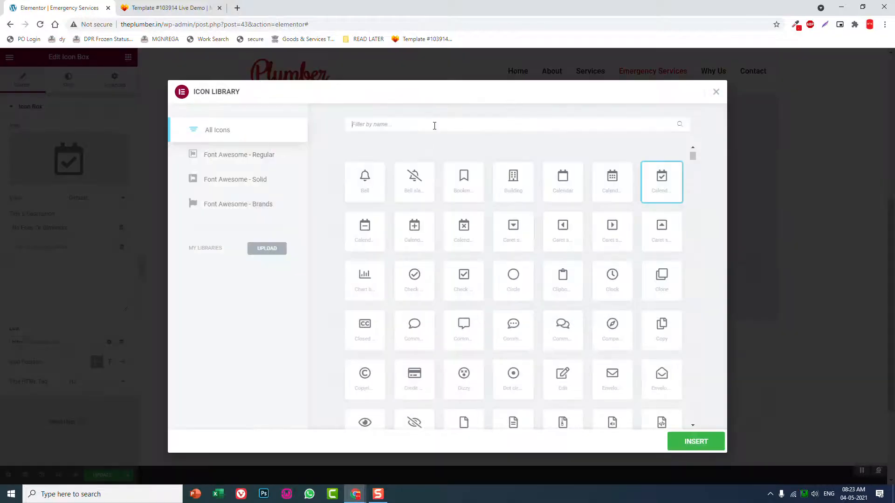
{"action": "type", "text": "mon"}
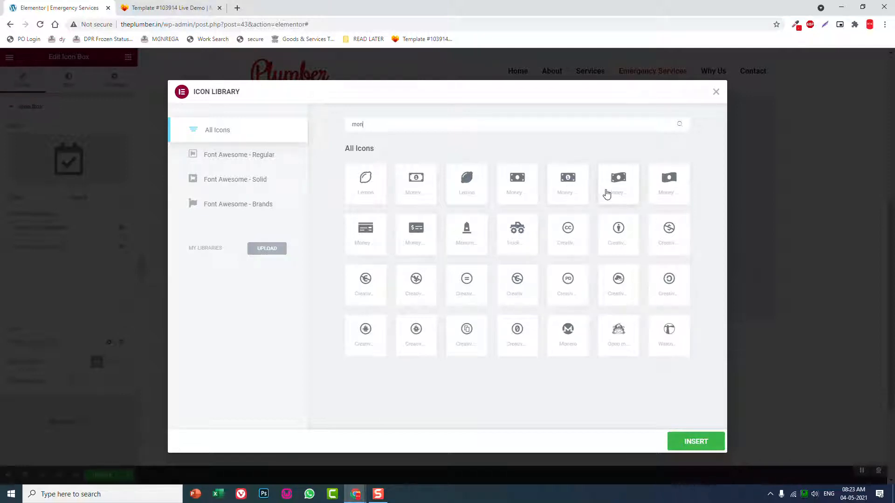
{"action": "left_click", "coordinate": [569, 182]}
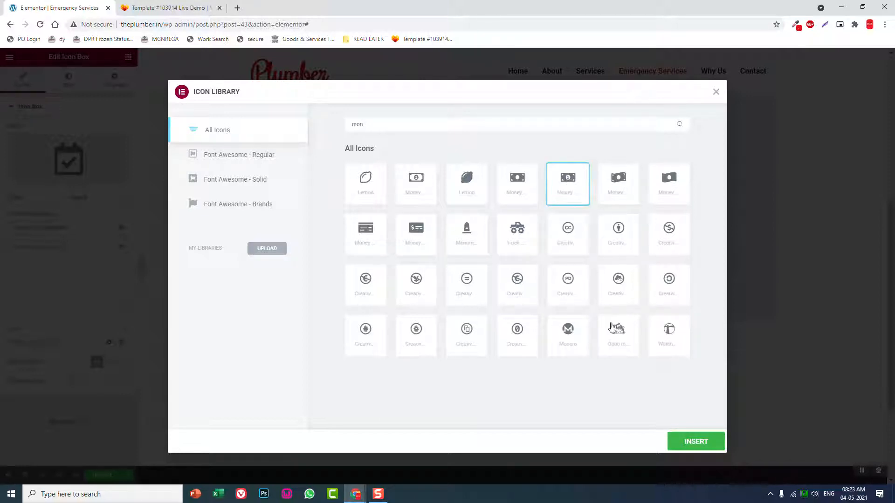
{"action": "left_click", "coordinate": [690, 442]}
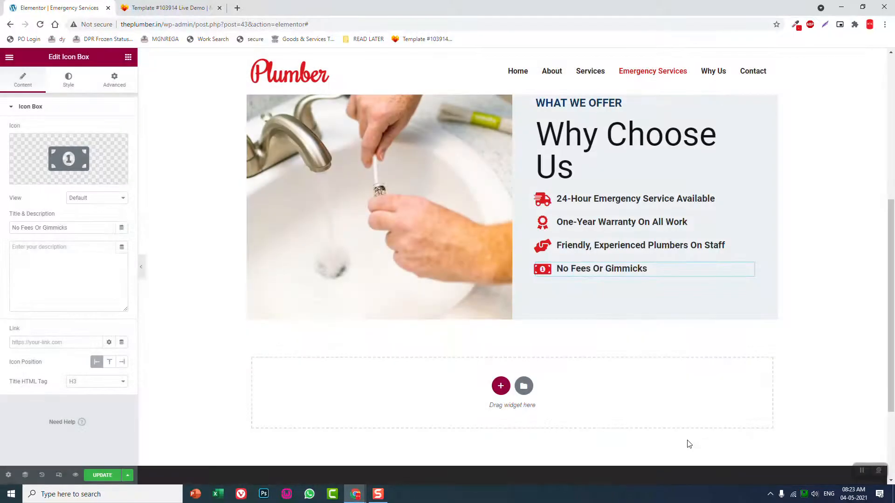
Preview the page at full width and compare the overview block's layout and spacing with the reference template
{"action": "left_click", "coordinate": [141, 267]}
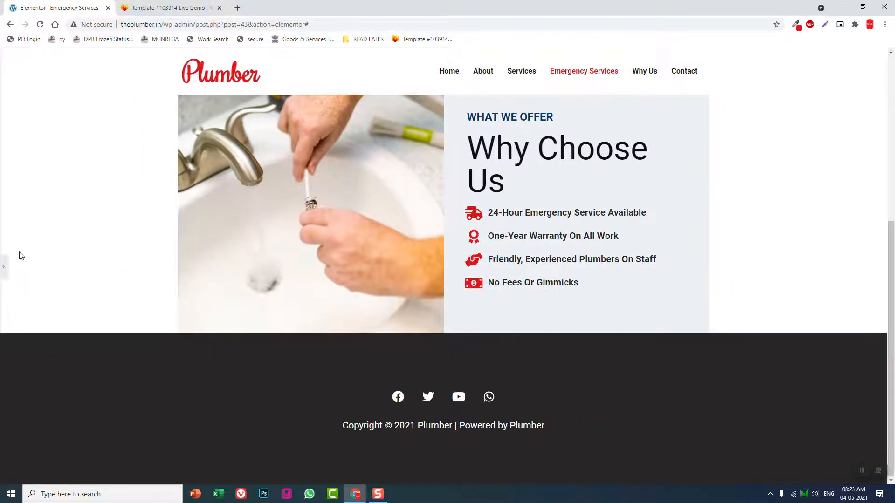
{"action": "left_click", "coordinate": [3, 265]}
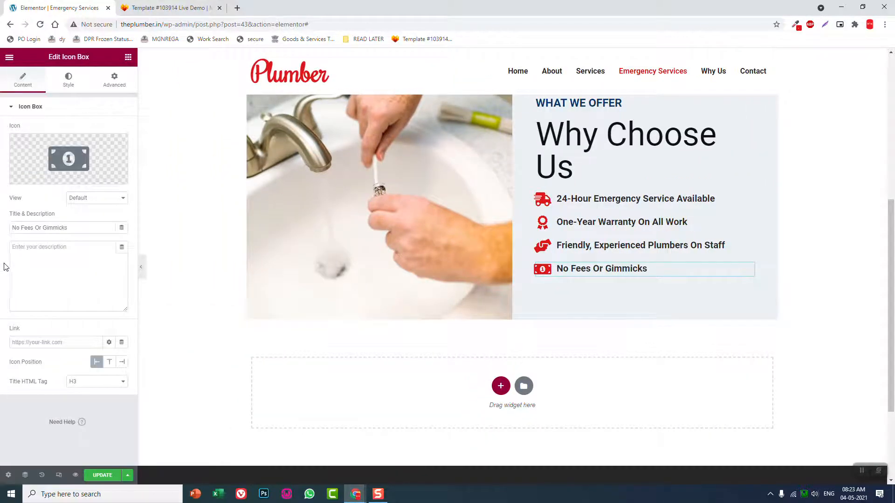
{"action": "left_click", "coordinate": [142, 268]}
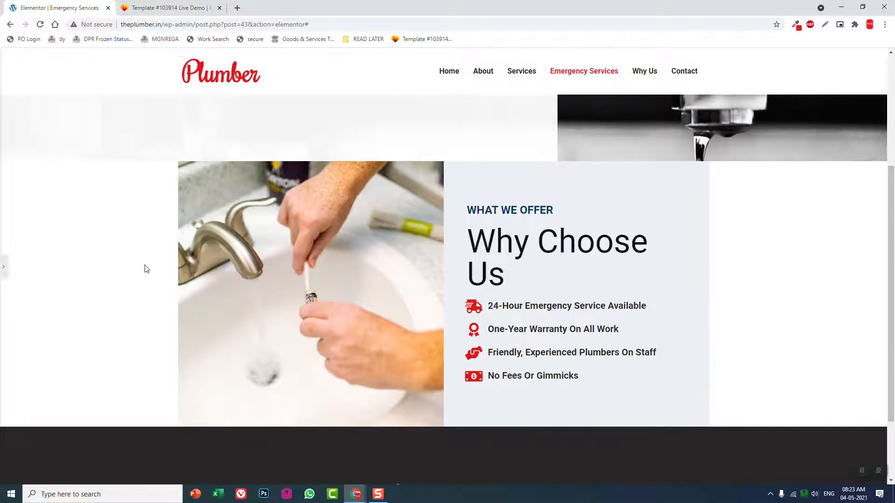
{"action": "scroll", "coordinate": [144, 266], "scroll_direction": "up", "scroll_amount": 3}
{"action": "scroll", "coordinate": [145, 267], "scroll_direction": "down", "scroll_amount": 3}
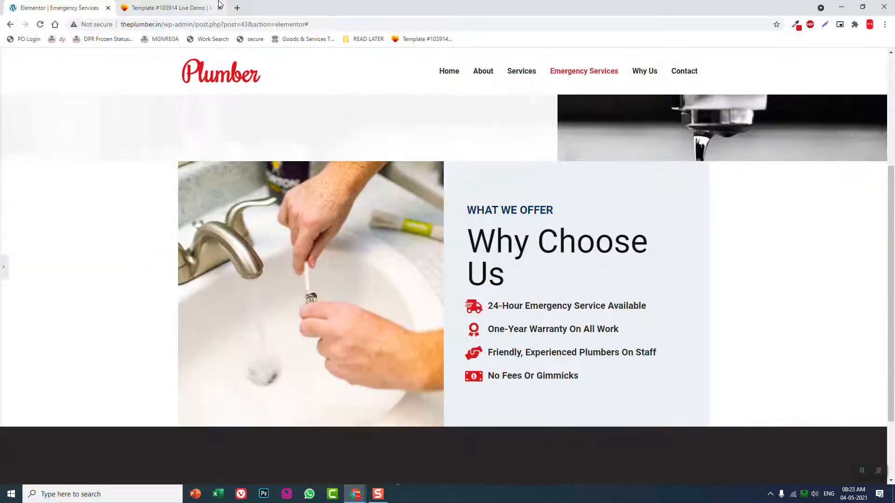
{"action": "left_click", "coordinate": [195, 7]}
{"action": "left_click", "coordinate": [36, 6]}
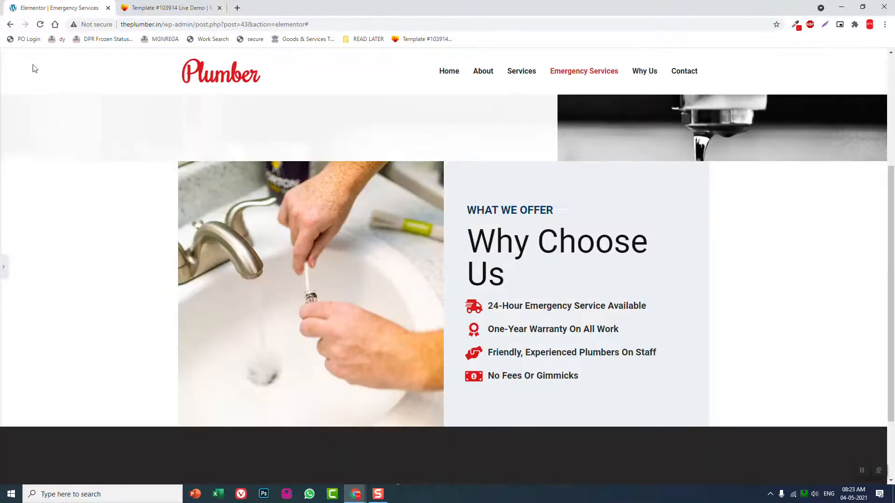
{"action": "left_click", "coordinate": [2, 268]}
{"action": "left_click", "coordinate": [171, 8]}
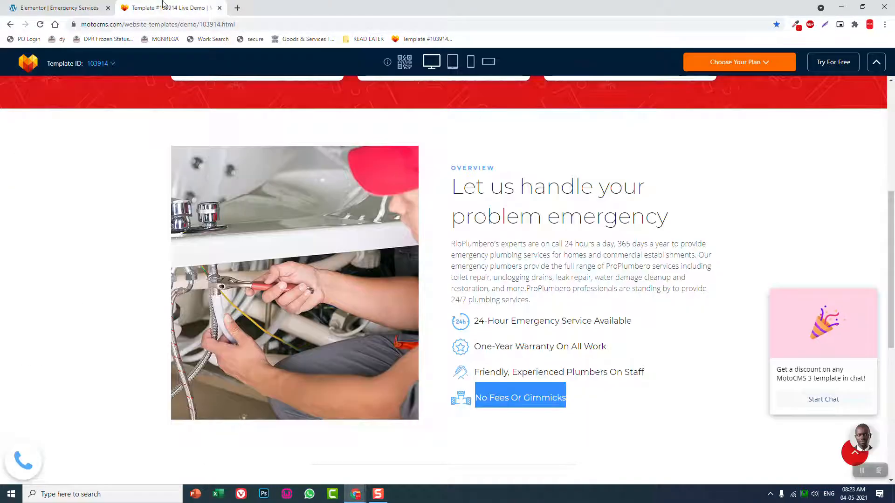
{"action": "left_click", "coordinate": [86, 4]}
Unlink the overview section's padding, set its top and bottom padding to 150 px, and preview the spacing
{"action": "scroll", "coordinate": [511, 207], "scroll_direction": "up", "scroll_amount": 1}
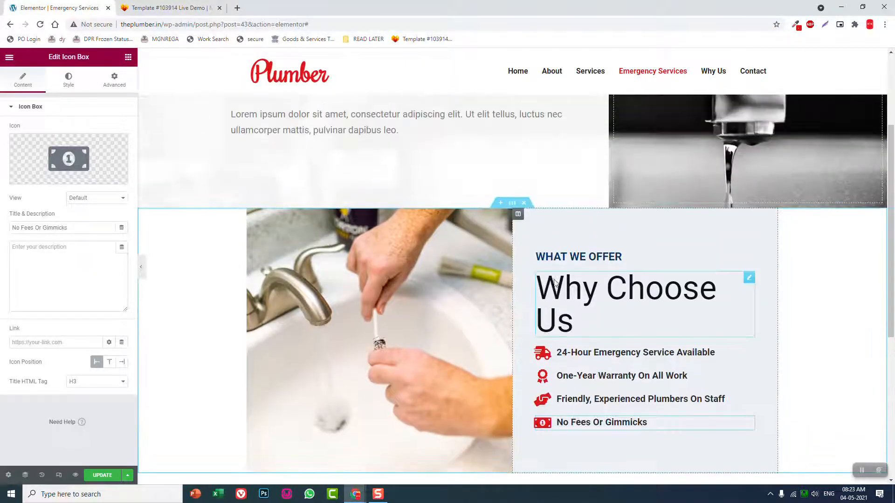
{"action": "left_click", "coordinate": [512, 204]}
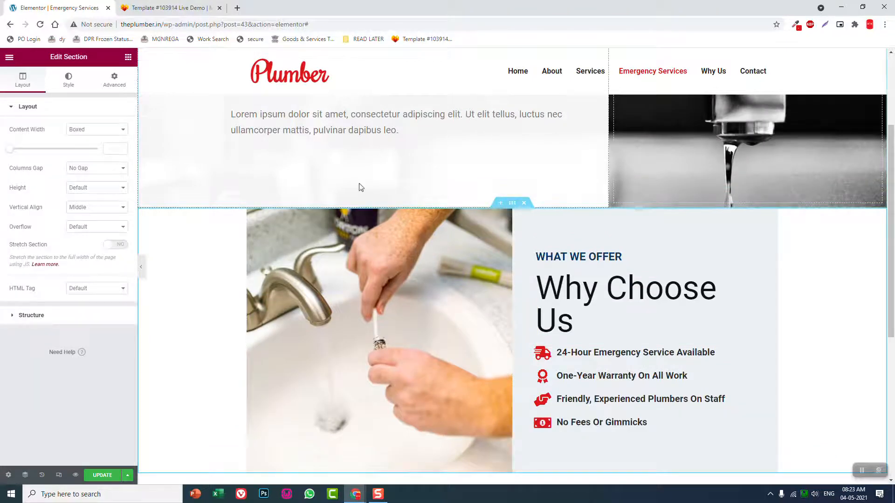
{"action": "left_click", "coordinate": [110, 89]}
{"action": "left_click", "coordinate": [115, 177]}
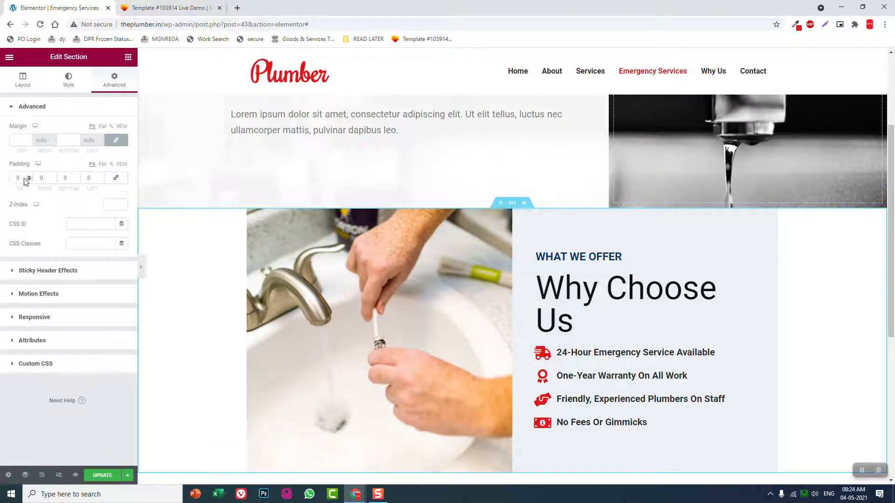
{"action": "left_click", "coordinate": [19, 178]}
{"action": "type", "text": "150"}
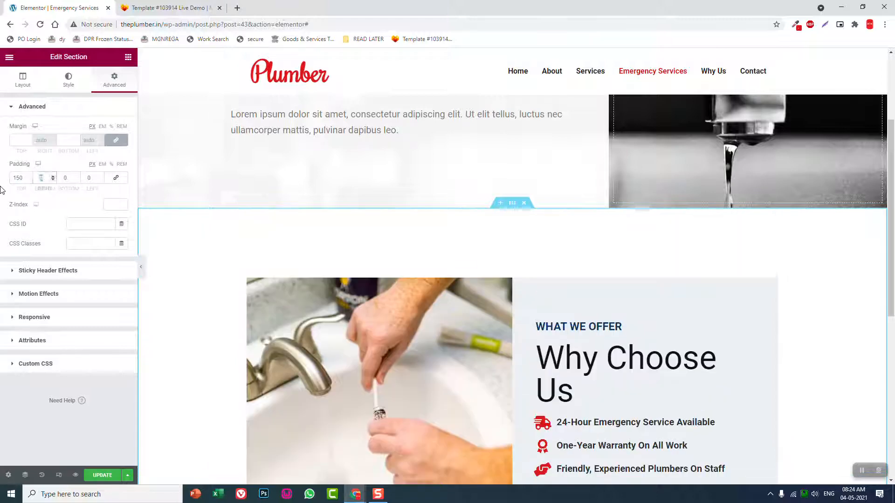
{"action": "key", "text": "Tab"}
{"action": "key", "text": "Tab"}
{"action": "type", "text": "150"}
{"action": "scroll", "coordinate": [315, 257], "scroll_direction": "down", "scroll_amount": 5}
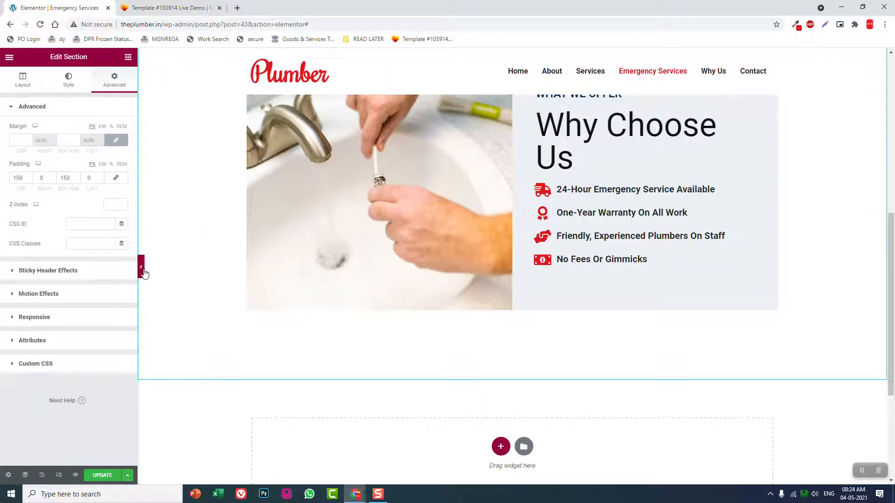
{"action": "left_click", "coordinate": [141, 269]}
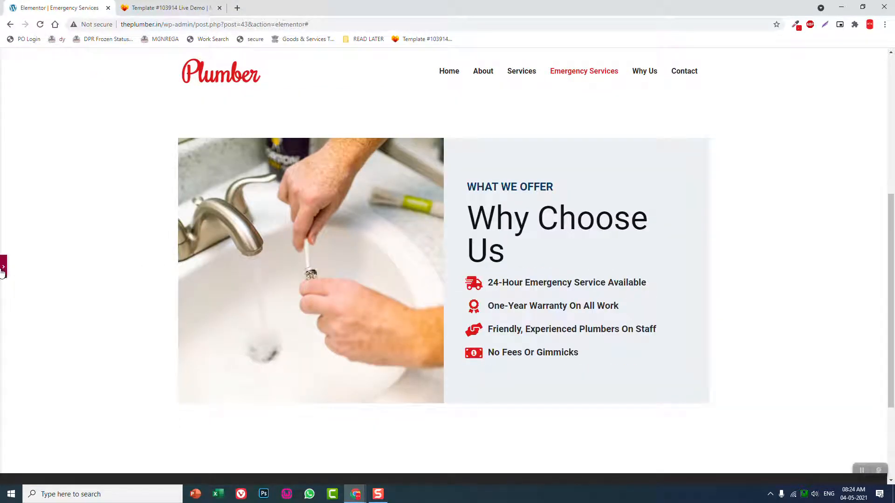
{"action": "left_click", "coordinate": [2, 270]}
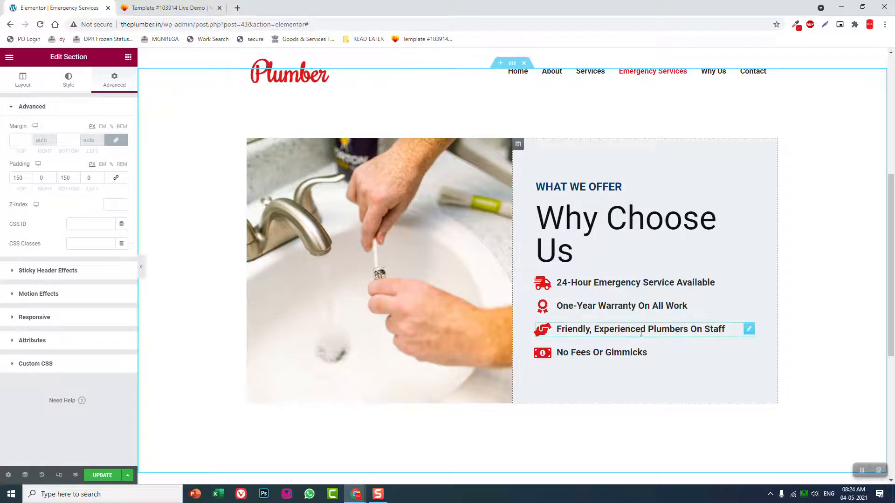
Remove the classic background from the column holding the heading and icon boxes, and open its border settings
{"action": "left_click", "coordinate": [518, 144]}
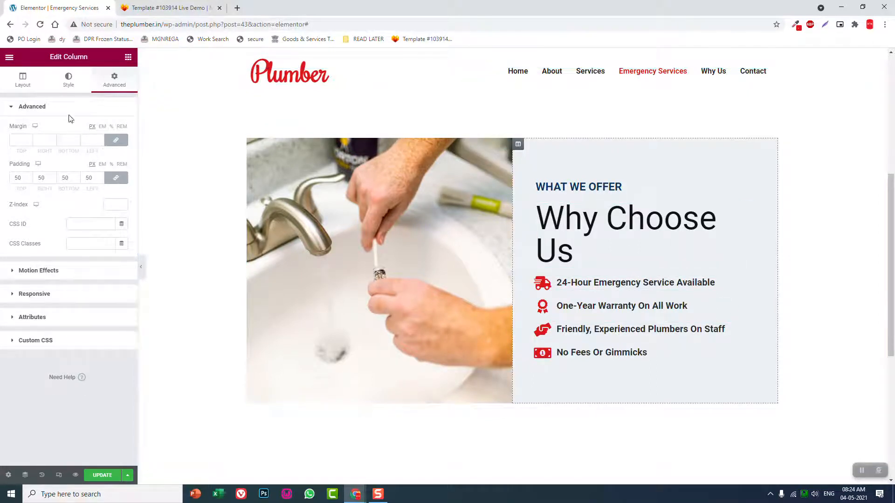
{"action": "left_click", "coordinate": [69, 80]}
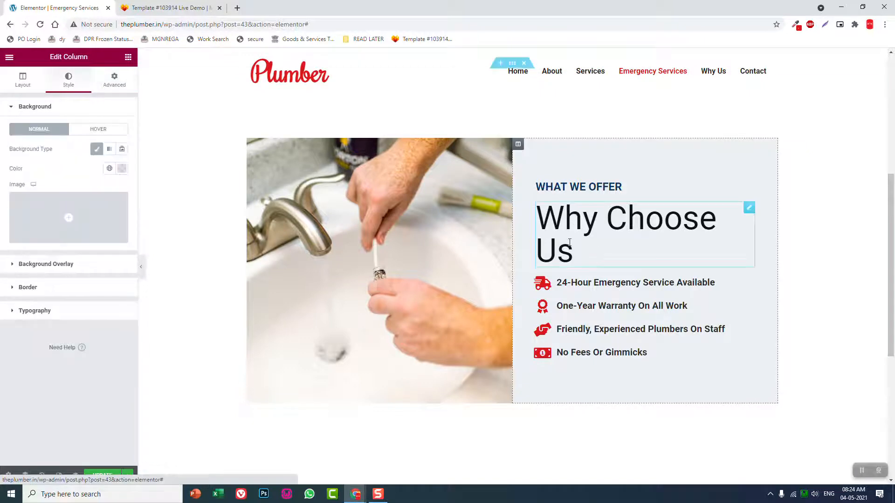
{"action": "left_click", "coordinate": [96, 150]}
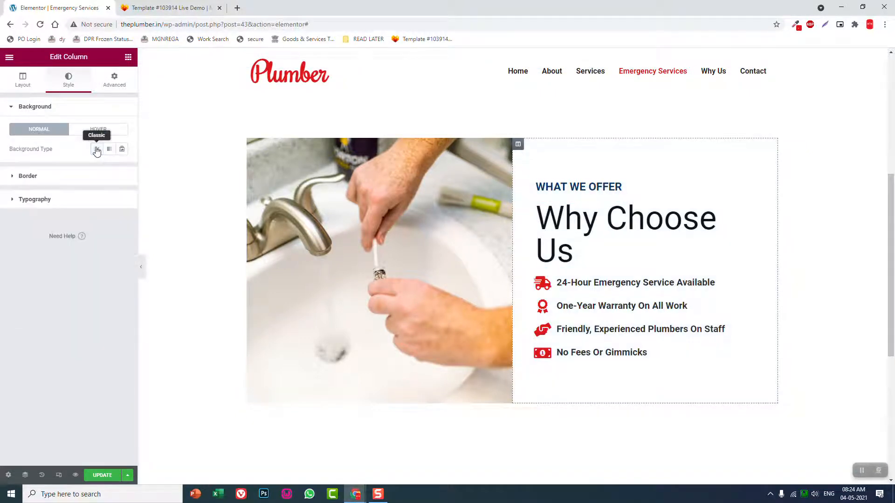
{"action": "left_click", "coordinate": [65, 177]}
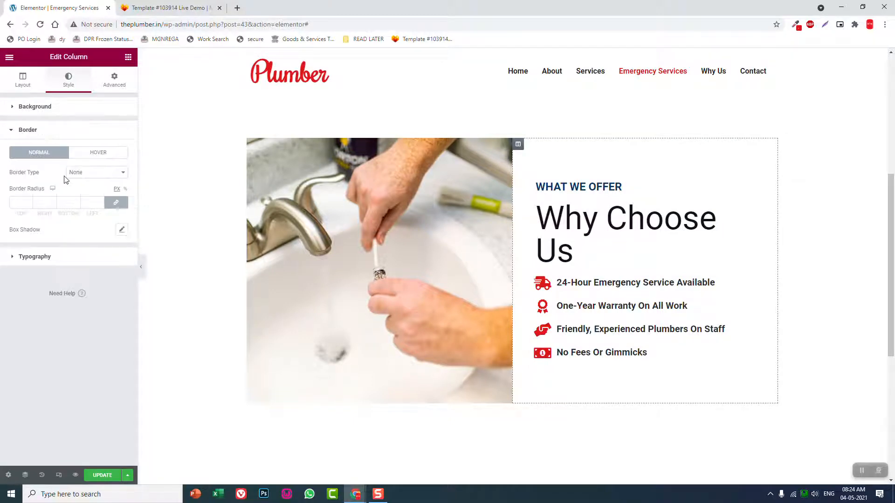
Give the column holding the heading and icon boxes a solid 1 px border on all sides and preview it
{"action": "left_click", "coordinate": [104, 174]}
{"action": "left_click", "coordinate": [104, 189]}
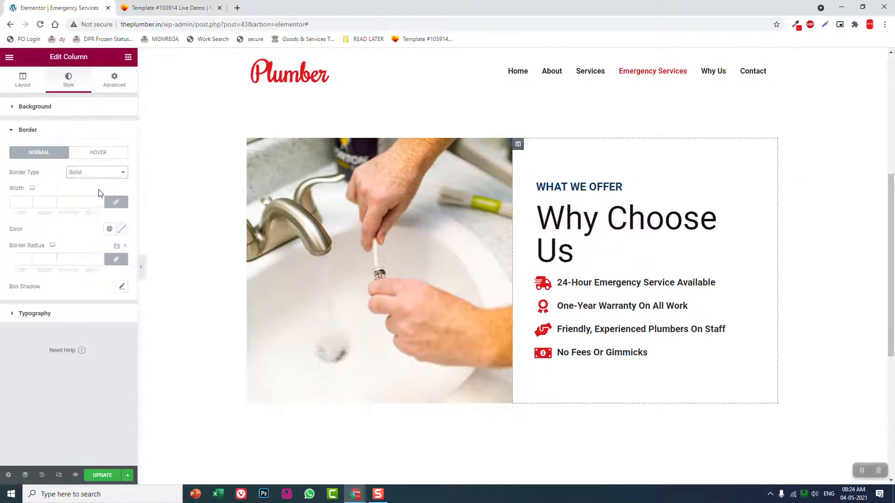
{"action": "left_click", "coordinate": [101, 200]}
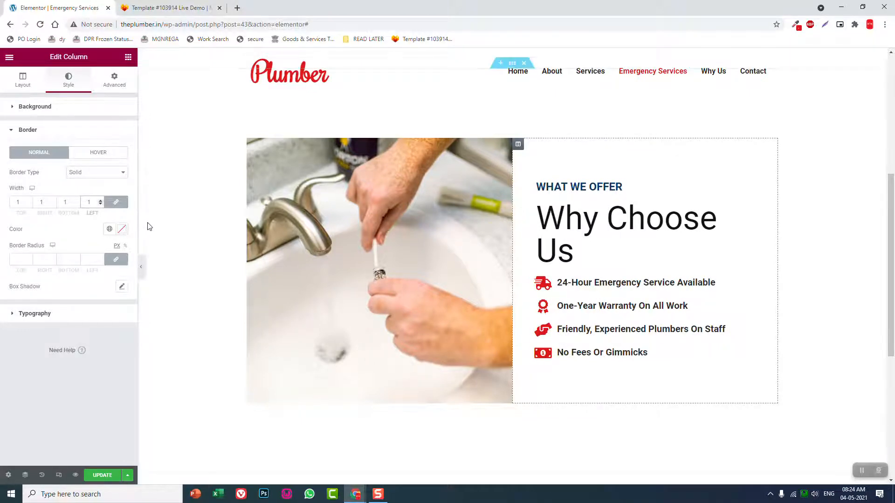
{"action": "left_click", "coordinate": [141, 267]}
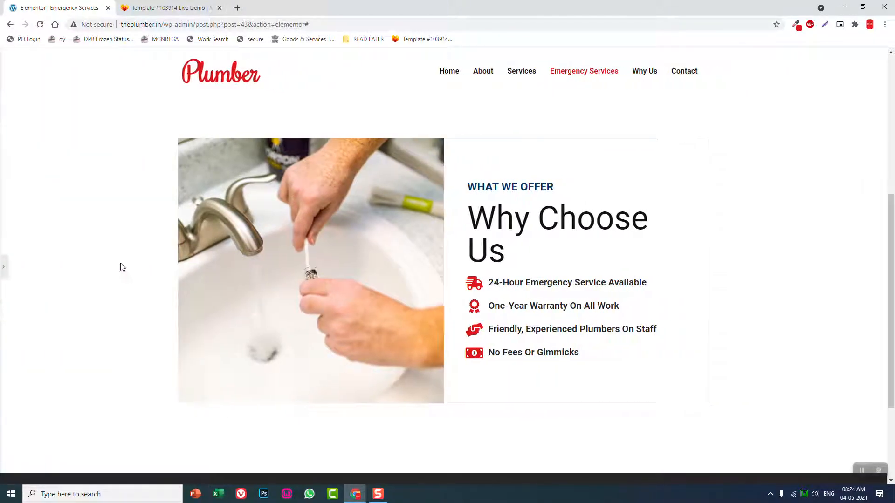
{"action": "left_click", "coordinate": [3, 269]}
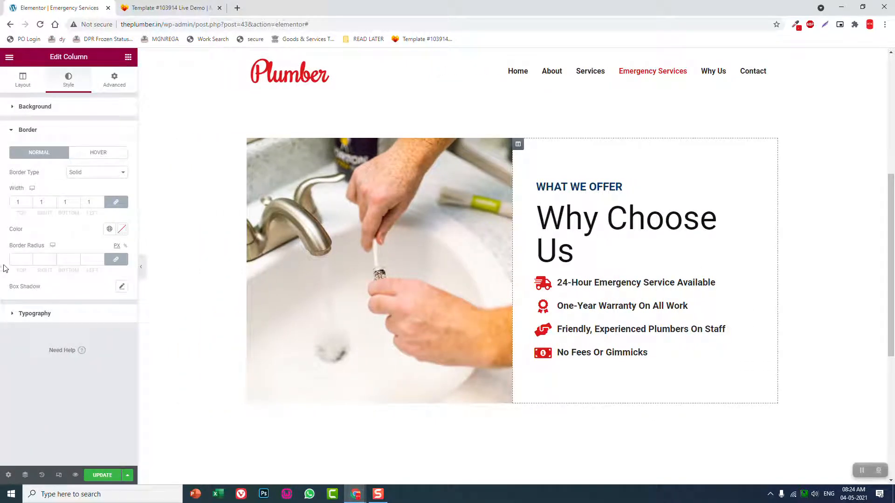
Unlink the column's border widths, set the left width to 0, and preview the block at full width
{"action": "left_click", "coordinate": [115, 203]}
{"action": "left_click_drag", "start_coordinate": [92, 203], "coordinate": [29, 205]}
{"action": "type", "text": "0"}
{"action": "left_click", "coordinate": [141, 266]}
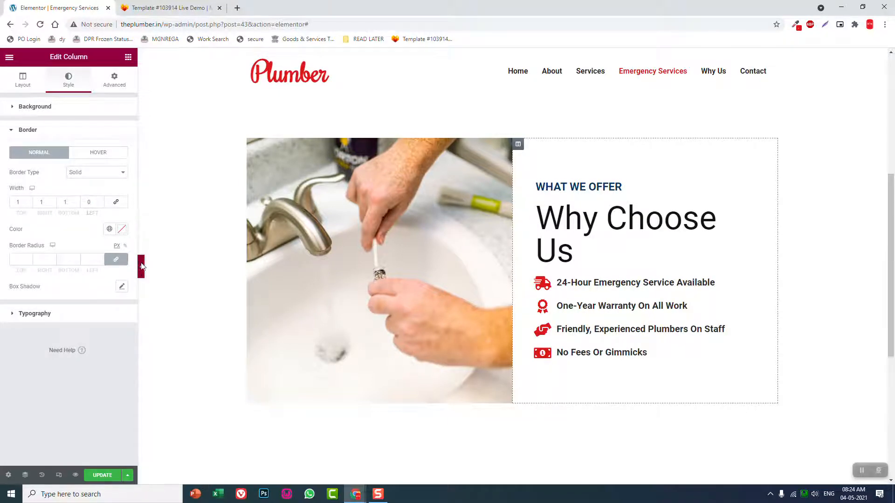
{"action": "left_click", "coordinate": [142, 267]}
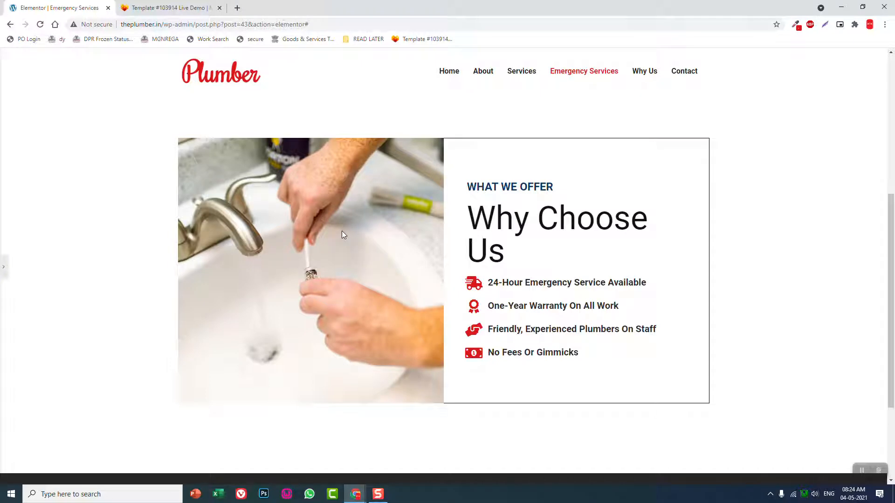
{"action": "left_click", "coordinate": [4, 267]}
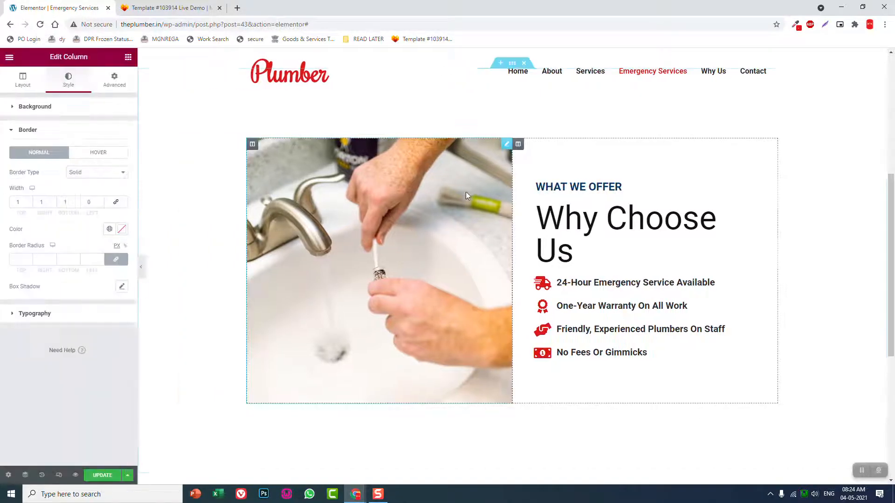
Give the sink image in the overview block a solid border 1 px wide on all sides
{"action": "left_click_drag", "start_coordinate": [506, 143], "coordinate": [490, 171]}
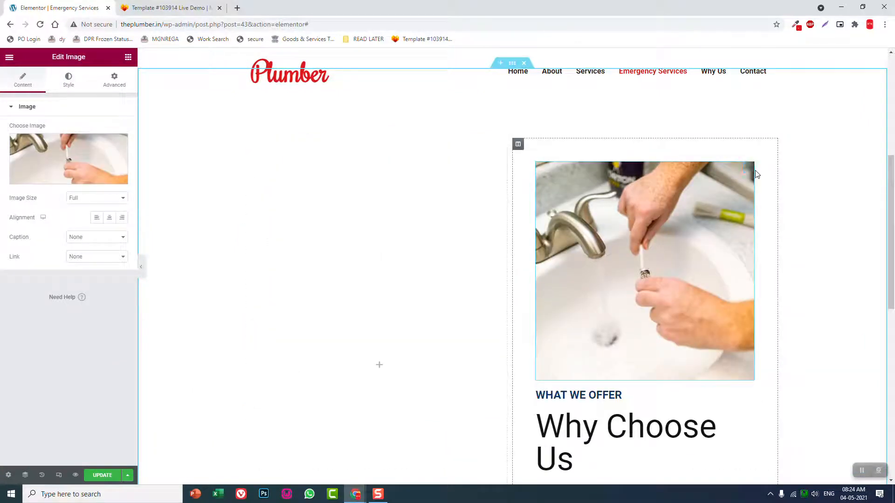
{"action": "left_click_drag", "start_coordinate": [748, 168], "coordinate": [361, 208]}
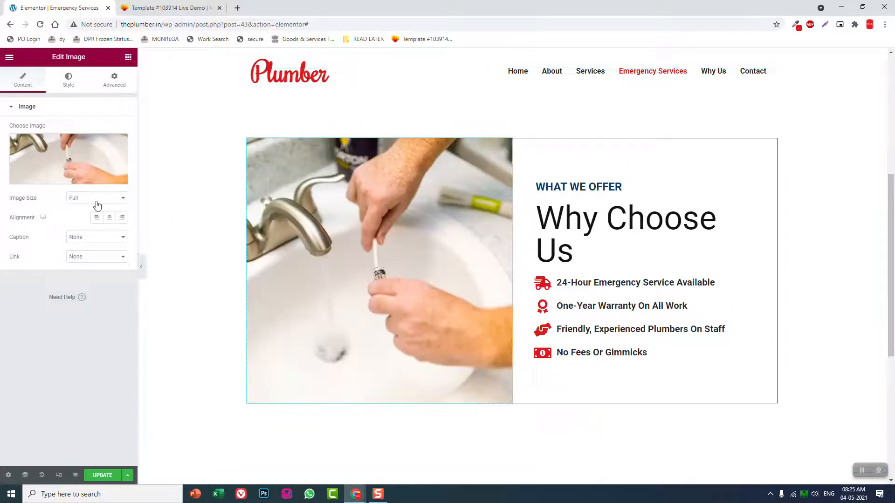
{"action": "left_click", "coordinate": [71, 86]}
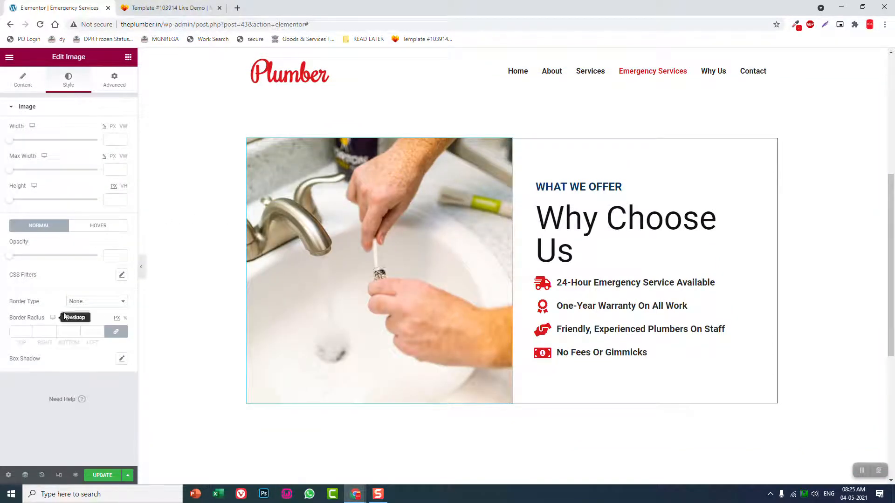
{"action": "left_click", "coordinate": [84, 302]}
{"action": "left_click", "coordinate": [88, 319]}
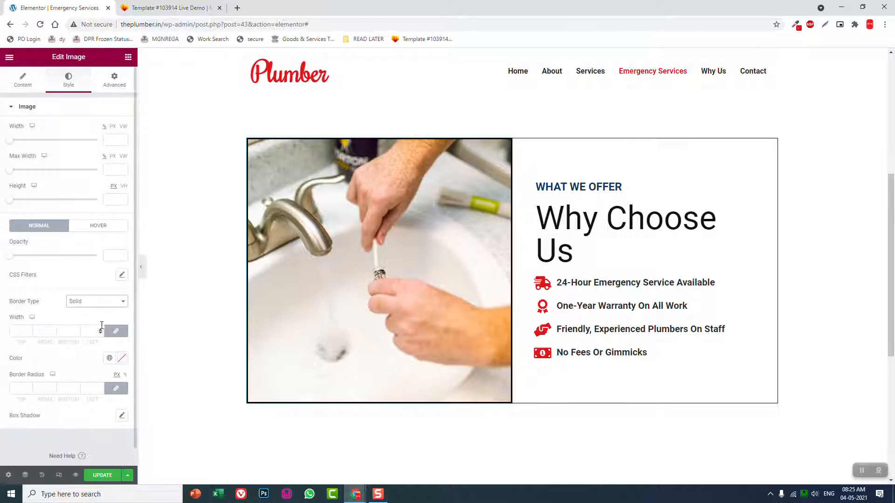
{"action": "left_click", "coordinate": [101, 329]}
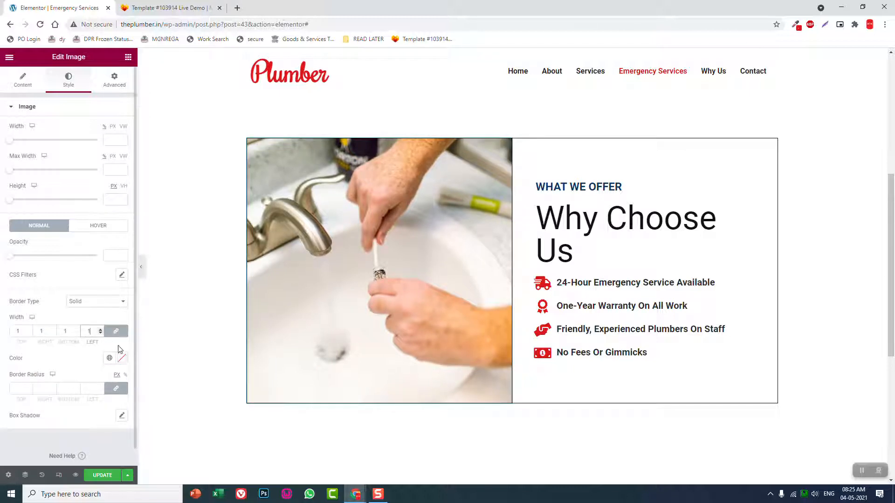
Unlink the image's border widths, set the right width to 0, and preview the outlined block together with the hero section
{"action": "left_click", "coordinate": [113, 333]}
{"action": "left_click_drag", "start_coordinate": [48, 331], "coordinate": [2, 339]}
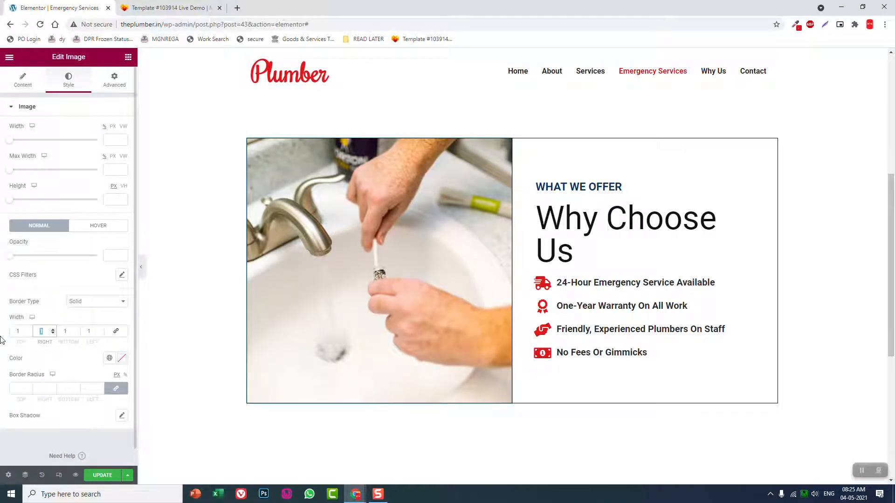
{"action": "type", "text": "0"}
{"action": "left_click", "coordinate": [142, 269]}
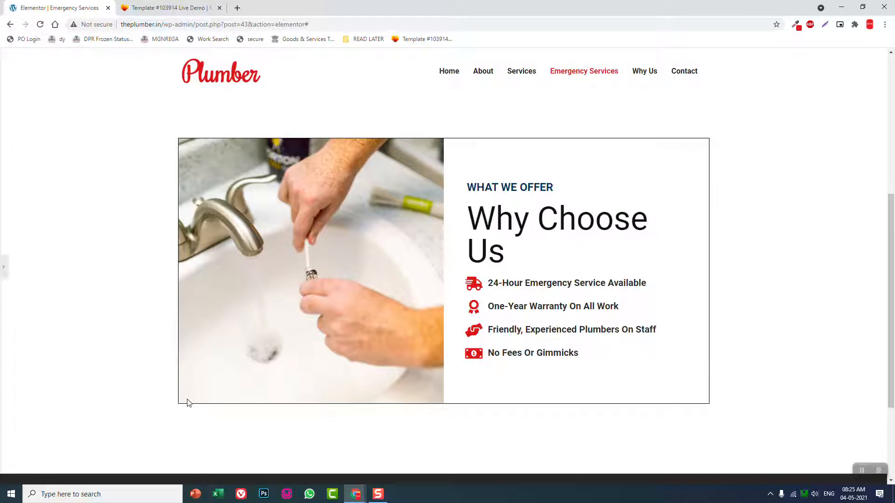
{"action": "scroll", "coordinate": [447, 375], "scroll_direction": "up", "scroll_amount": 7}
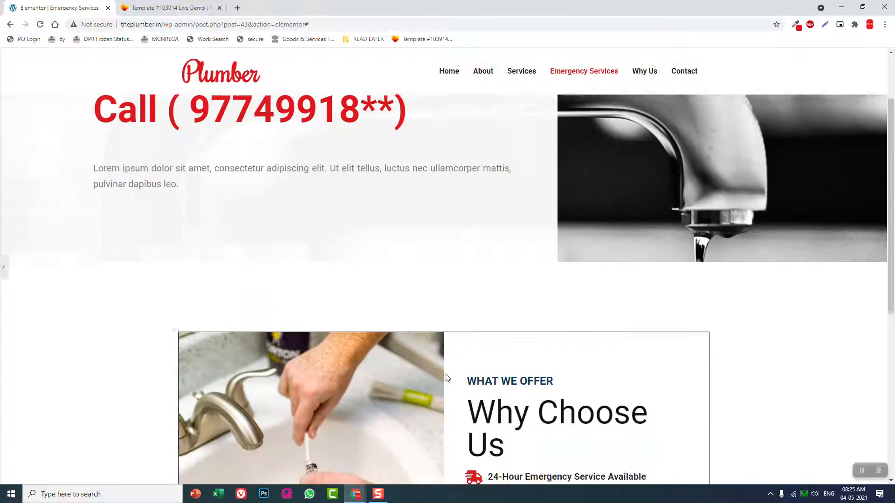
{"action": "scroll", "coordinate": [445, 373], "scroll_direction": "down", "scroll_amount": 2}
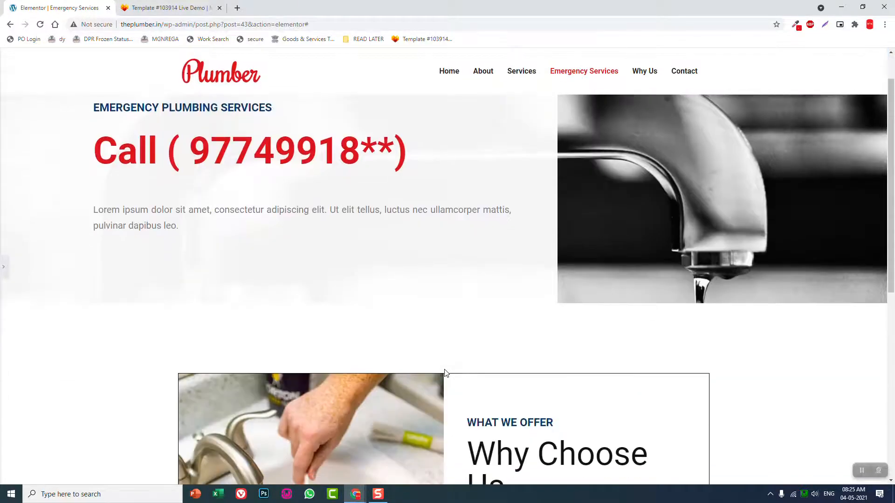
{"action": "scroll", "coordinate": [445, 373], "scroll_direction": "up", "scroll_amount": 2}
{"action": "scroll", "coordinate": [445, 373], "scroll_direction": "down", "scroll_amount": 2}
{"action": "scroll", "coordinate": [172, 284], "scroll_direction": "up", "scroll_amount": 2}
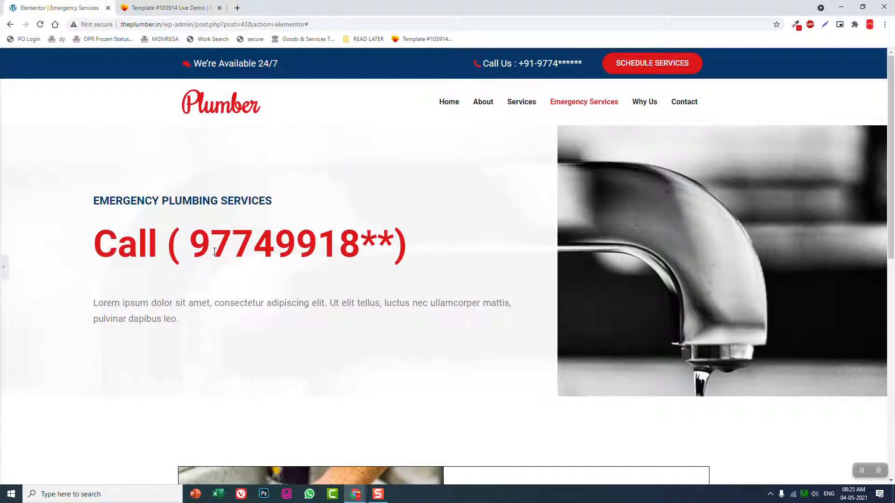
{"action": "left_click", "coordinate": [3, 267]}
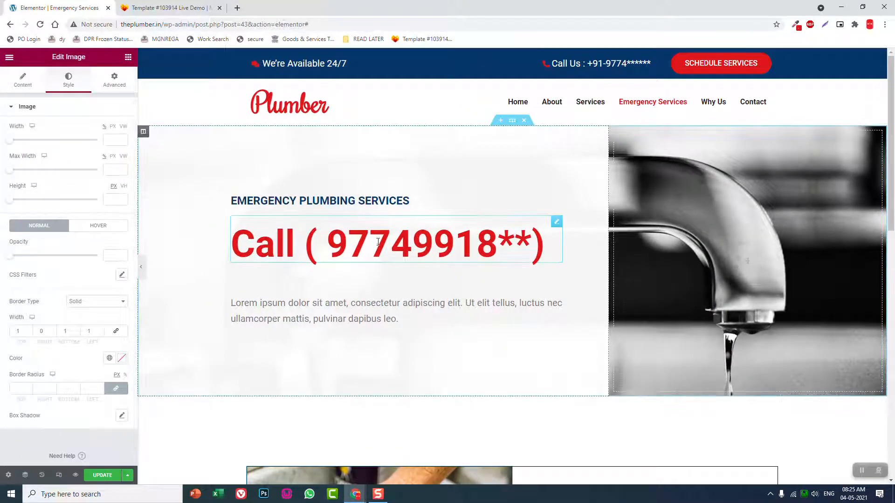
Replace the red call heading in the hero section with a copy of the "24-Hour Emergency Service Available" icon box
{"action": "scroll", "coordinate": [378, 241], "scroll_direction": "down", "scroll_amount": 4}
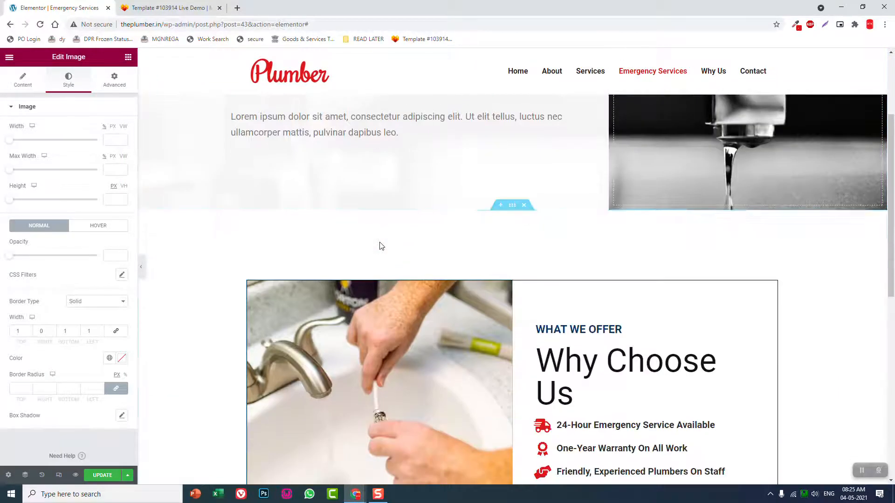
{"action": "scroll", "coordinate": [381, 246], "scroll_direction": "down", "scroll_amount": 1}
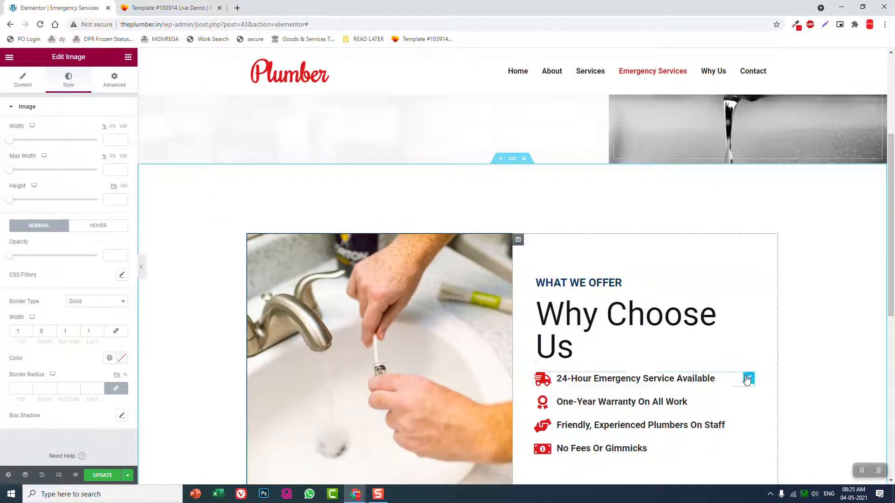
{"action": "right_click", "coordinate": [747, 379]}
{"action": "left_click", "coordinate": [769, 383]}
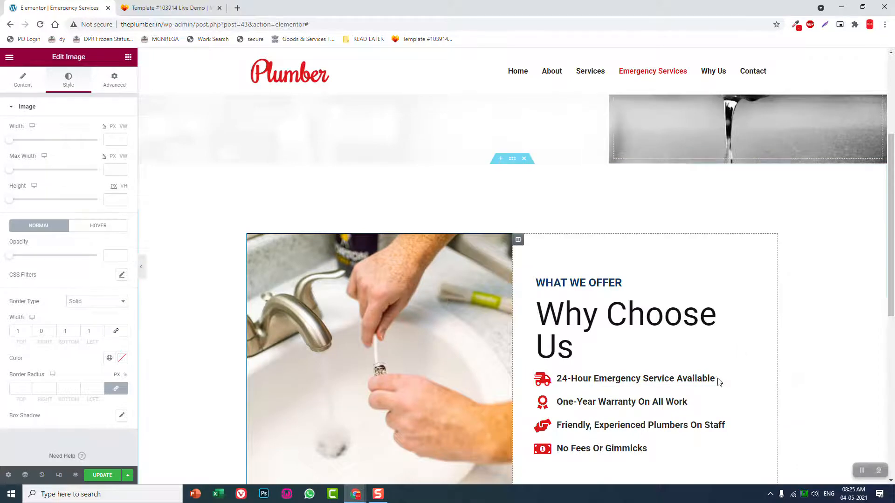
{"action": "scroll", "coordinate": [719, 382], "scroll_direction": "up", "scroll_amount": 5}
{"action": "right_click", "coordinate": [387, 219]}
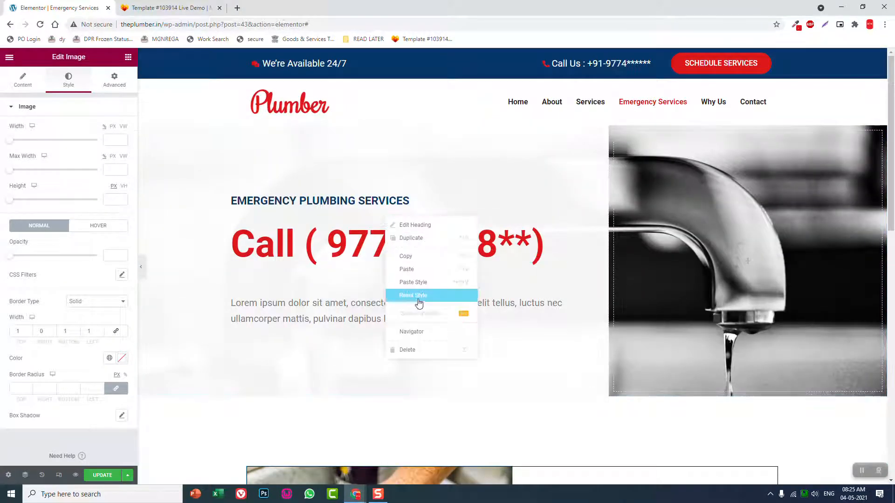
{"action": "left_click", "coordinate": [421, 270]}
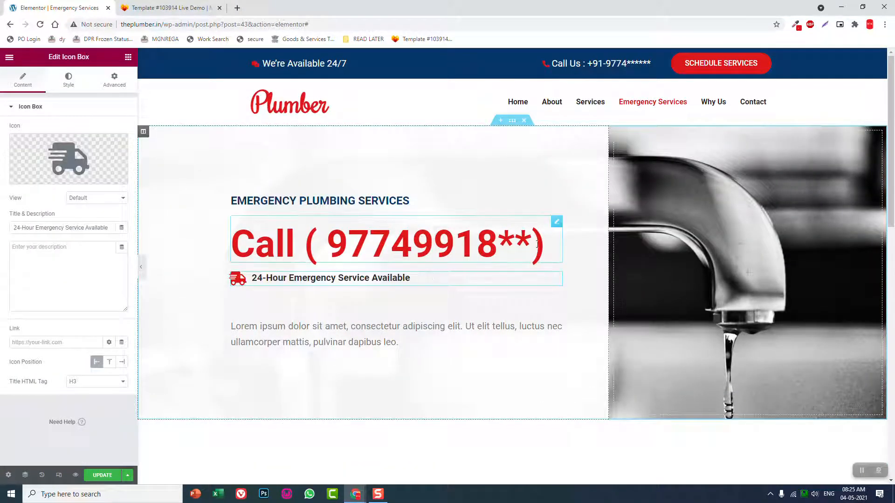
{"action": "right_click", "coordinate": [557, 223]}
{"action": "left_click", "coordinate": [576, 356]}
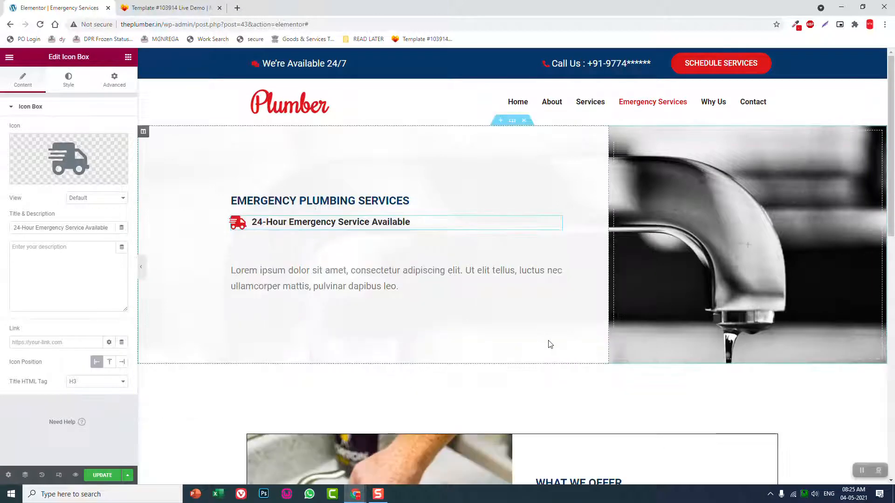
Search the icon library for "phon" and give the hero's icon box the Phone Alt handset icon
{"action": "left_click", "coordinate": [75, 161]}
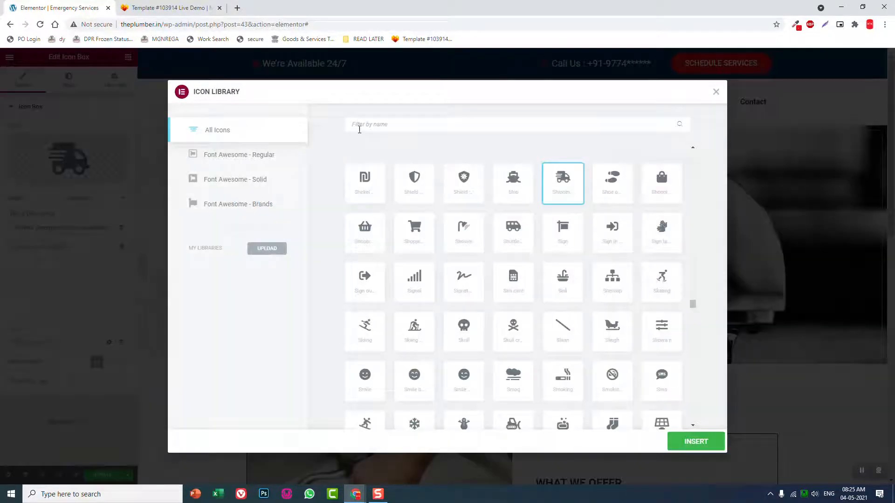
{"action": "left_click", "coordinate": [359, 128]}
{"action": "type", "text": "phon"}
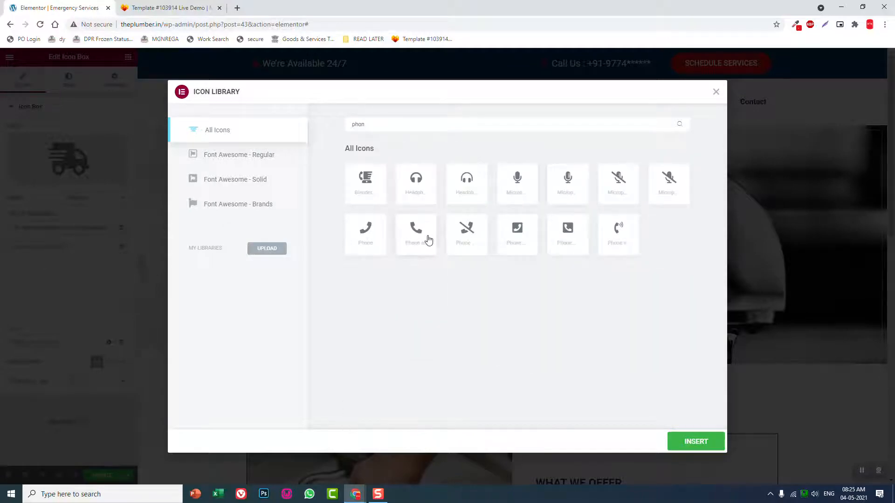
{"action": "left_click", "coordinate": [425, 237]}
{"action": "left_click", "coordinate": [698, 443]}
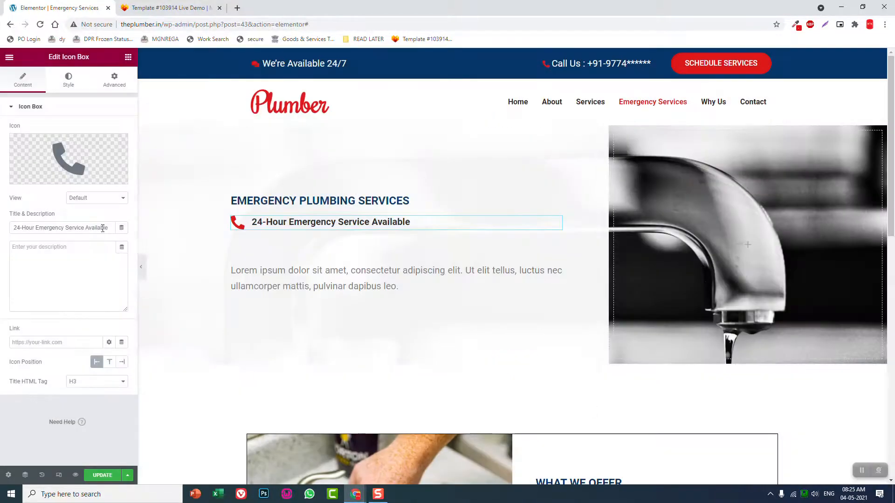
Replace the hero icon box's title with the partly masked phone number, including its country code
{"action": "left_click_drag", "start_coordinate": [112, 227], "coordinate": [1, 185]}
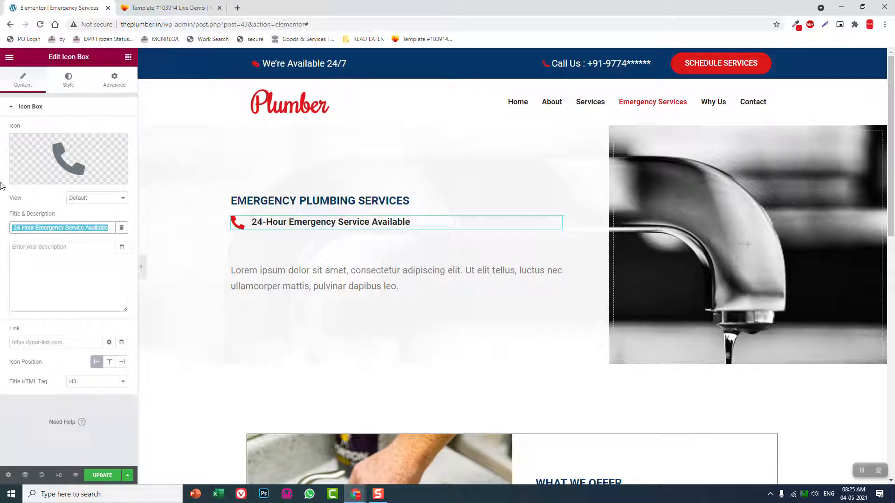
{"action": "key", "text": "BackSpace"}
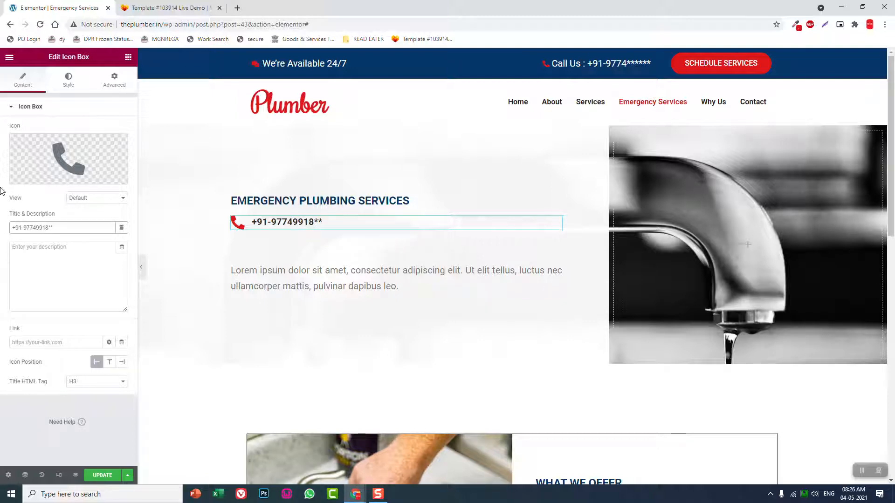
Set the size of the phone icon in the hero's icon box to 50
{"action": "left_click", "coordinate": [69, 84]}
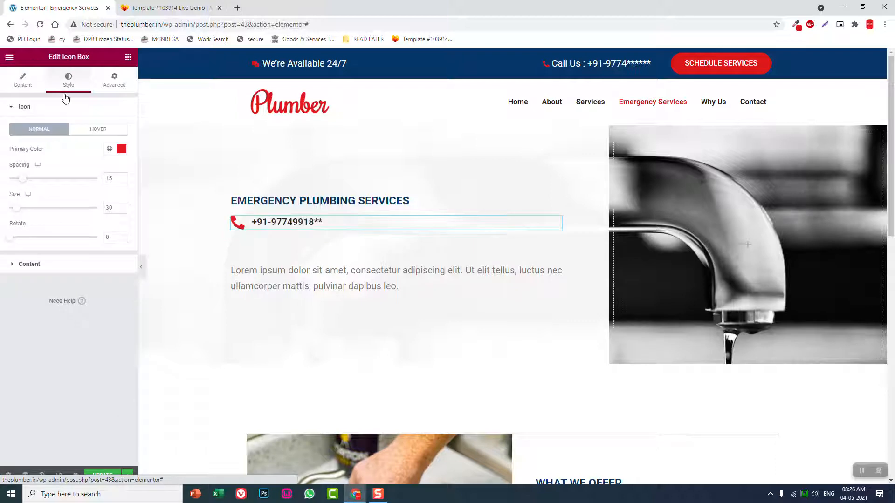
{"action": "double_click", "coordinate": [118, 206]}
{"action": "type", "text": "50"}
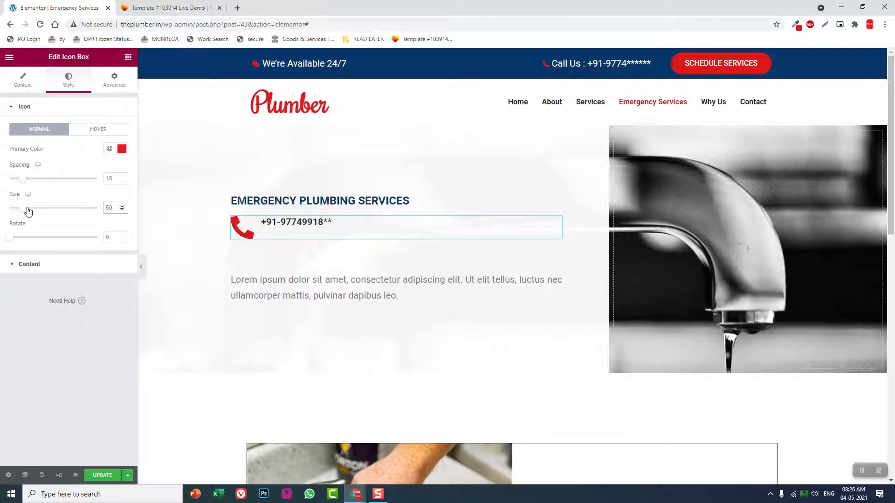
Set the title typography size of the hero's phone icon box to 80 px
{"action": "left_click", "coordinate": [37, 264]}
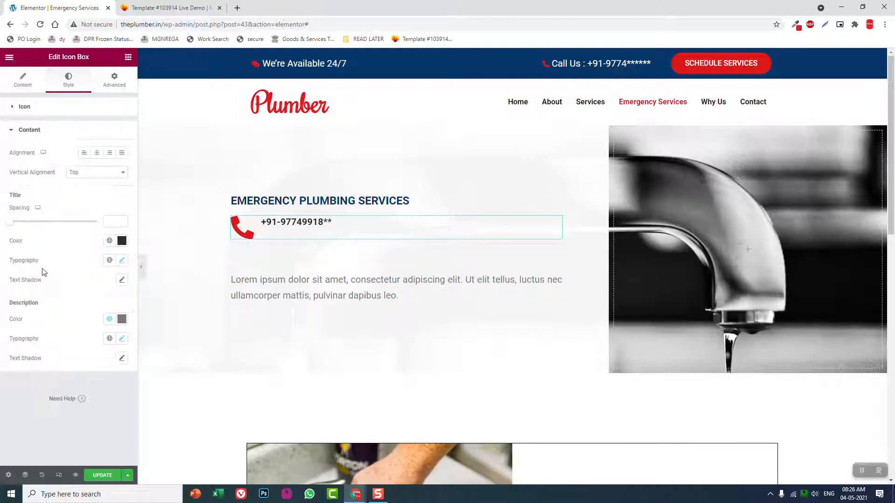
{"action": "left_click", "coordinate": [122, 260]}
{"action": "double_click", "coordinate": [101, 334]}
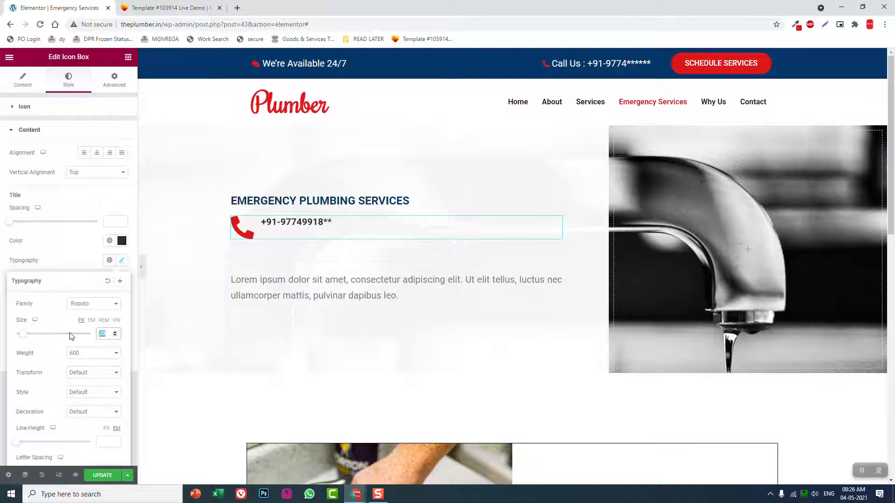
{"action": "type", "text": "80"}
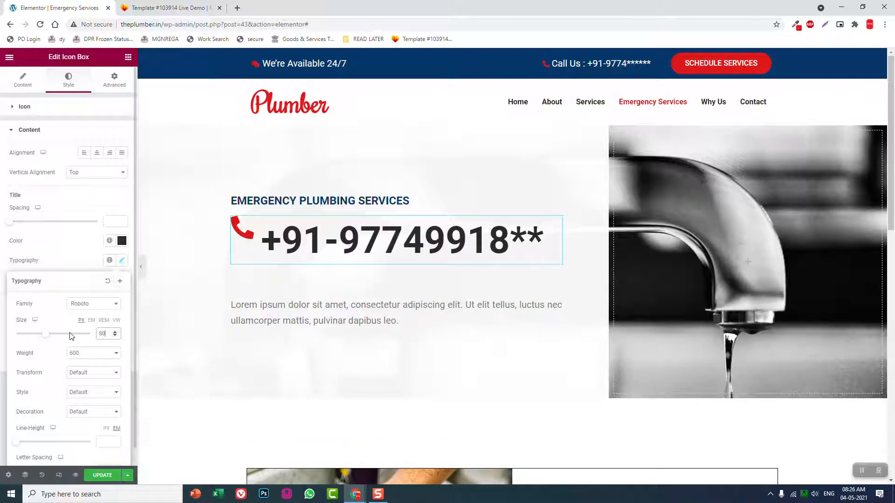
{"action": "left_click", "coordinate": [73, 245]}
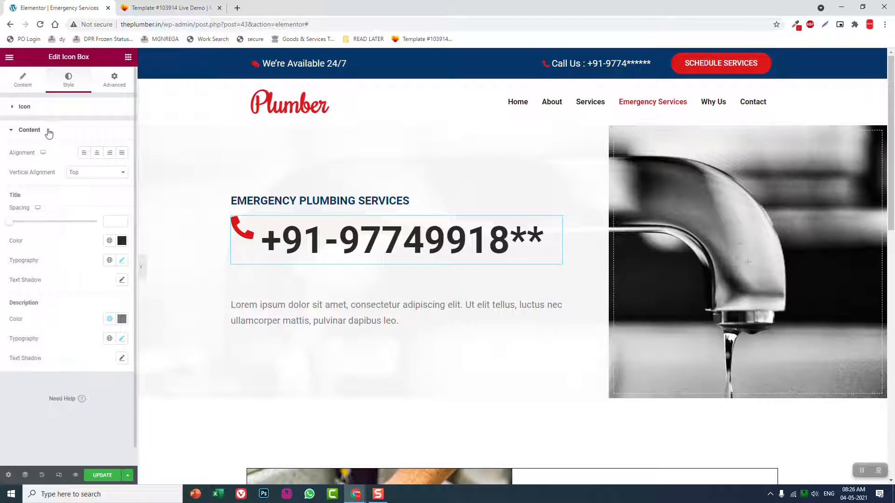
Set the spacing of the phone icon in the hero's icon box to 20
{"action": "left_click", "coordinate": [49, 111]}
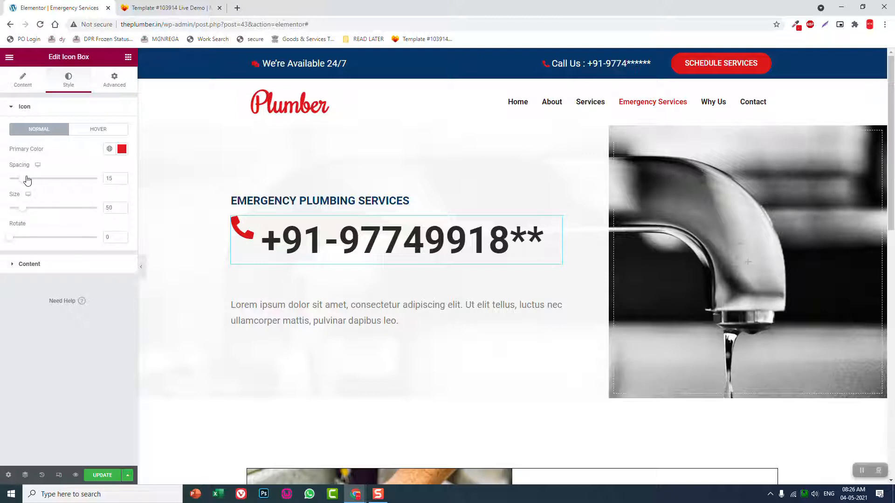
{"action": "left_click_drag", "start_coordinate": [23, 180], "coordinate": [30, 180]}
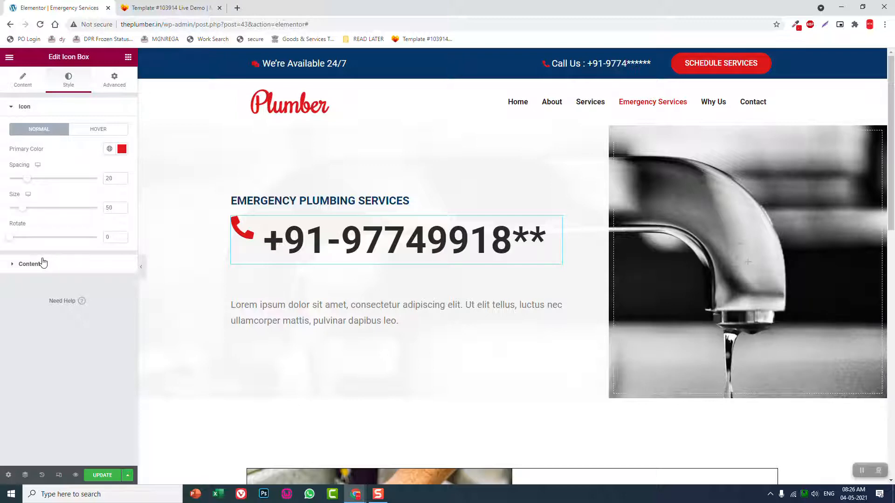
{"action": "left_click", "coordinate": [27, 86]}
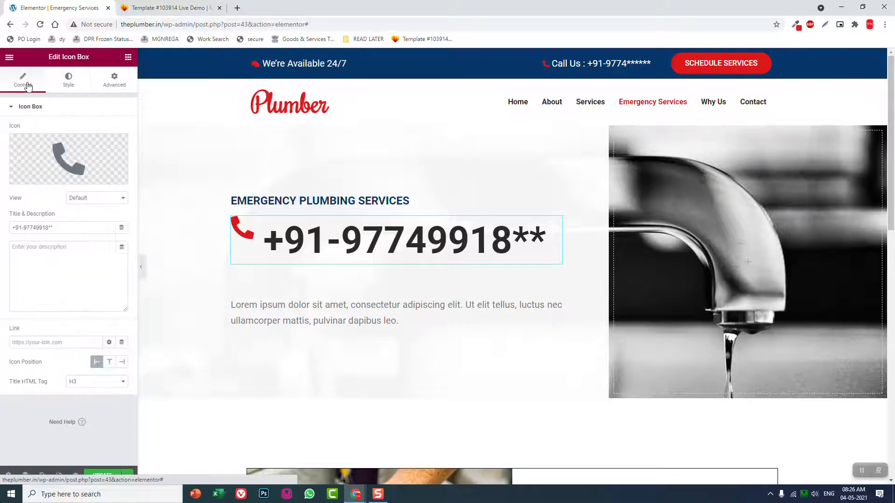
{"action": "left_click", "coordinate": [66, 83]}
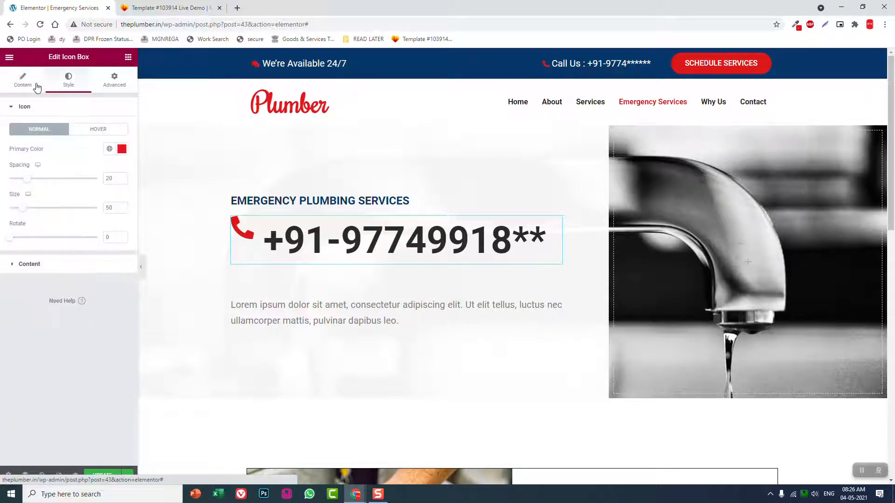
{"action": "left_click", "coordinate": [37, 87]}
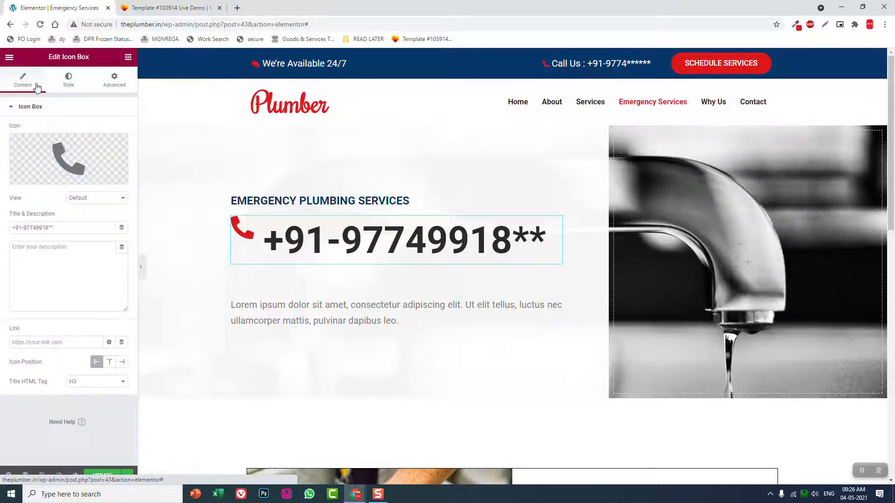
{"action": "left_click", "coordinate": [67, 86]}
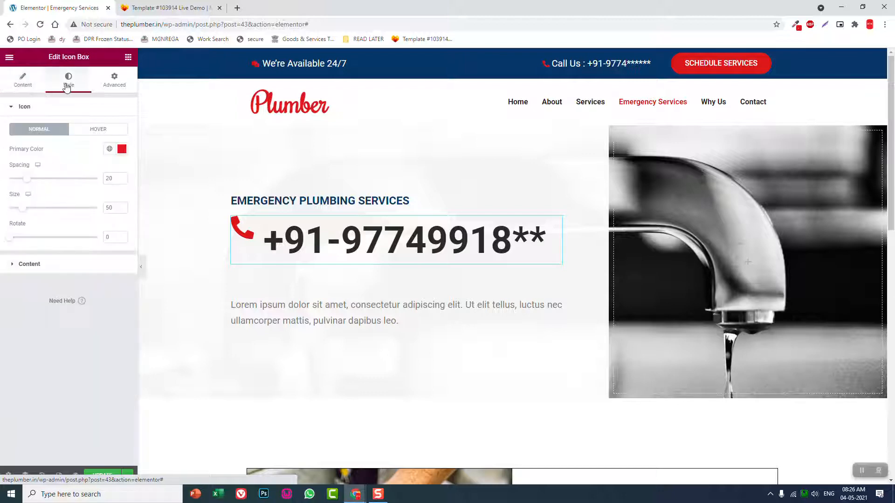
Set the title spacing of the hero's phone icon box to 0
{"action": "left_click", "coordinate": [28, 264]}
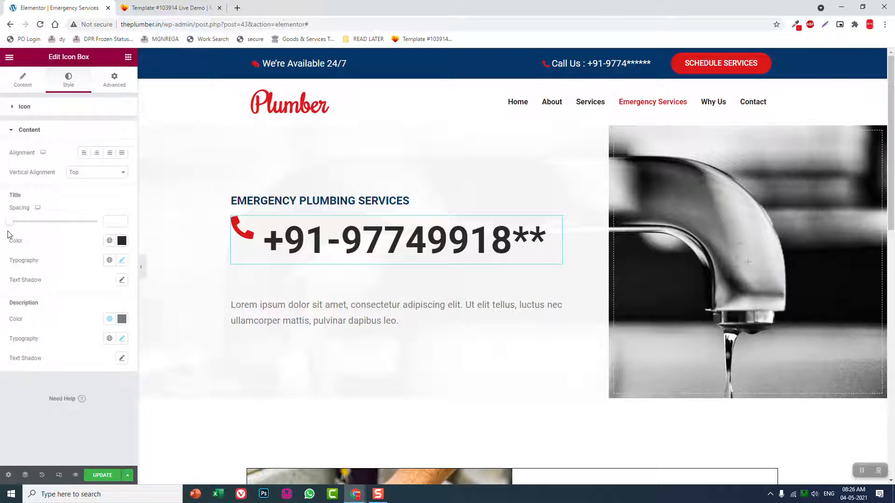
{"action": "mouse_move", "coordinate": [9, 222]}
{"action": "left_mouse_down"}
{"action": "mouse_move", "coordinate": [24, 225]}
{"action": "mouse_move", "coordinate": [10, 227]}
{"action": "left_mouse_up"}
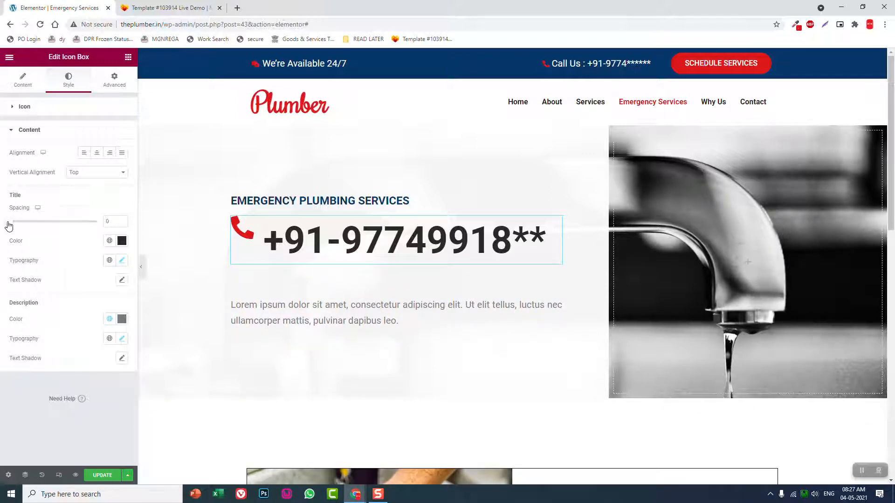
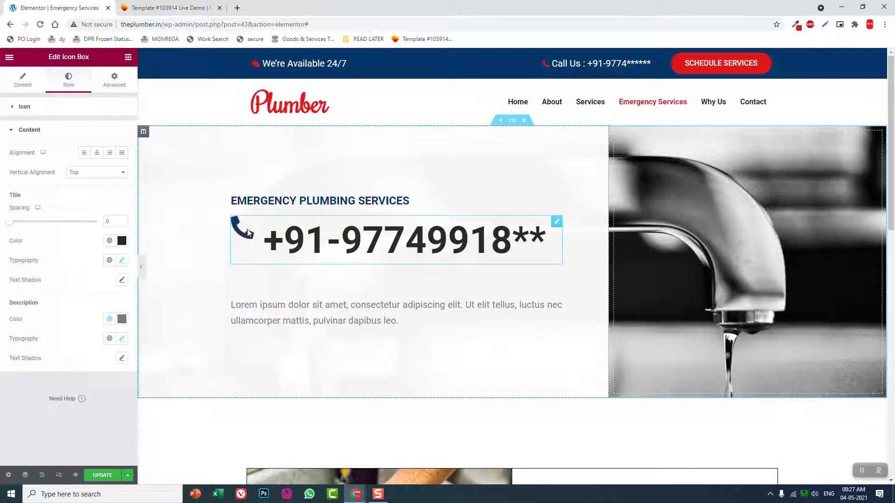
Set the vertical alignment of the hero's phone icon box to Middle and give its title the icon's red primary color
{"action": "left_click", "coordinate": [96, 173]}
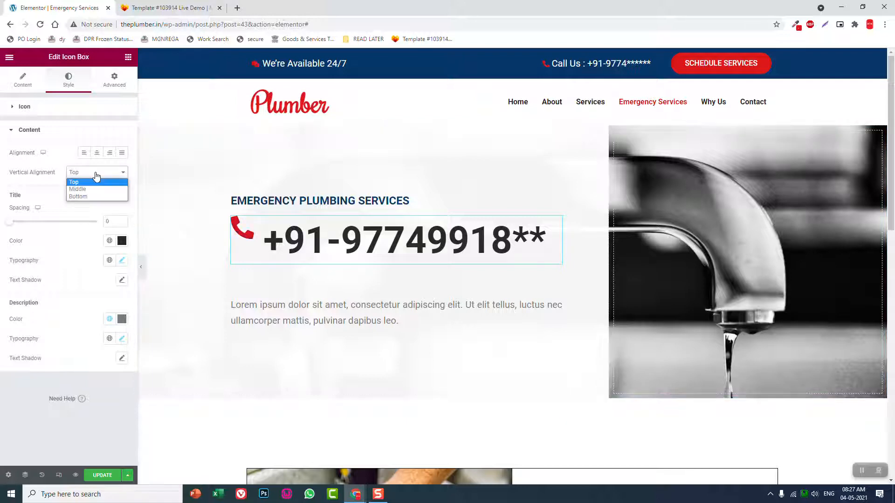
{"action": "left_click", "coordinate": [95, 190]}
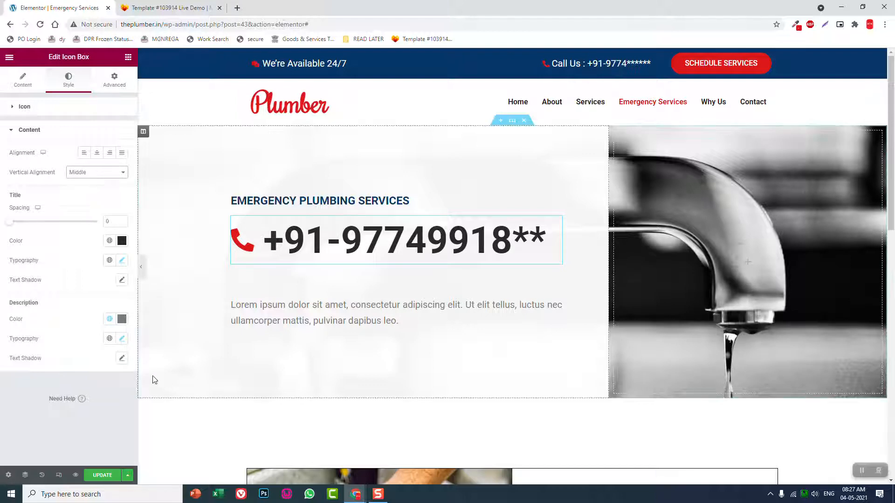
{"action": "left_click", "coordinate": [74, 112]}
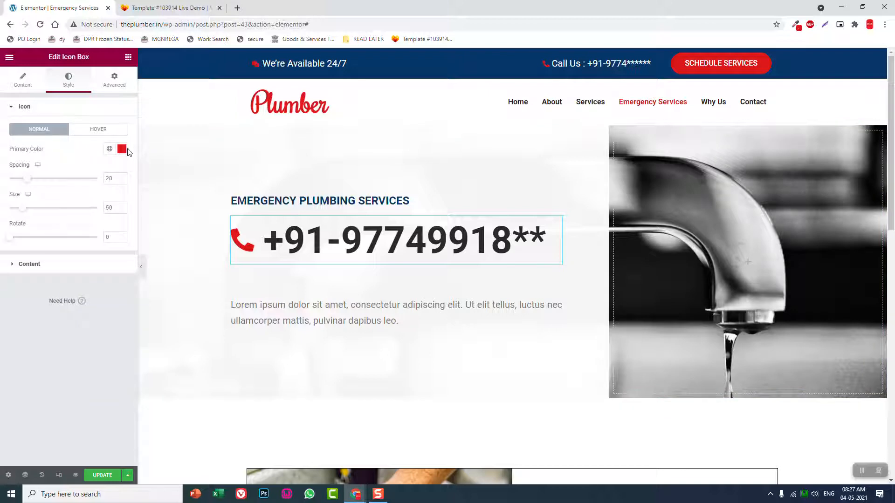
{"action": "left_click", "coordinate": [122, 149]}
{"action": "key", "text": "ctrl+c"}
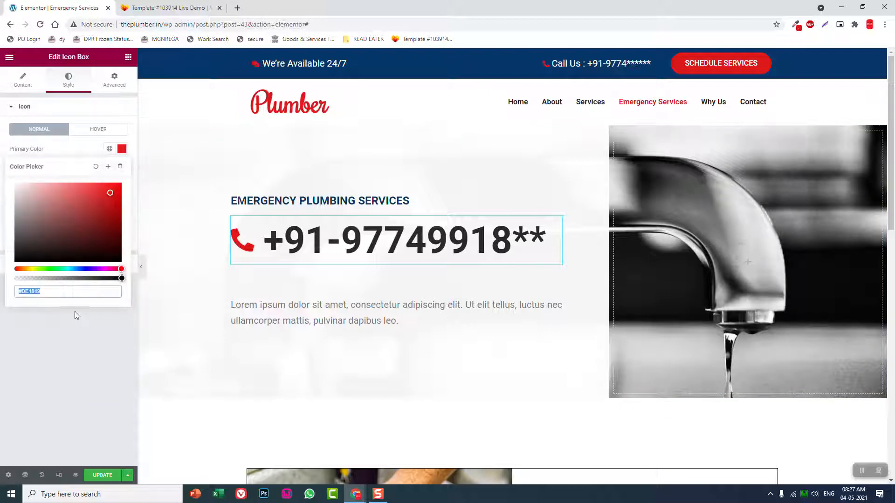
{"action": "left_click", "coordinate": [40, 351]}
{"action": "left_click", "coordinate": [89, 264]}
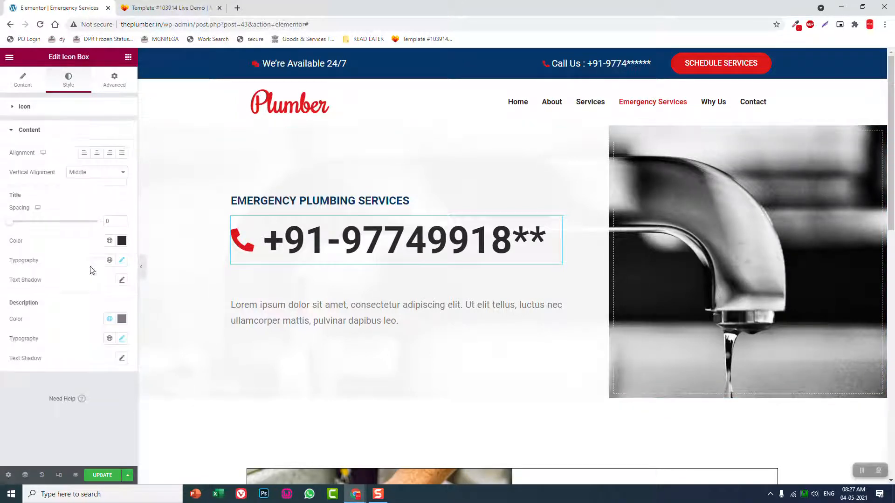
{"action": "left_click", "coordinate": [121, 242]}
{"action": "key", "text": "ctrl+v"}
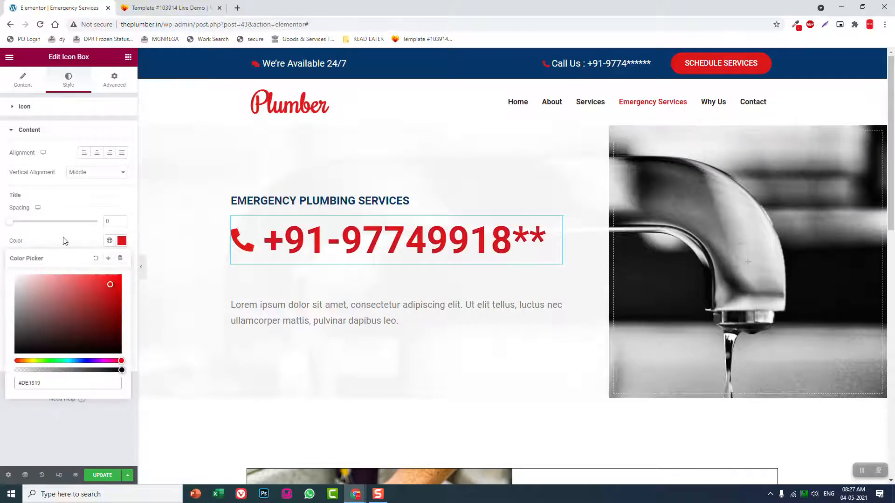
{"action": "left_click", "coordinate": [63, 239]}
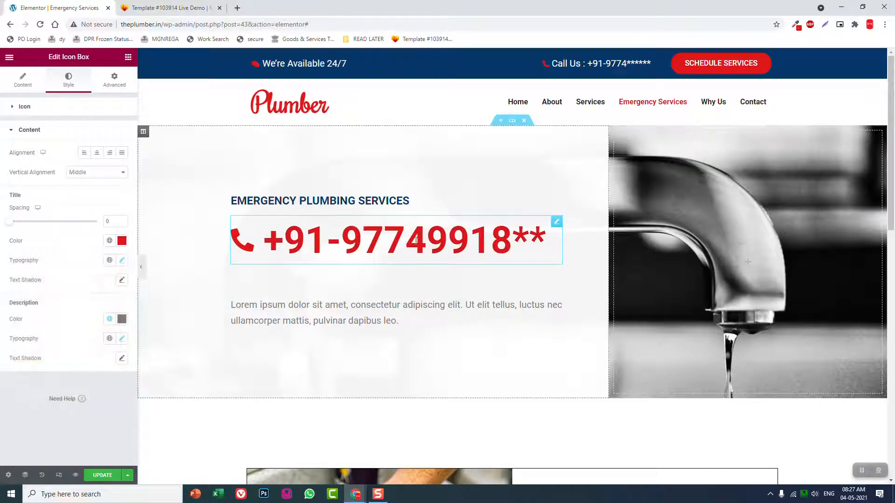
{"action": "left_click", "coordinate": [141, 266]}
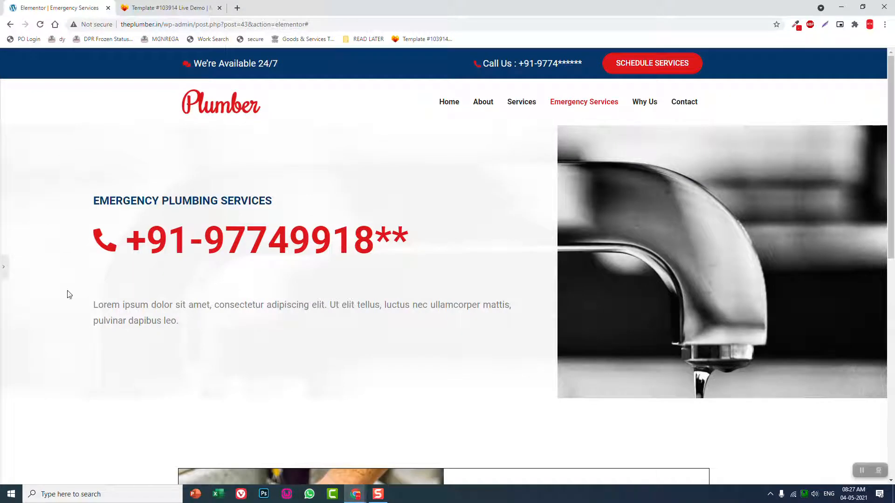
{"action": "left_click", "coordinate": [3, 266]}
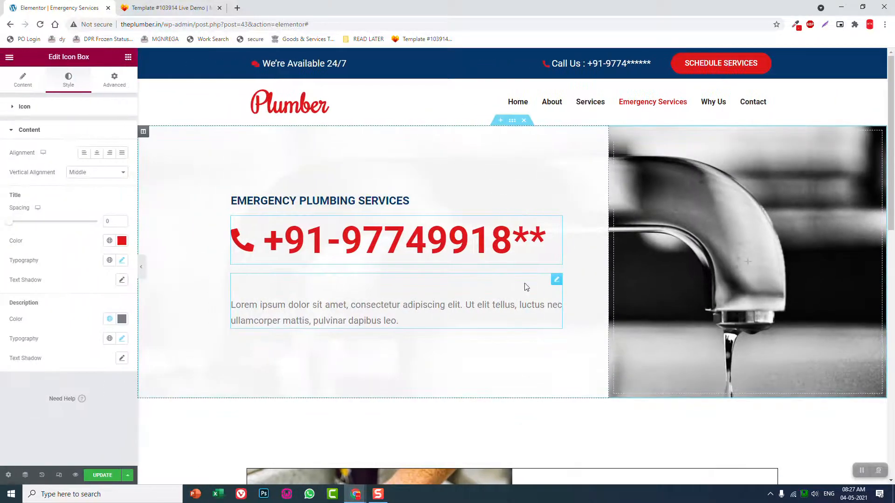
Set the top margin of the hero's Lorem ipsum paragraph to 20 px
{"action": "left_click", "coordinate": [556, 280]}
{"action": "left_click", "coordinate": [106, 87]}
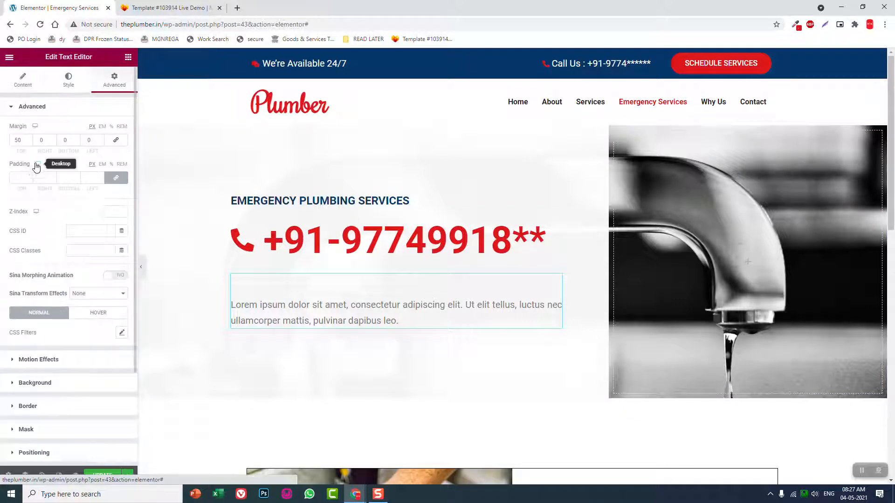
{"action": "left_click_drag", "start_coordinate": [25, 140], "coordinate": [2, 141]}
{"action": "type", "text": "20"}
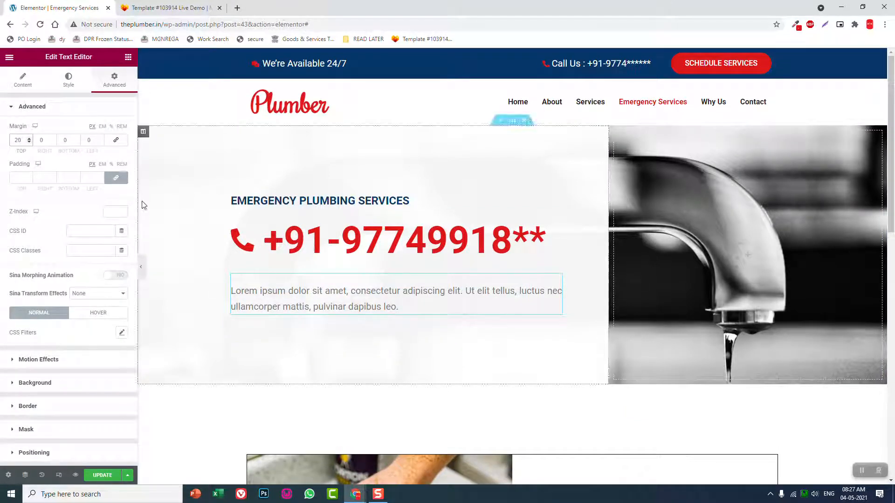
{"action": "left_click", "coordinate": [140, 267]}
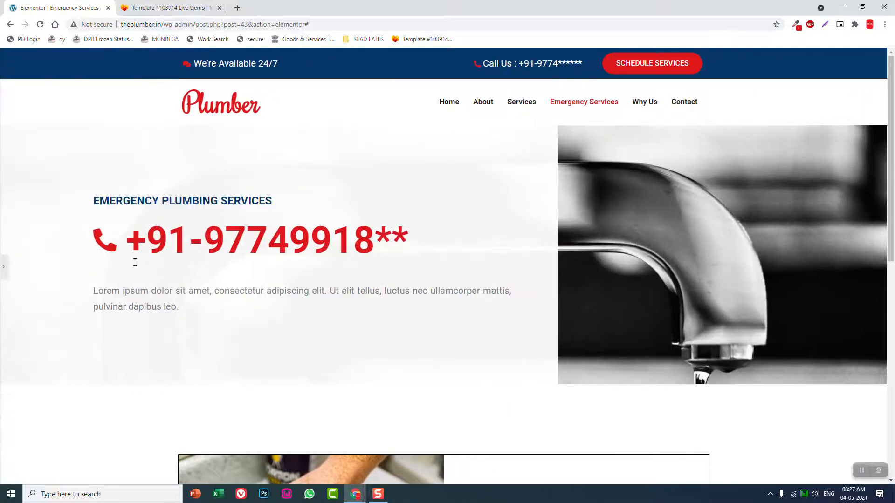
{"action": "scroll", "coordinate": [221, 242], "scroll_direction": "down", "scroll_amount": 3}
{"action": "scroll", "coordinate": [32, 249], "scroll_direction": "up", "scroll_amount": 3}
{"action": "left_click", "coordinate": [3, 268]}
Set the border color of the Why Choose Us text column to the red copied from the phone icon
{"action": "scroll", "coordinate": [537, 226], "scroll_direction": "down", "scroll_amount": 5}
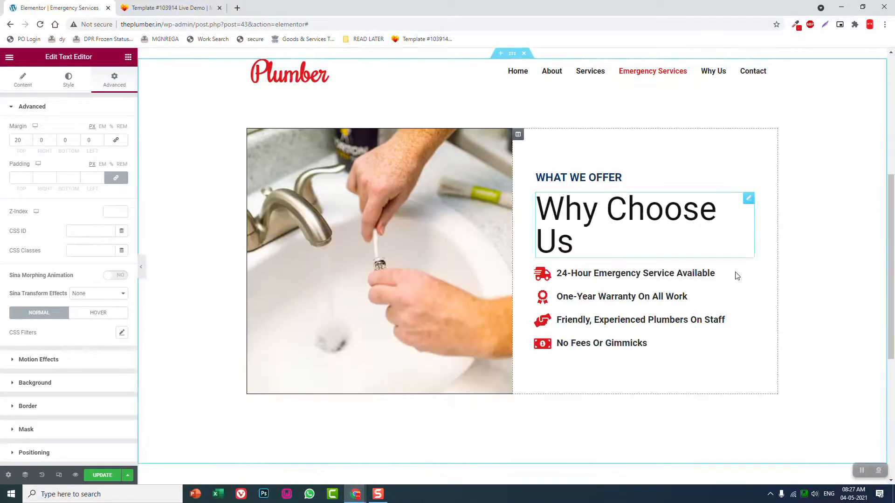
{"action": "left_click", "coordinate": [140, 267]}
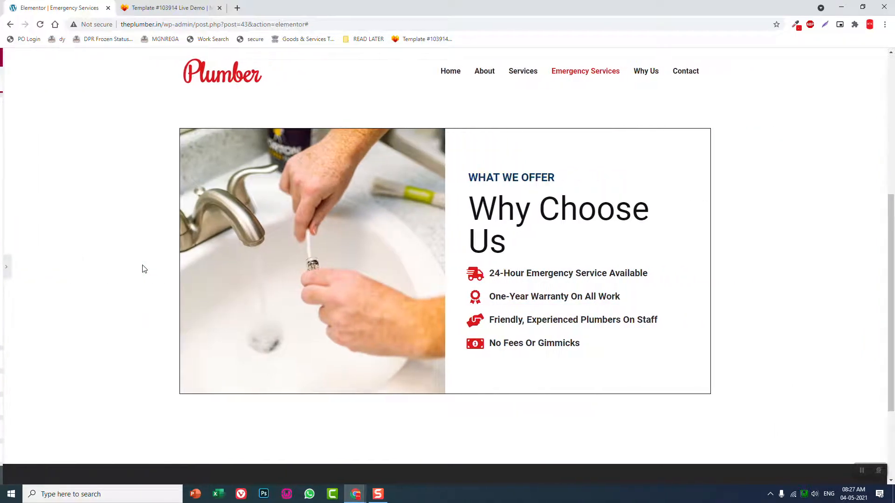
{"action": "scroll", "coordinate": [143, 268], "scroll_direction": "down", "scroll_amount": 2}
{"action": "scroll", "coordinate": [142, 267], "scroll_direction": "up", "scroll_amount": 2}
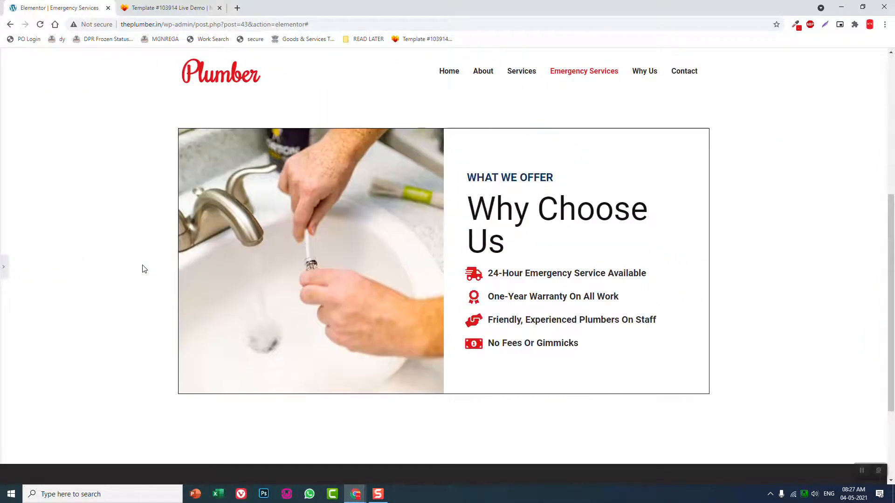
{"action": "left_click", "coordinate": [3, 268]}
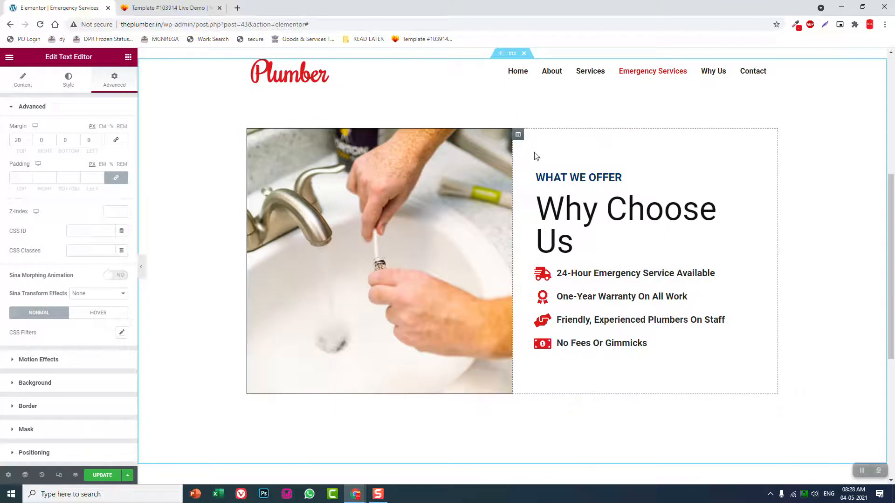
{"action": "left_click", "coordinate": [517, 134]}
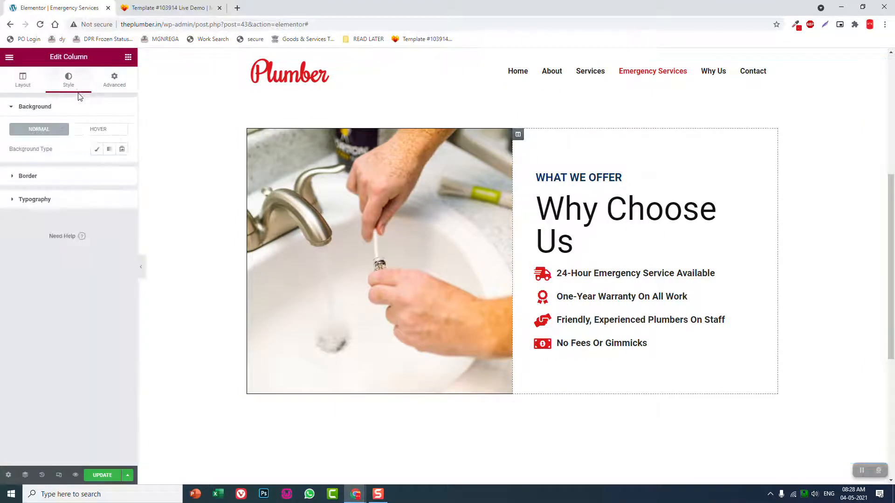
{"action": "left_click", "coordinate": [93, 186]}
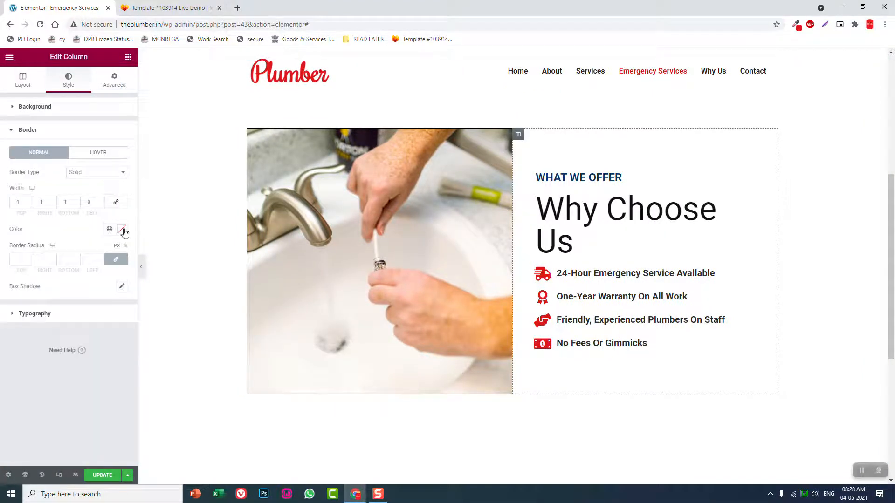
{"action": "left_click", "coordinate": [122, 229]}
{"action": "key", "text": "ctrl+v"}
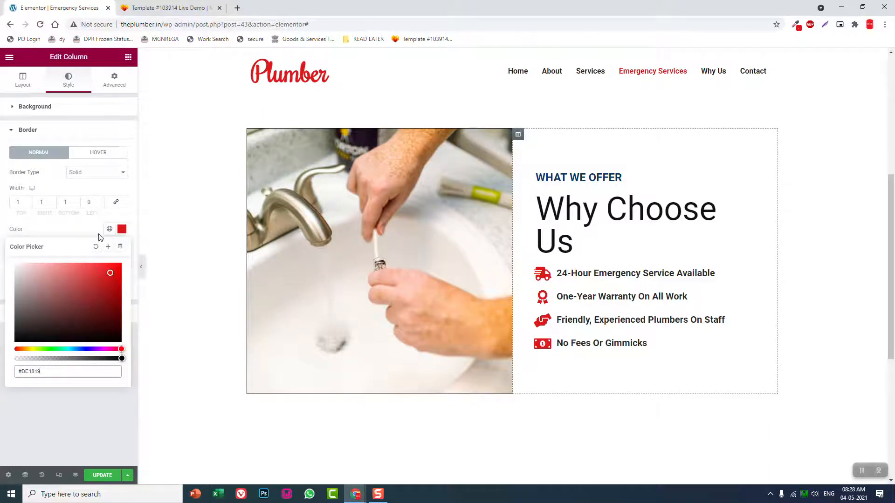
{"action": "left_click", "coordinate": [72, 231]}
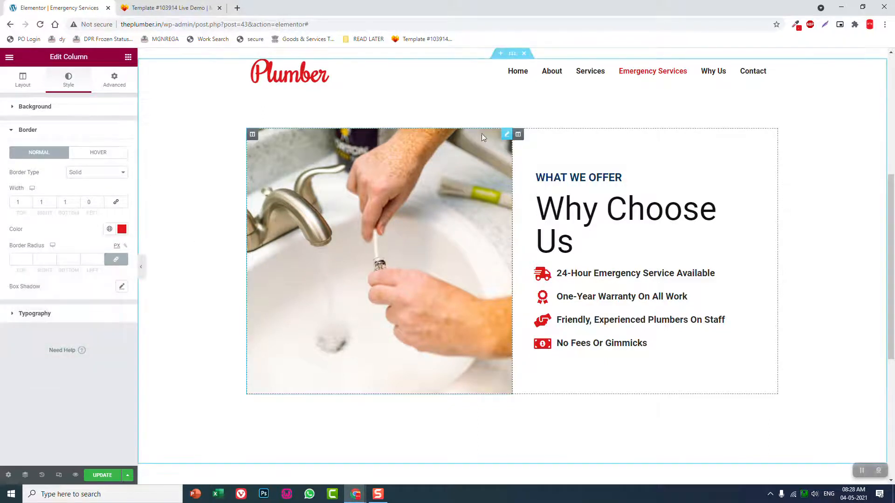
Set the border color of the sink image beside the Why Choose Us column to the same copied red
{"action": "left_click", "coordinate": [507, 136]}
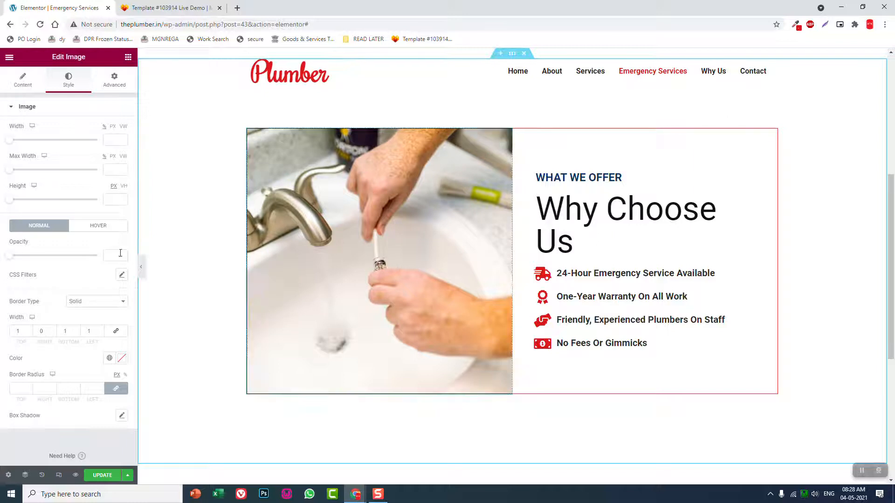
{"action": "left_click", "coordinate": [121, 358]}
{"action": "left_click", "coordinate": [76, 363]}
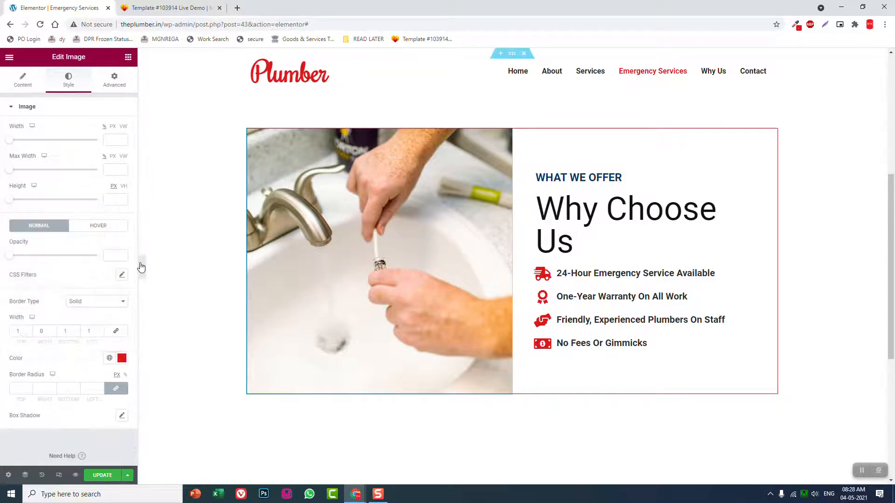
{"action": "left_click", "coordinate": [141, 267]}
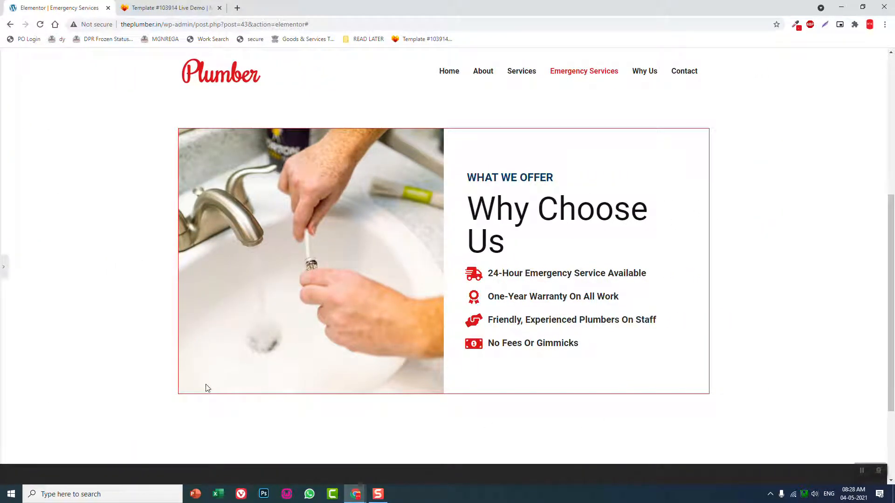
{"action": "scroll", "coordinate": [207, 387], "scroll_direction": "down", "scroll_amount": 1}
{"action": "scroll", "coordinate": [207, 388], "scroll_direction": "up", "scroll_amount": 1}
{"action": "left_click", "coordinate": [3, 267]}
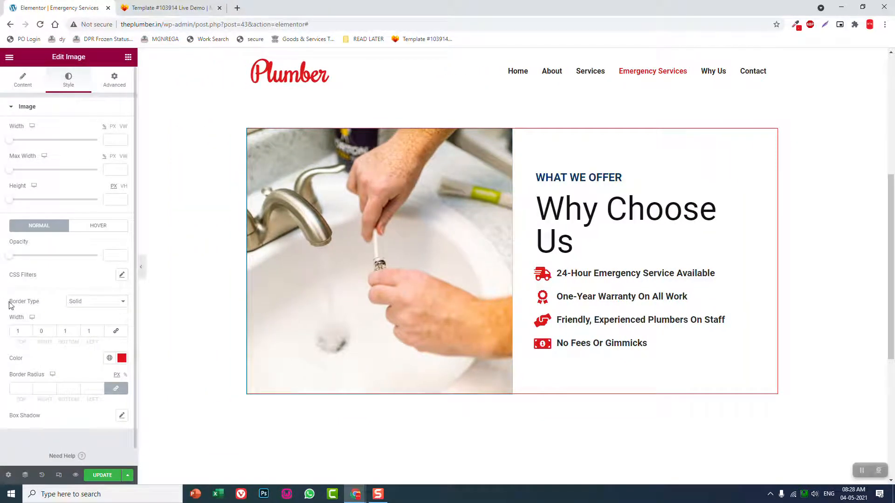
Unlink the sink image's border radius values and set them to 15 top, 0 right, 0 bottom and 15 left
{"action": "left_click", "coordinate": [116, 393]}
{"action": "left_click_drag", "start_coordinate": [23, 389], "coordinate": [2, 397]}
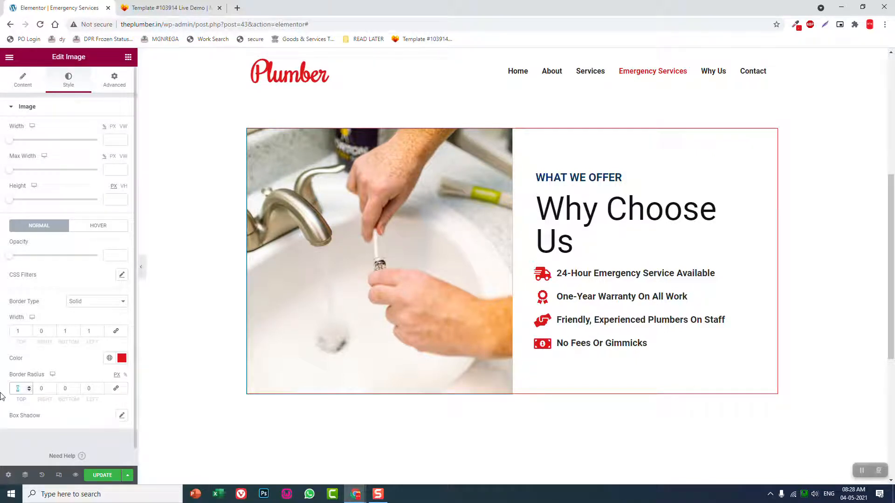
{"action": "left_click_drag", "start_coordinate": [46, 389], "coordinate": [2, 399]}
{"action": "type", "text": "15"}
{"action": "left_click_drag", "start_coordinate": [45, 389], "coordinate": [14, 391]}
{"action": "type", "text": "0"}
{"action": "left_click", "coordinate": [17, 390]}
{"action": "type", "text": "15"}
{"action": "left_click_drag", "start_coordinate": [96, 391], "coordinate": [53, 390]}
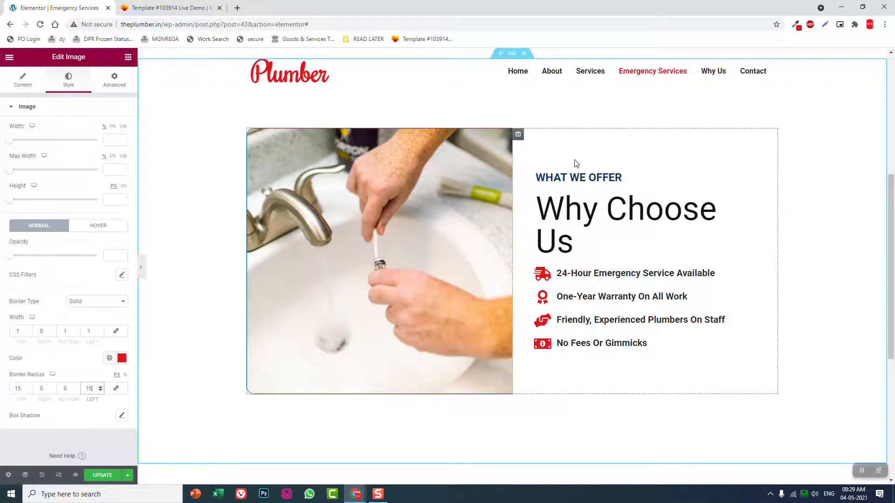
Unlink the Why Choose Us column's border radius values and set right and bottom to 15, keeping top and left at 0
{"action": "left_click", "coordinate": [521, 136]}
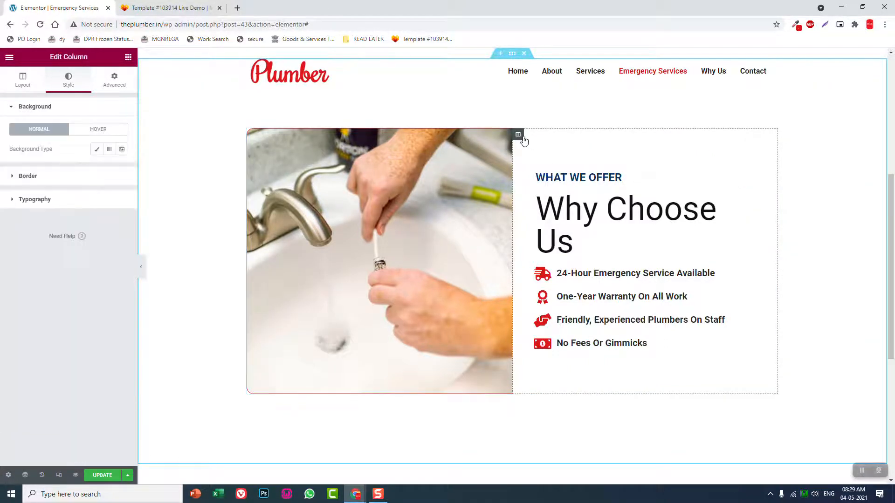
{"action": "left_click", "coordinate": [72, 181]}
{"action": "left_click", "coordinate": [116, 259]}
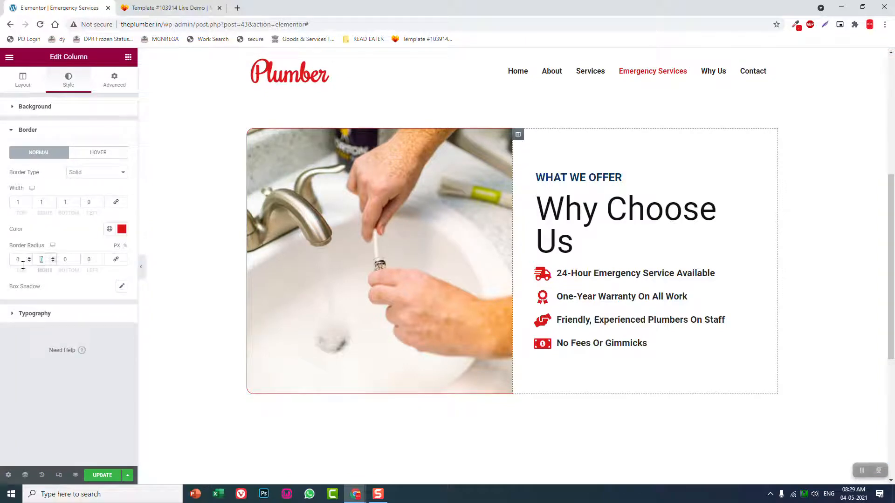
{"action": "left_click", "coordinate": [66, 260]}
{"action": "type", "text": "15"}
{"action": "left_click", "coordinate": [143, 269]}
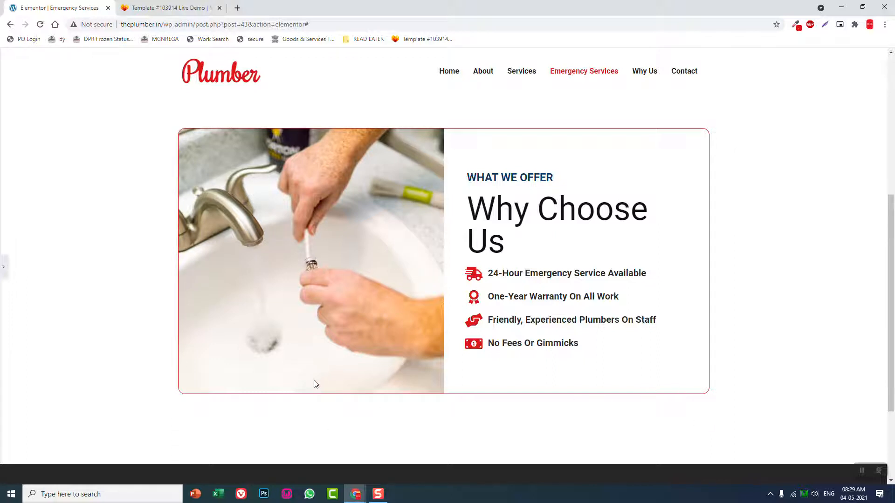
{"action": "scroll", "coordinate": [315, 380], "scroll_direction": "down", "scroll_amount": 1}
{"action": "scroll", "coordinate": [314, 380], "scroll_direction": "up", "scroll_amount": 3}
{"action": "scroll", "coordinate": [315, 383], "scroll_direction": "down", "scroll_amount": 2}
{"action": "left_click", "coordinate": [2, 268]}
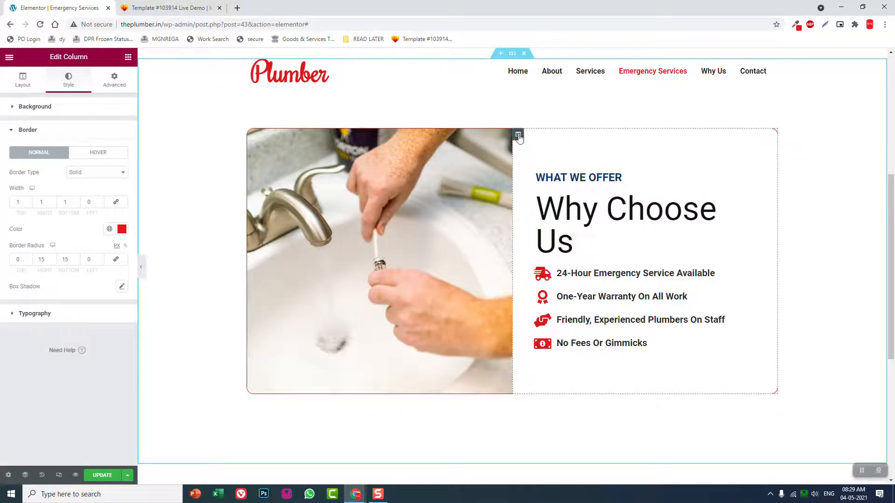
Set the right padding of the Why Choose Us column to 0, leaving the other sides at 50 px
{"action": "left_click", "coordinate": [114, 80]}
{"action": "left_click", "coordinate": [117, 180]}
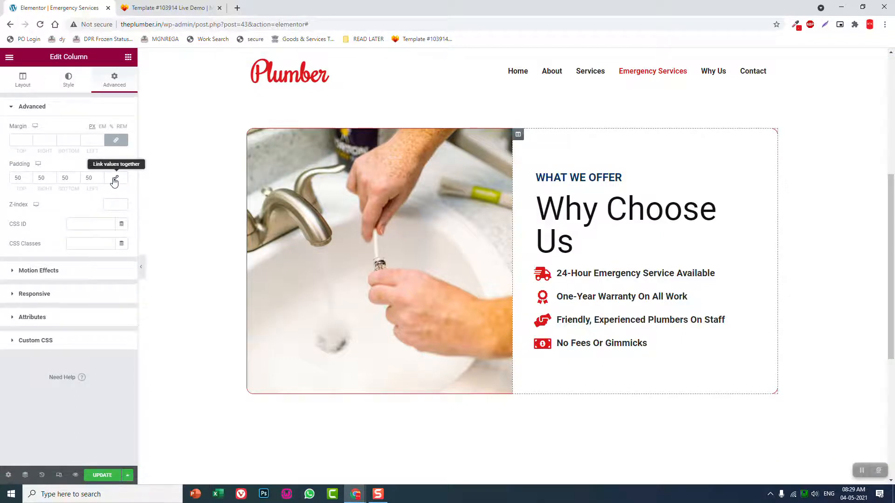
{"action": "double_click", "coordinate": [48, 179]}
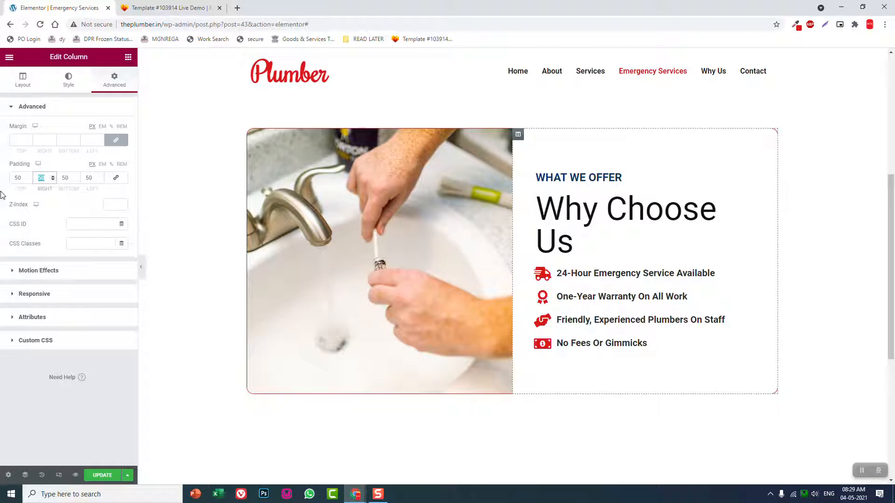
{"action": "type", "text": "0"}
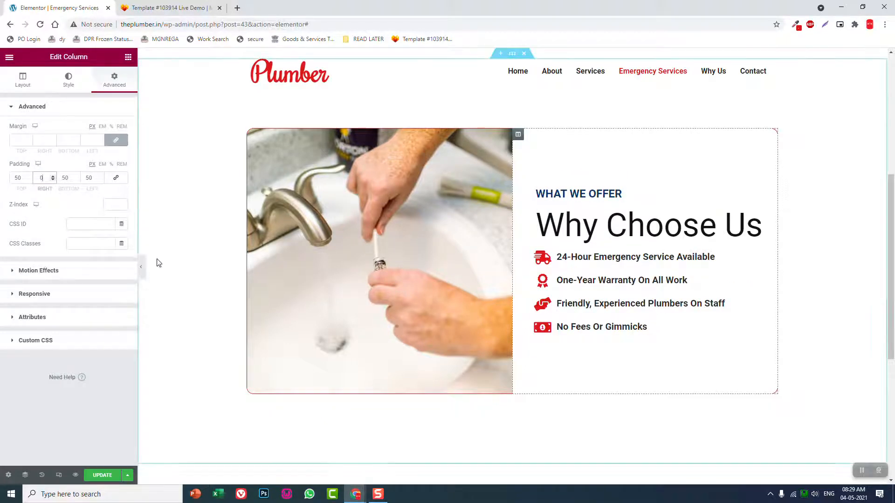
{"action": "left_click", "coordinate": [140, 266]}
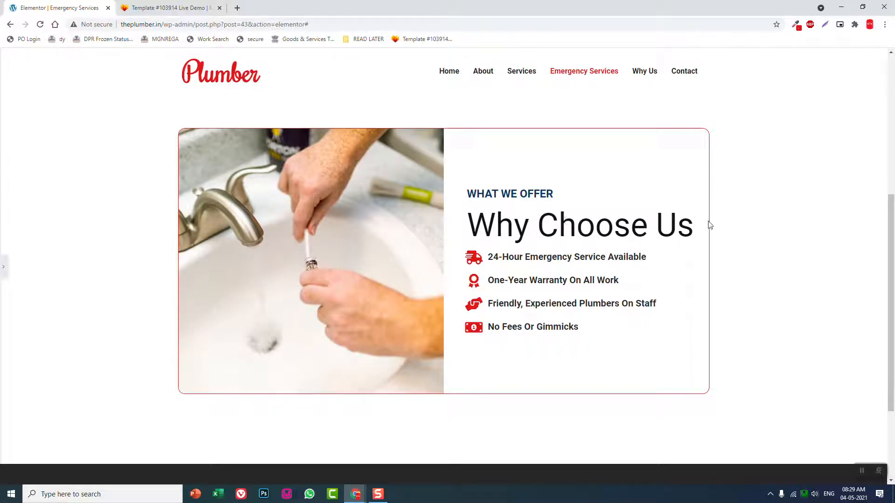
{"action": "left_click", "coordinate": [3, 264]}
Set the line height of the Why Choose Us heading to 1.7 em
{"action": "left_click", "coordinate": [623, 224]}
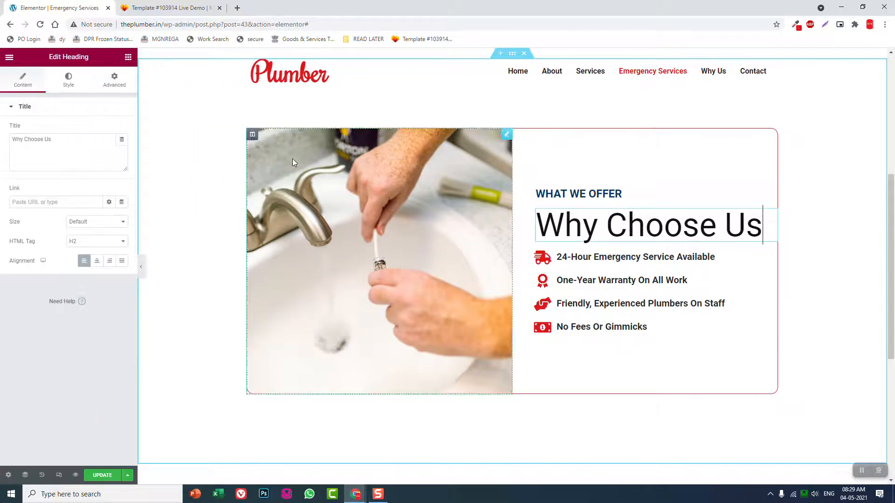
{"action": "left_click", "coordinate": [69, 80]}
{"action": "left_click", "coordinate": [120, 149]}
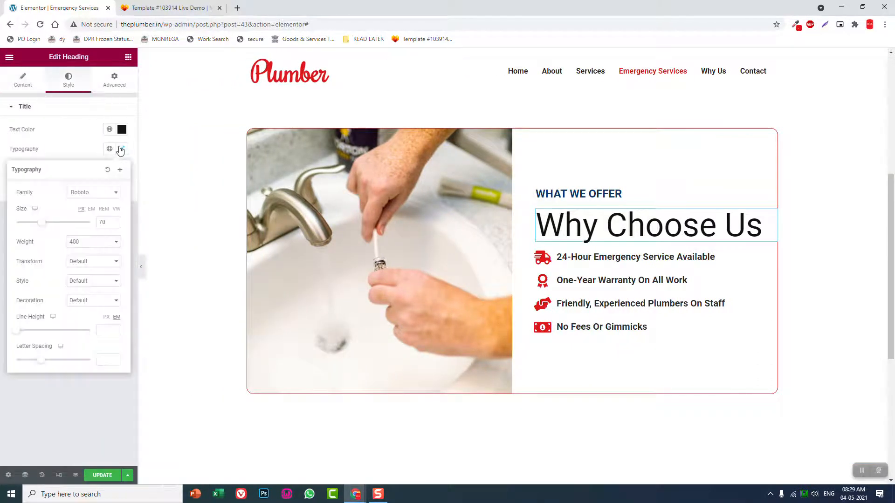
{"action": "left_click_drag", "start_coordinate": [19, 334], "coordinate": [28, 332]}
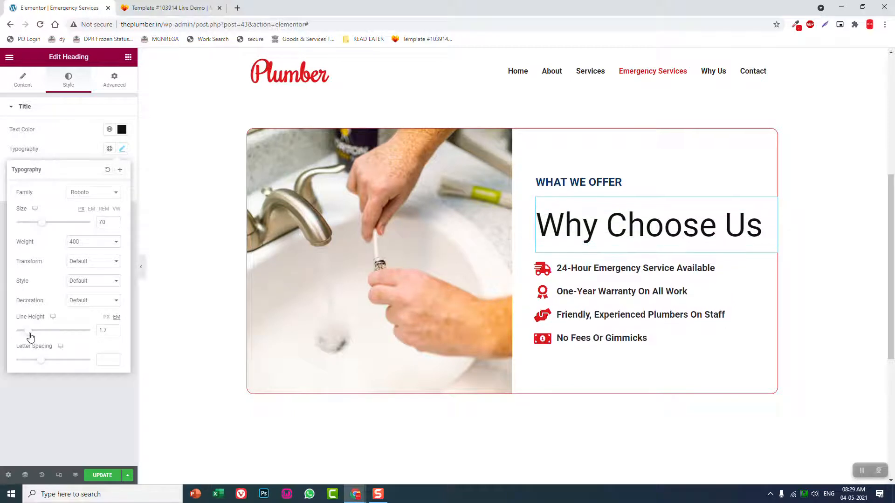
{"action": "left_click", "coordinate": [140, 267]}
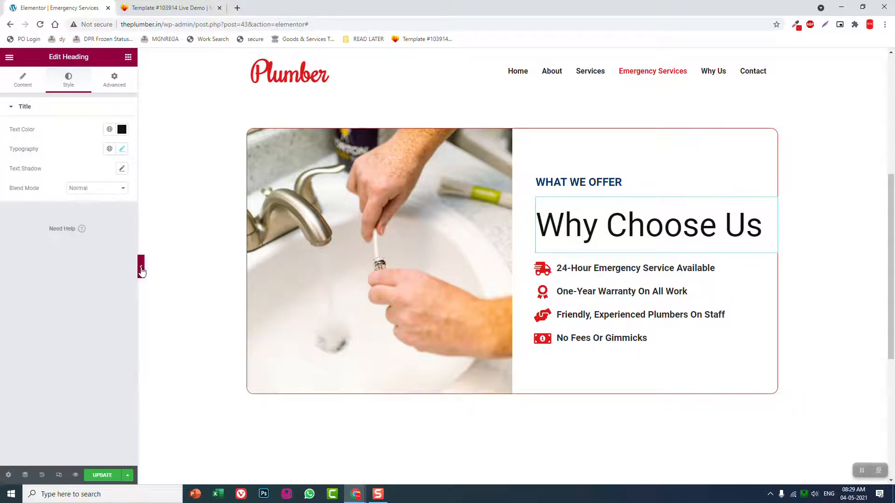
{"action": "left_click", "coordinate": [140, 268]}
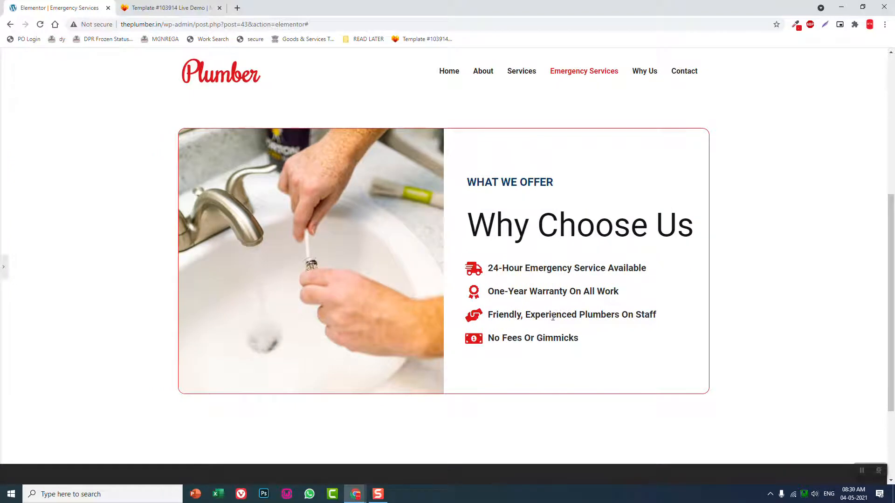
Check the reference template's emergency services list and add a three-column section below the Why Choose Us section
{"action": "left_click", "coordinate": [168, 8]}
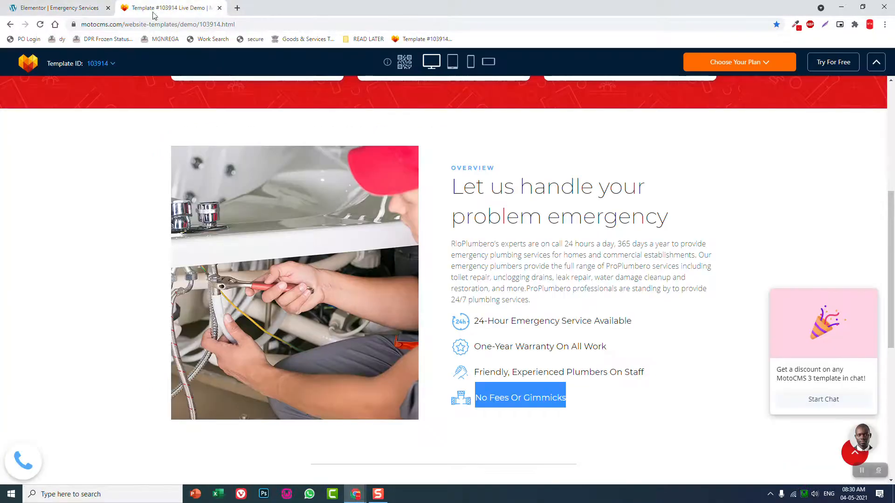
{"action": "scroll", "coordinate": [431, 282], "scroll_direction": "down", "scroll_amount": 5}
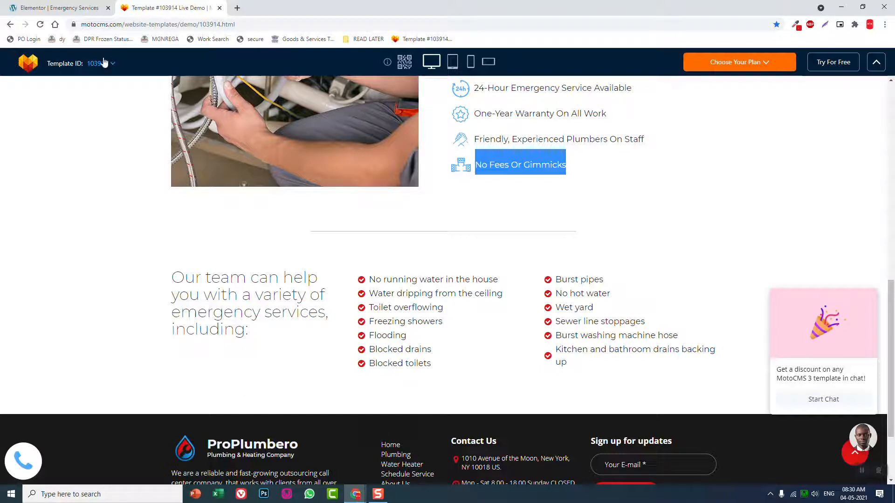
{"action": "left_click", "coordinate": [70, 7]}
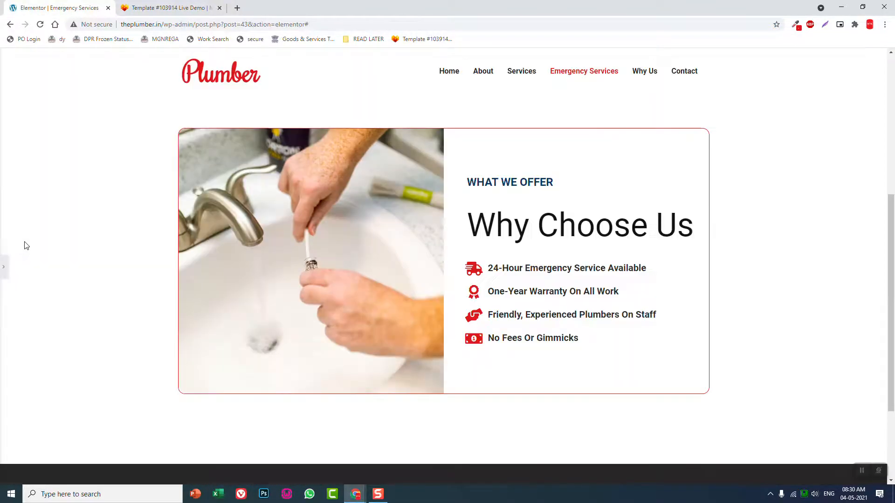
{"action": "left_click", "coordinate": [3, 269]}
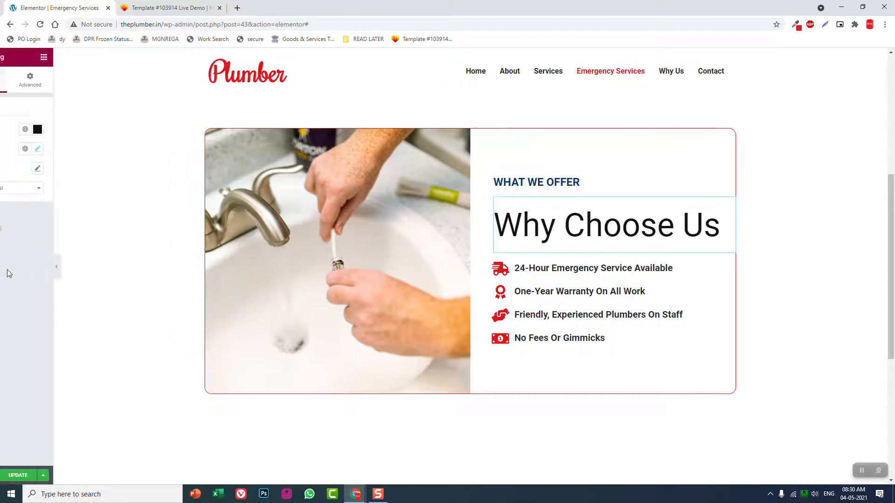
{"action": "scroll", "coordinate": [464, 214], "scroll_direction": "down", "scroll_amount": 2}
{"action": "scroll", "coordinate": [465, 217], "scroll_direction": "up", "scroll_amount": 3}
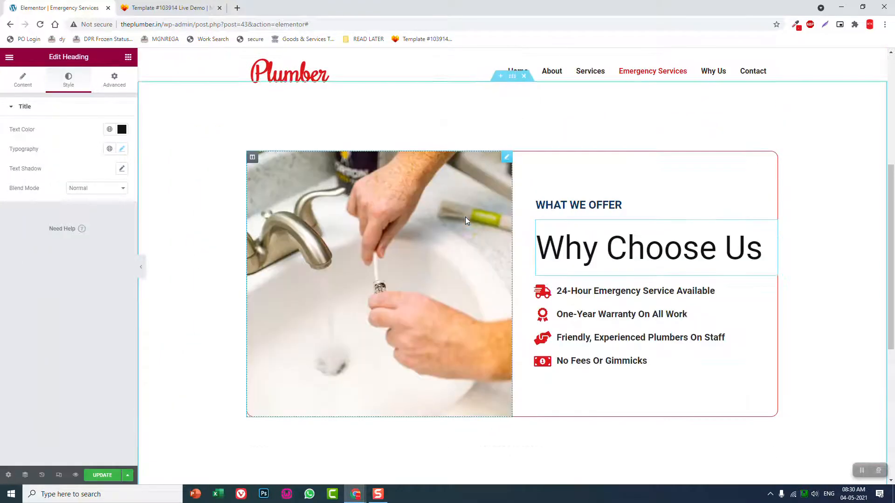
{"action": "scroll", "coordinate": [465, 217], "scroll_direction": "up", "scroll_amount": 3}
{"action": "scroll", "coordinate": [466, 219], "scroll_direction": "down", "scroll_amount": 7}
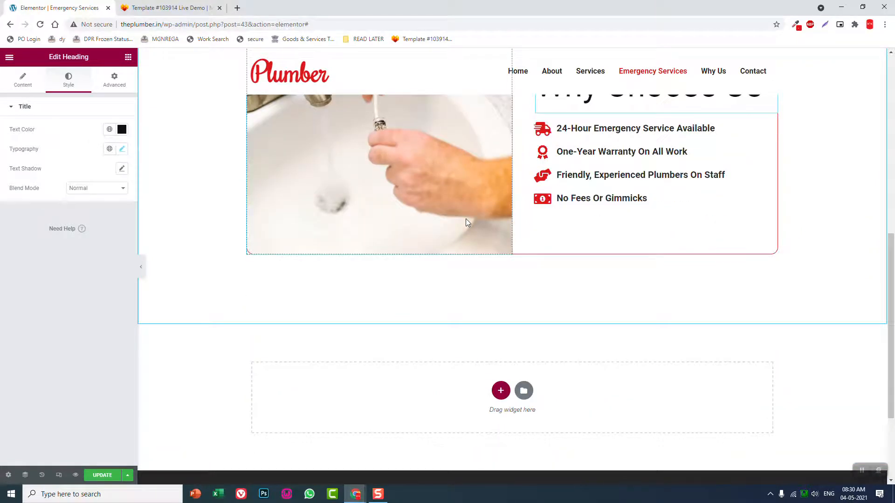
{"action": "scroll", "coordinate": [466, 219], "scroll_direction": "up", "scroll_amount": 1}
{"action": "scroll", "coordinate": [508, 343], "scroll_direction": "down", "scroll_amount": 2}
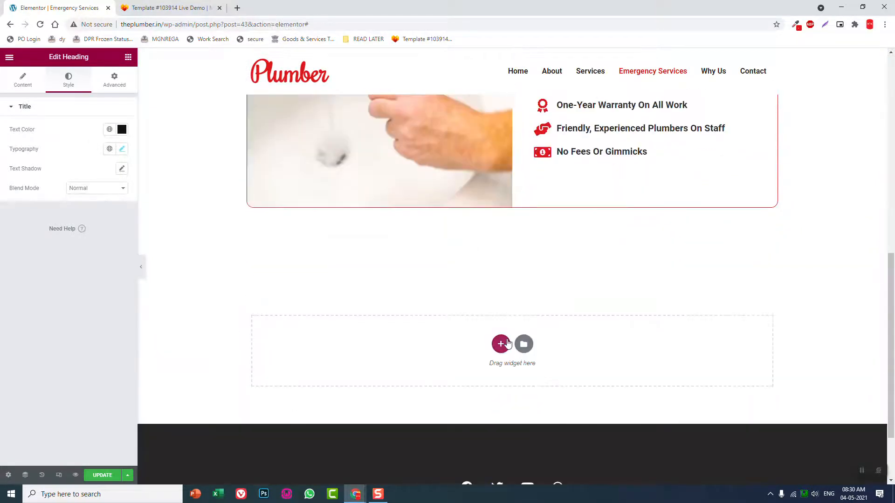
{"action": "left_click", "coordinate": [501, 344]}
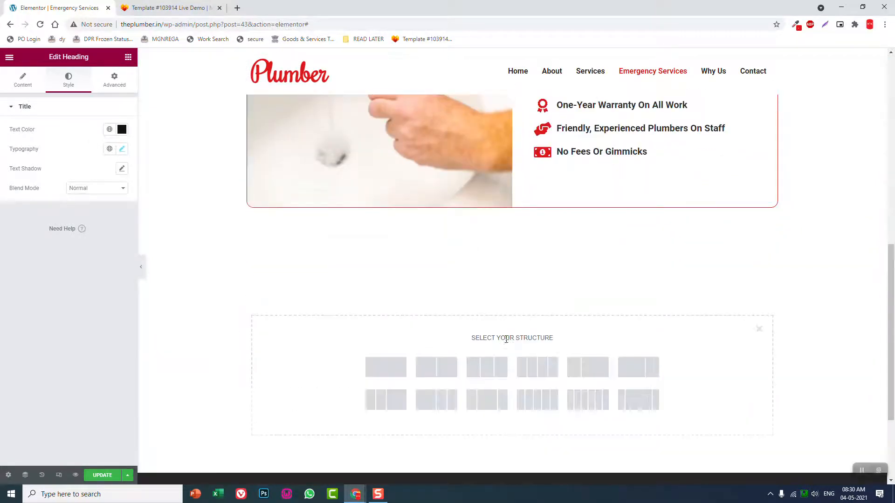
{"action": "left_click", "coordinate": [486, 369]}
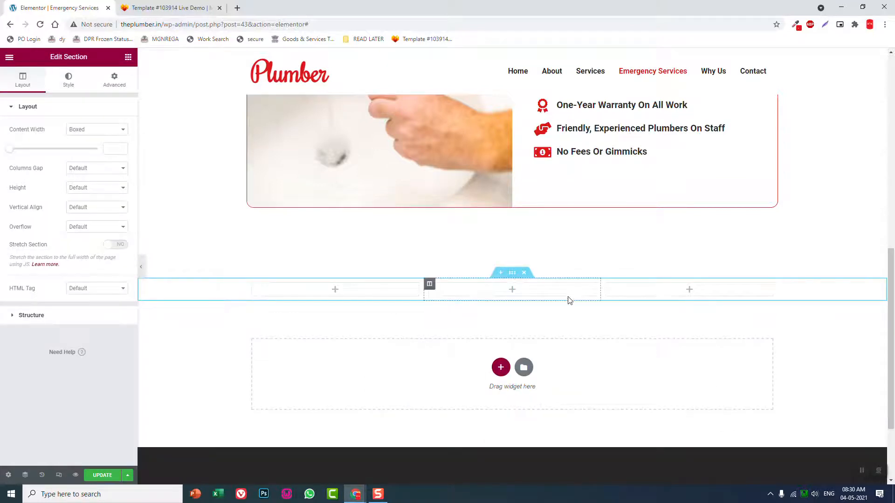
Set the new three-column section's bottom padding to 150 px, keeping the other sides at 0
{"action": "left_click", "coordinate": [116, 92]}
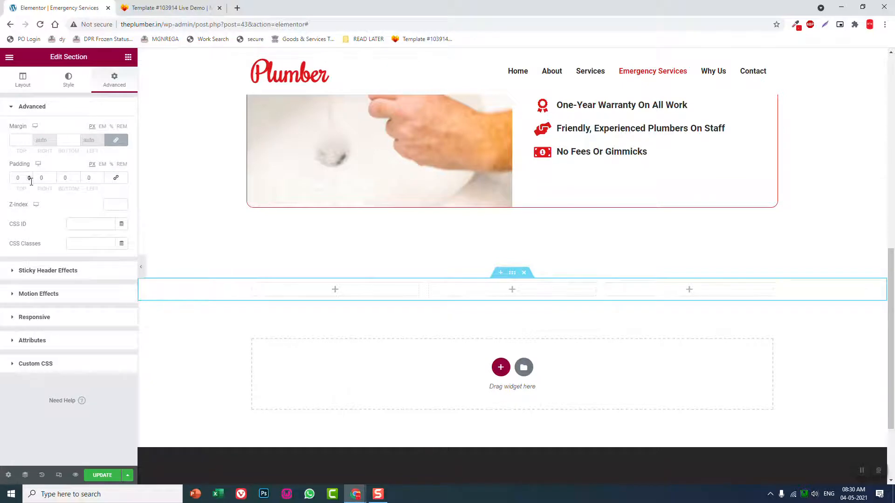
{"action": "double_click", "coordinate": [68, 177]}
{"action": "type", "text": "150"}
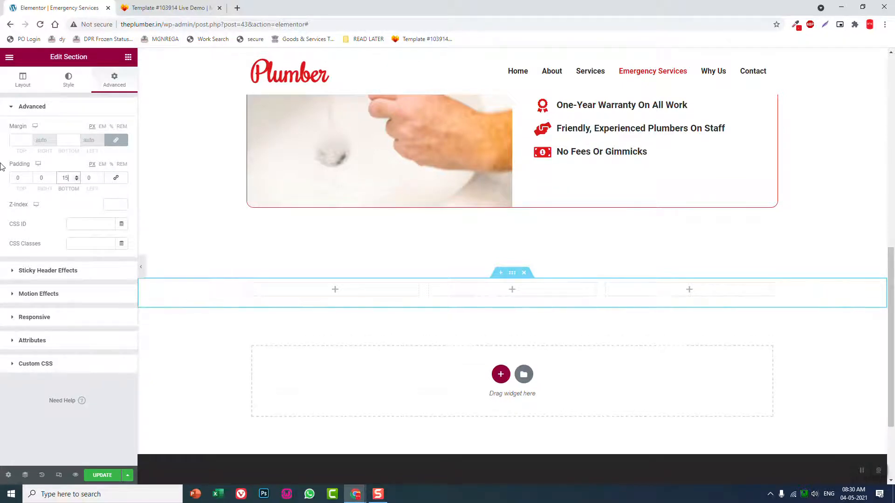
Find the Icon List widget and place it in the first column of the new section
{"action": "left_click", "coordinate": [127, 61]}
{"action": "left_click", "coordinate": [160, 7]}
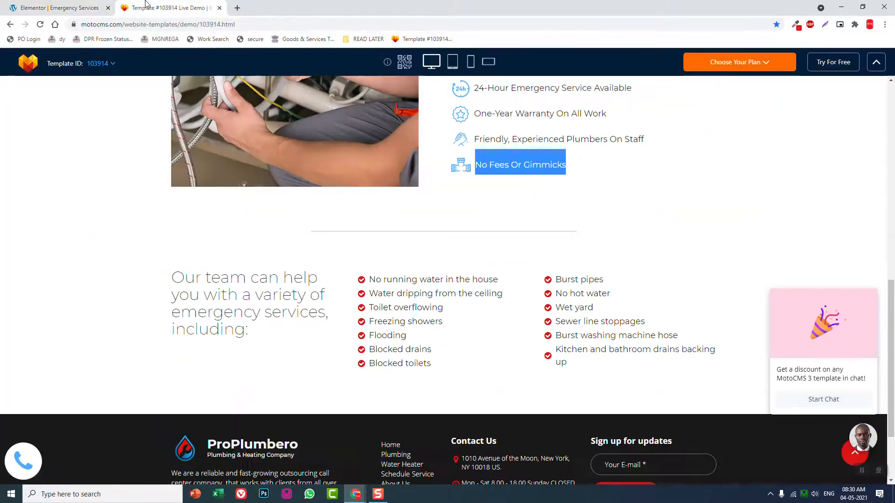
{"action": "left_click", "coordinate": [65, 7]}
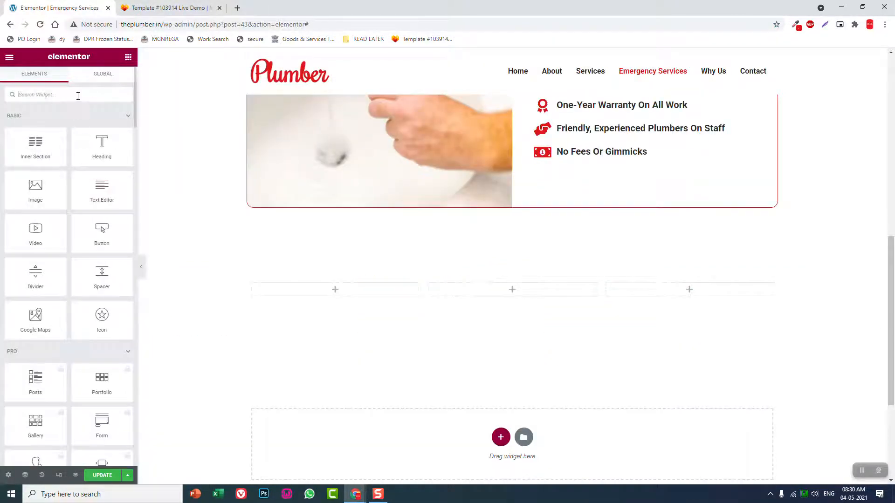
{"action": "type", "text": "ico"}
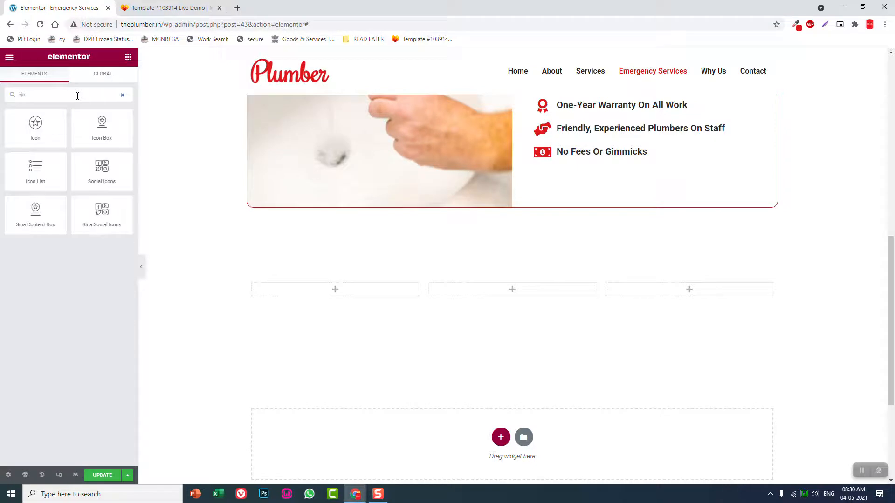
{"action": "left_click_drag", "start_coordinate": [27, 179], "coordinate": [367, 292]}
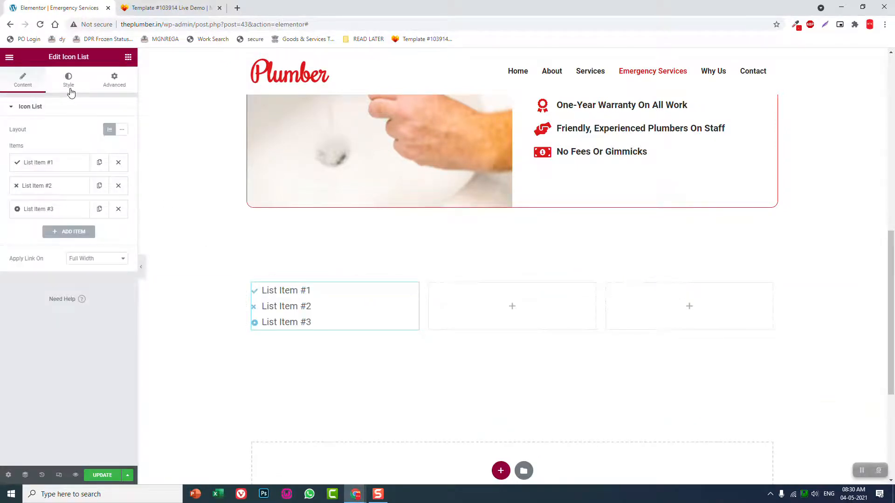
Set the icon color of the new icon list to the copied red
{"action": "left_click", "coordinate": [70, 82]}
{"action": "left_click", "coordinate": [83, 208]}
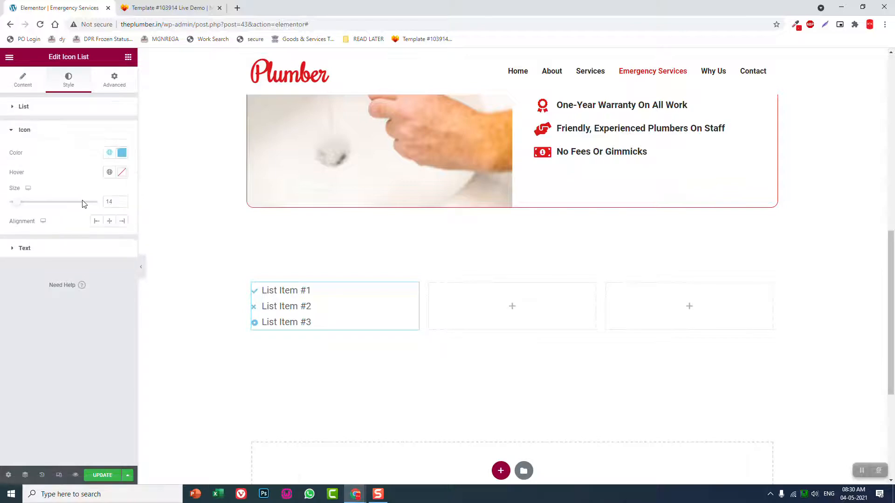
{"action": "left_click", "coordinate": [123, 154]}
{"action": "key", "text": "ctrl+v"}
{"action": "left_click", "coordinate": [69, 354]}
{"action": "left_click", "coordinate": [133, 1]}
{"action": "left_click", "coordinate": [104, 3]}
Replace the icon of List Item #1 with the circled check mark from the icon library
{"action": "left_click", "coordinate": [19, 89]}
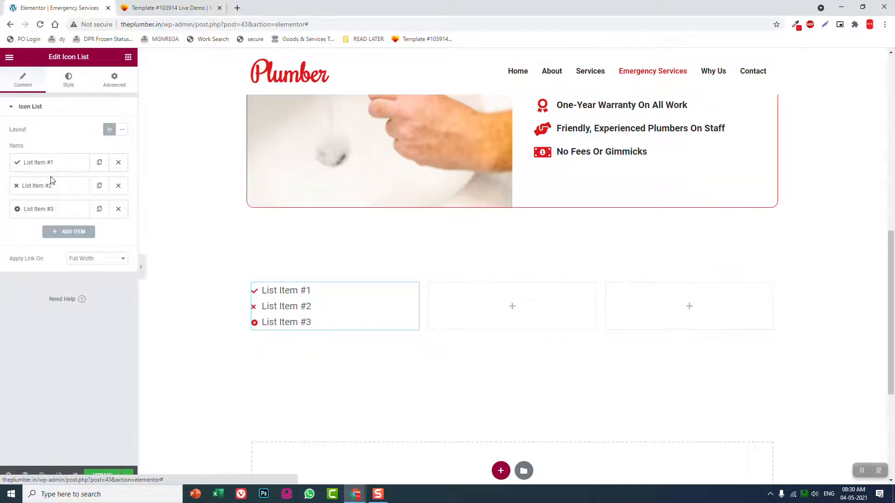
{"action": "left_click", "coordinate": [50, 163]}
{"action": "left_click", "coordinate": [46, 242]}
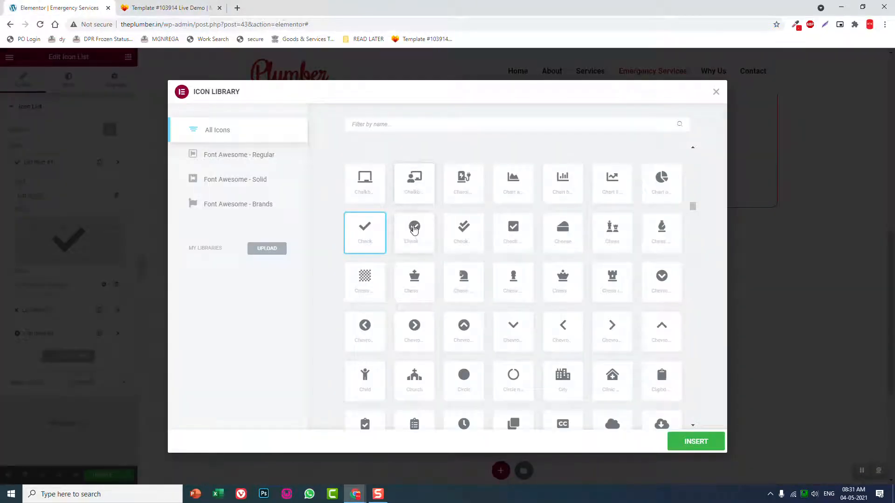
{"action": "left_click", "coordinate": [414, 229]}
{"action": "left_click", "coordinate": [692, 450]}
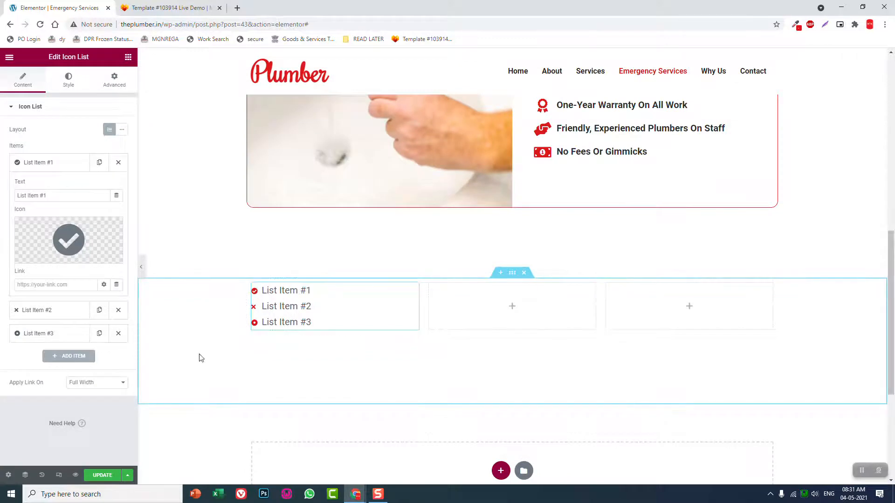
Delete List Item #2 and List Item #3 from the icon list and collapse the first item
{"action": "left_click", "coordinate": [118, 310]}
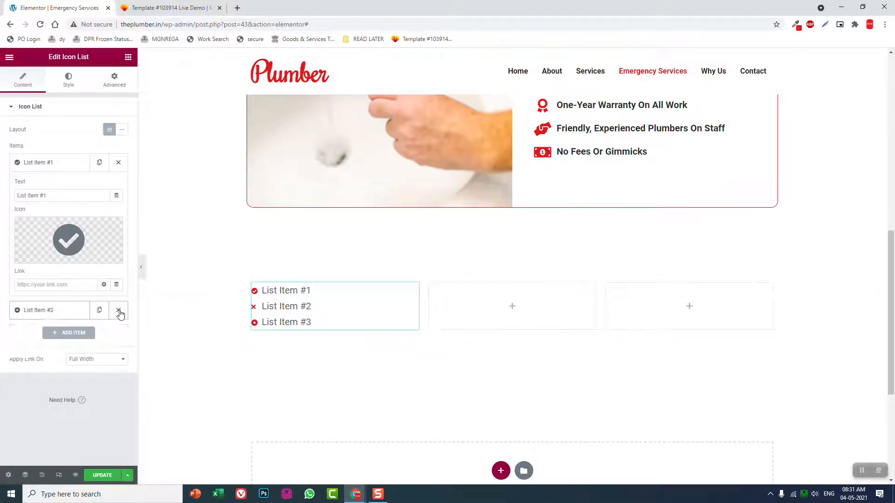
{"action": "left_click", "coordinate": [118, 310]}
{"action": "left_click", "coordinate": [72, 163]}
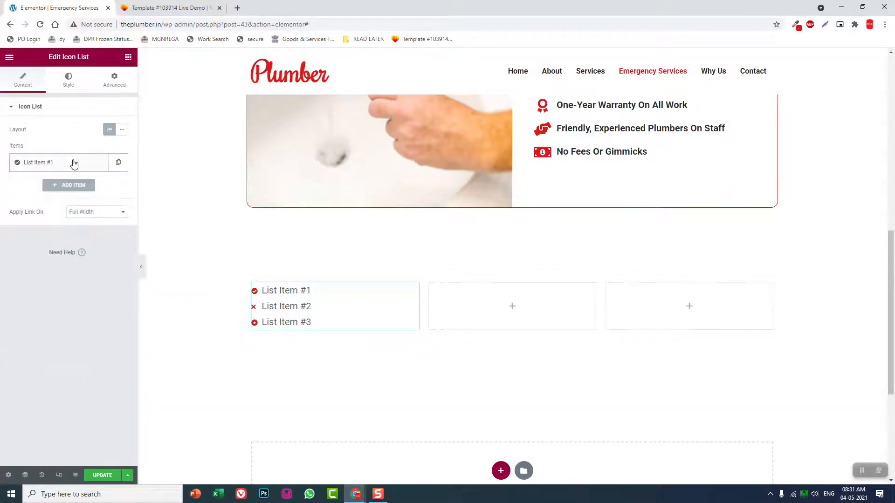
Copy "No running water in the house" from the reference template and use it as the first list item's text
{"action": "left_click", "coordinate": [164, 6]}
{"action": "left_click_drag", "start_coordinate": [488, 279], "coordinate": [368, 279]}
{"action": "key", "text": "ctrl+c"}
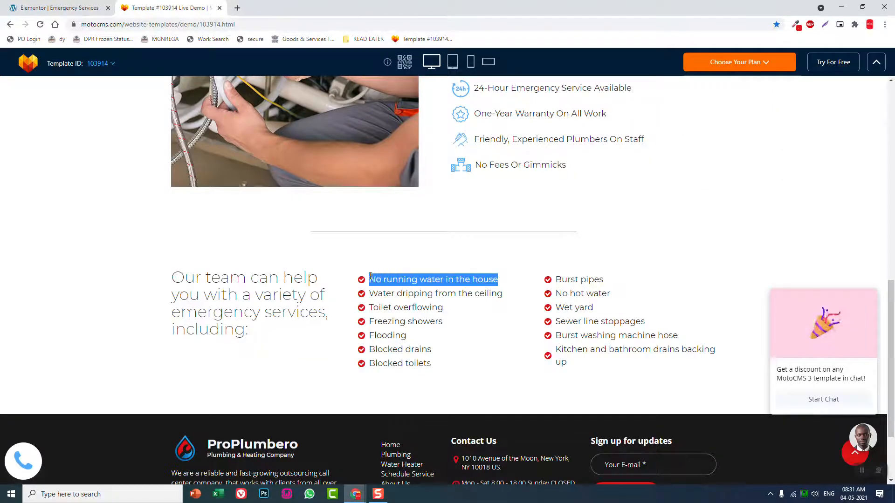
{"action": "left_click", "coordinate": [84, 4]}
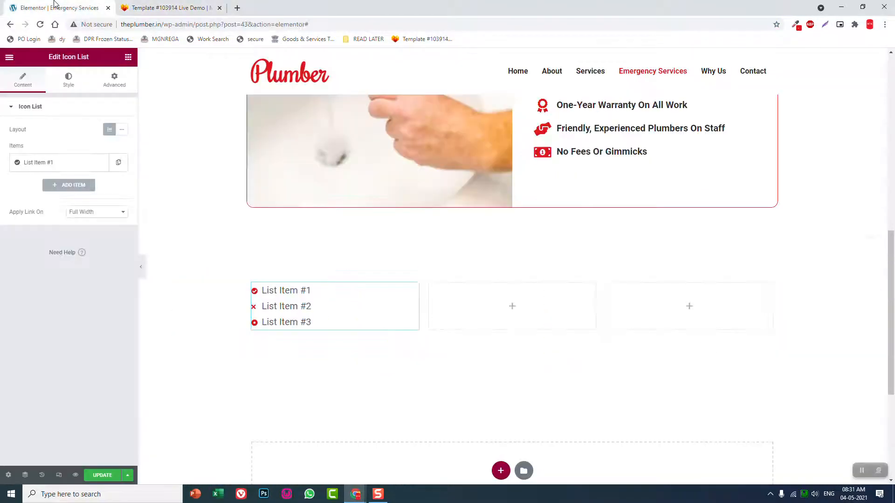
{"action": "left_click", "coordinate": [74, 167]}
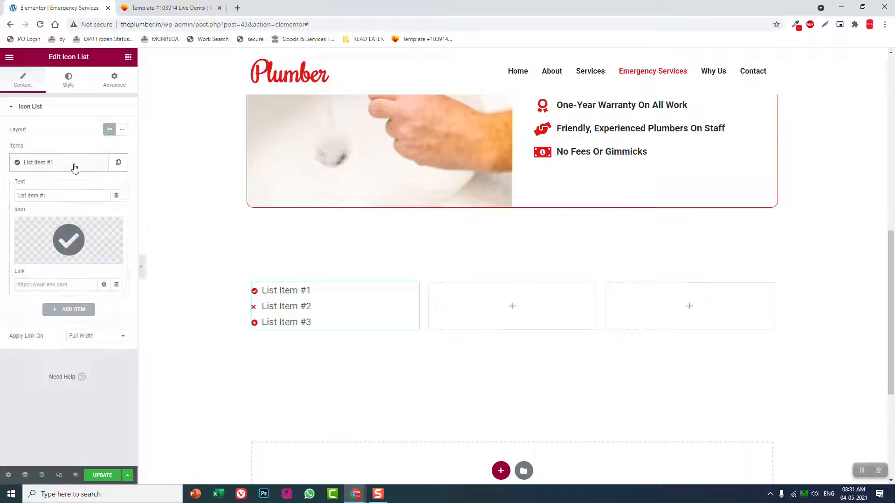
{"action": "triple_click", "coordinate": [86, 197]}
{"action": "key", "text": "ctrl+v"}
{"action": "left_click", "coordinate": [60, 165]}
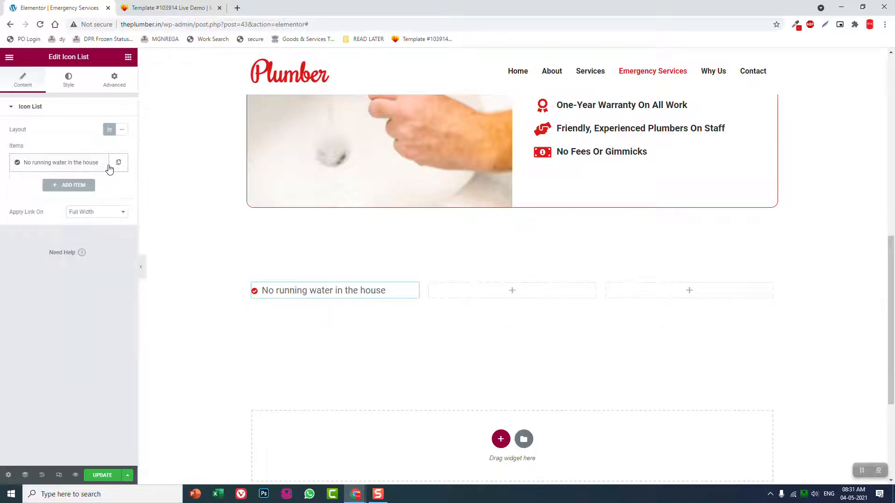
Duplicate the first list item and replace the copy's text with "Water dripping from the ceiling" from the reference template
{"action": "left_click", "coordinate": [119, 162]}
{"action": "left_click", "coordinate": [64, 181]}
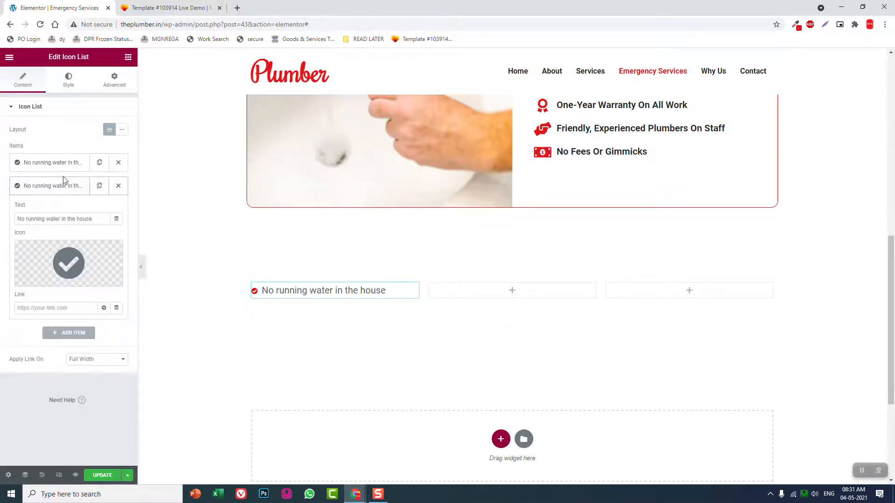
{"action": "left_click", "coordinate": [168, 8]}
{"action": "triple_click", "coordinate": [504, 294]}
{"action": "key", "text": "ctrl+c"}
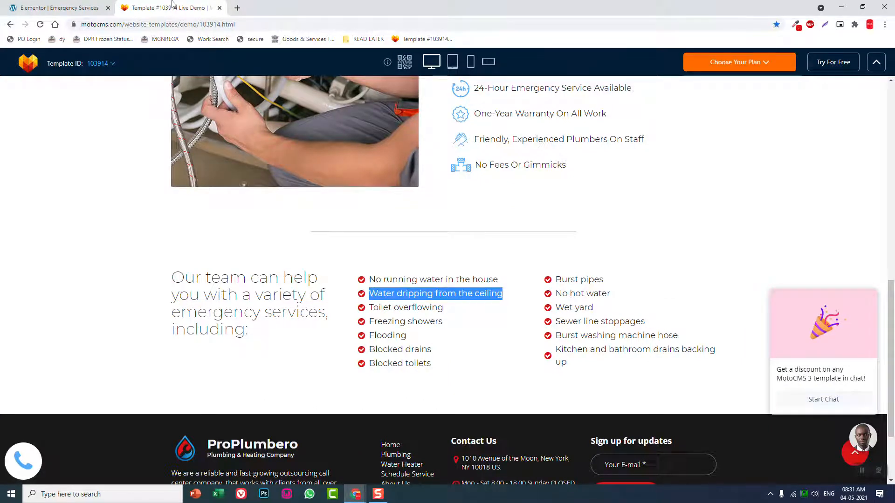
{"action": "left_click", "coordinate": [60, 7]}
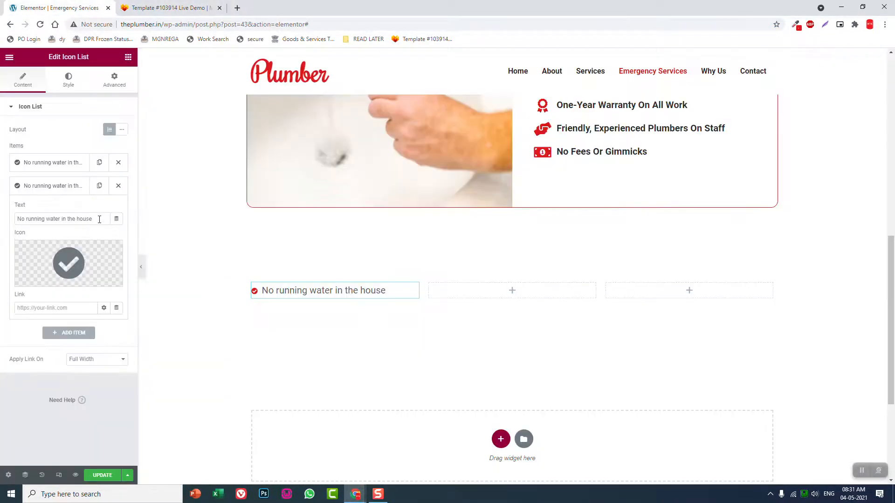
{"action": "triple_click", "coordinate": [99, 220]}
{"action": "key", "text": "ctrl+v"}
{"action": "left_click", "coordinate": [66, 184]}
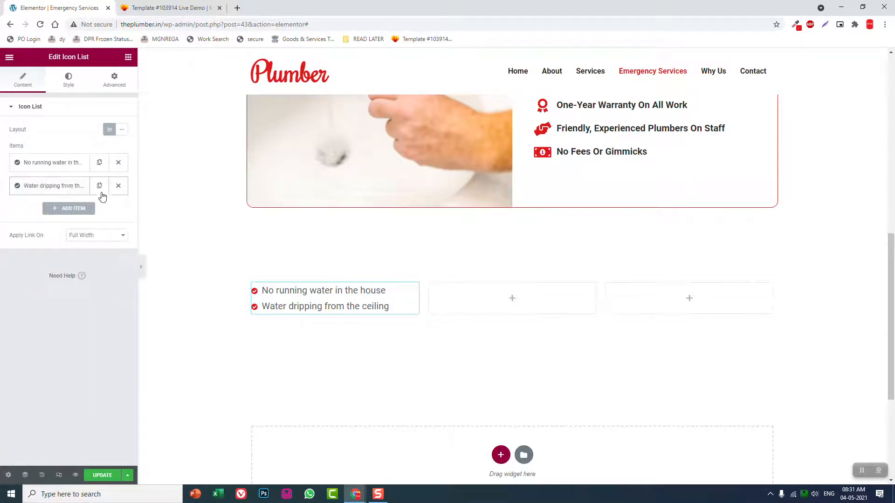
Duplicate the second list item and replace the copy's text with "Toilet overflowing" from the reference template
{"action": "left_click", "coordinate": [99, 185]}
{"action": "left_click", "coordinate": [66, 208]}
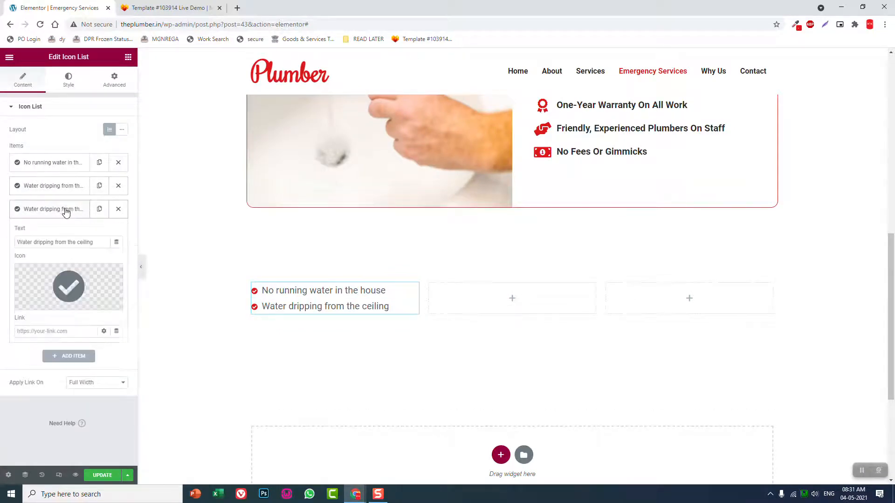
{"action": "left_click", "coordinate": [172, 6]}
{"action": "left_click_drag", "start_coordinate": [443, 308], "coordinate": [370, 308]}
{"action": "key", "text": "ctrl+c"}
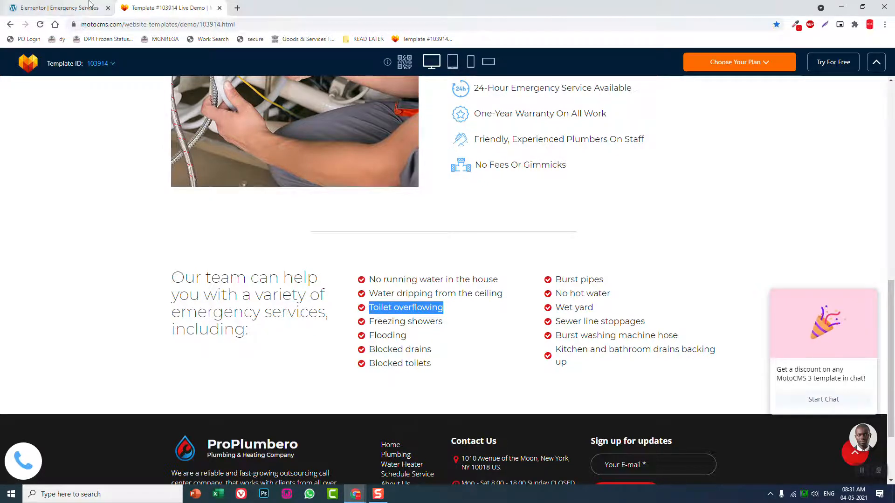
{"action": "left_click", "coordinate": [56, 7]}
{"action": "triple_click", "coordinate": [100, 242]}
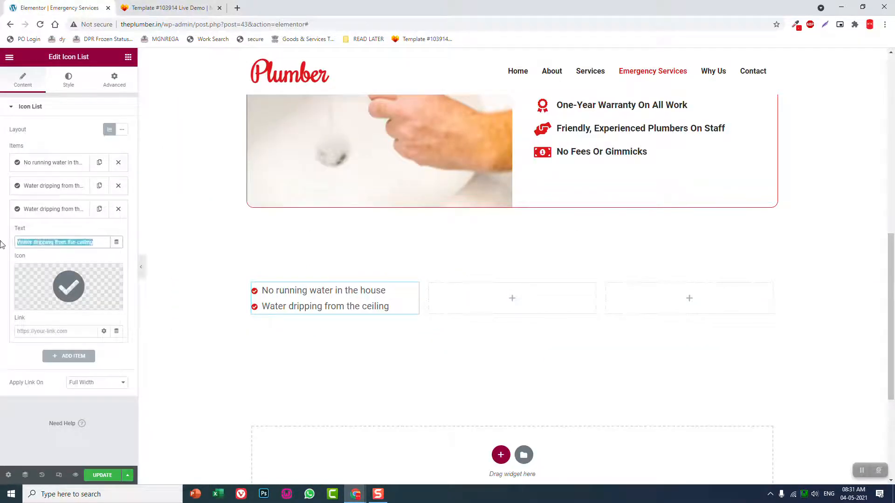
{"action": "key", "text": "ctrl+v"}
{"action": "left_click", "coordinate": [80, 209]}
Duplicate the "Toilet overflowing" item and replace the copy's text with "Freezing showers" from the reference template
{"action": "left_click", "coordinate": [205, 6]}
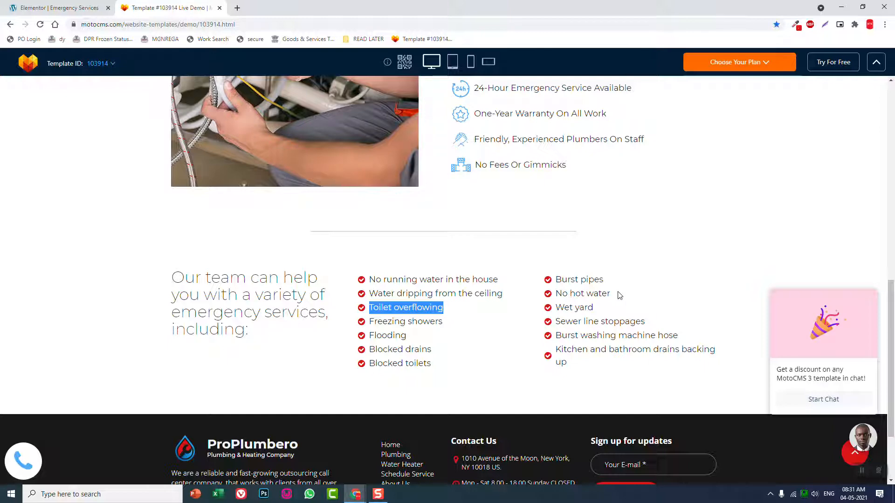
{"action": "left_click", "coordinate": [102, 3]}
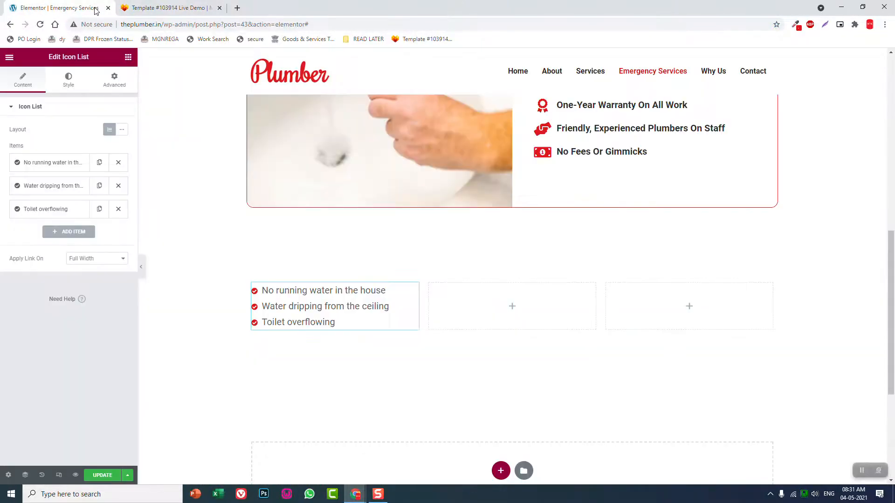
{"action": "left_click", "coordinate": [81, 232]}
{"action": "left_click", "coordinate": [74, 232]}
{"action": "left_click", "coordinate": [170, 8]}
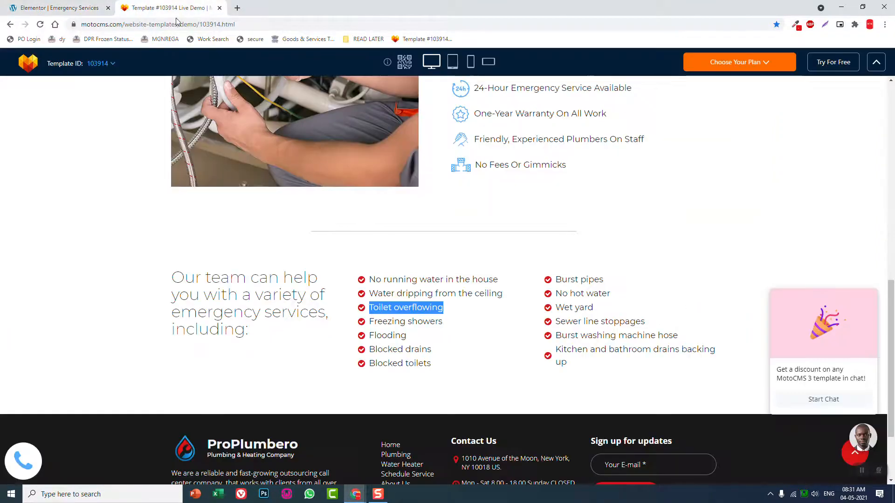
{"action": "left_click_drag", "start_coordinate": [442, 321], "coordinate": [370, 322]}
{"action": "key", "text": "ctrl+c"}
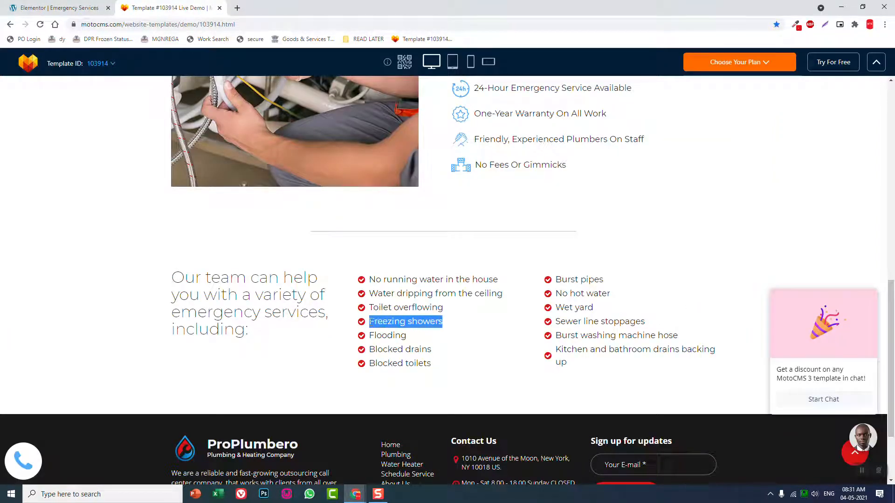
{"action": "left_click", "coordinate": [101, 10]}
{"action": "left_click_drag", "start_coordinate": [88, 266], "coordinate": [1, 269]}
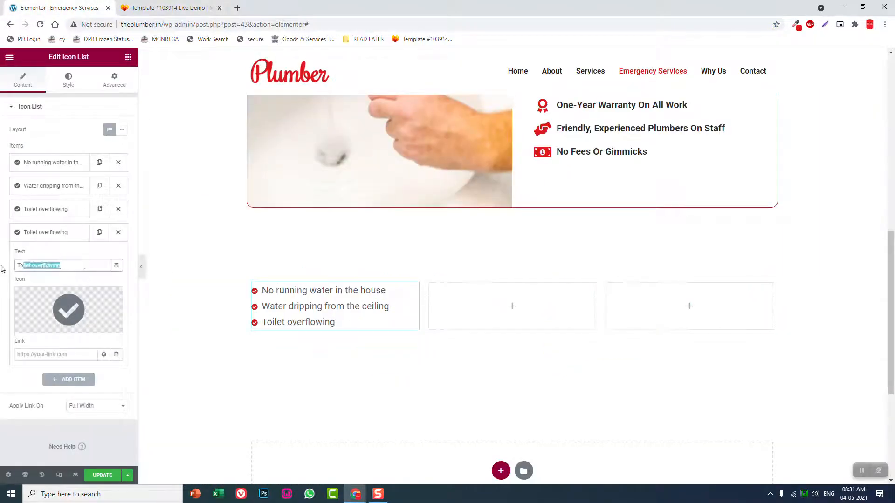
{"action": "key", "text": "ctrl+v"}
{"action": "left_click", "coordinate": [55, 236]}
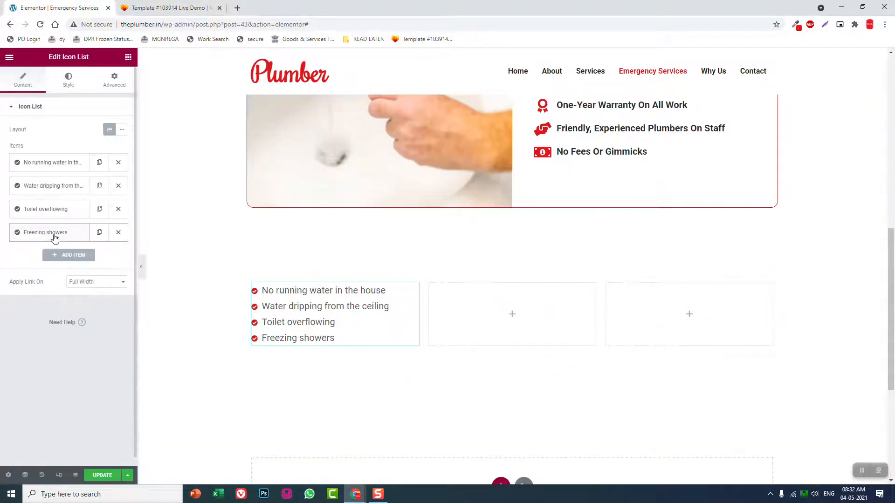
Copy the icon list from the first column and paste it into the empty middle column
{"action": "right_click", "coordinate": [414, 291]}
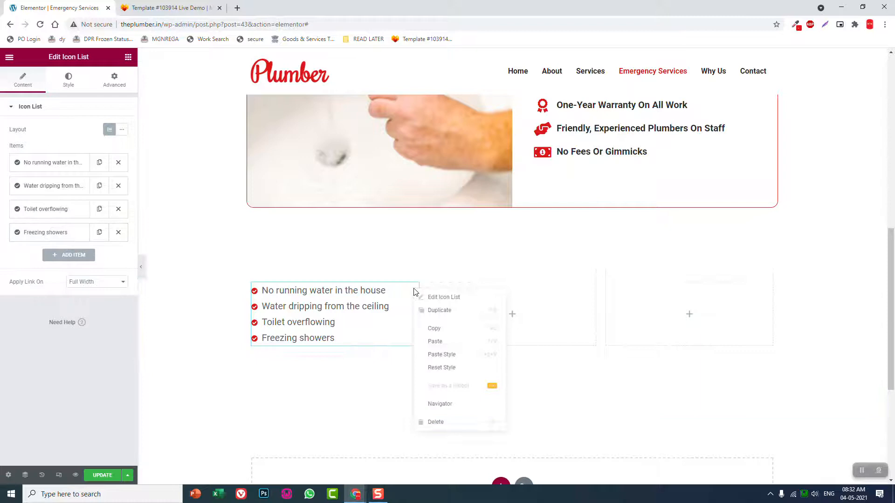
{"action": "left_click", "coordinate": [436, 330]}
{"action": "right_click", "coordinate": [480, 309]}
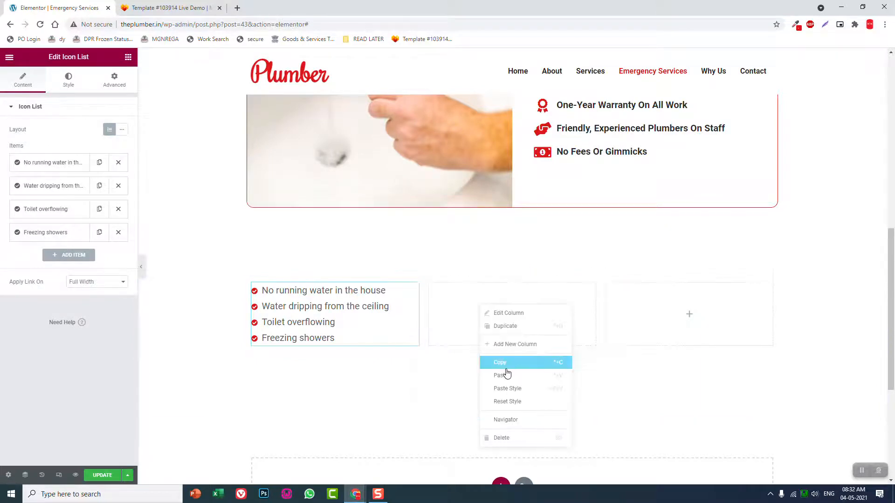
{"action": "left_click", "coordinate": [507, 375]}
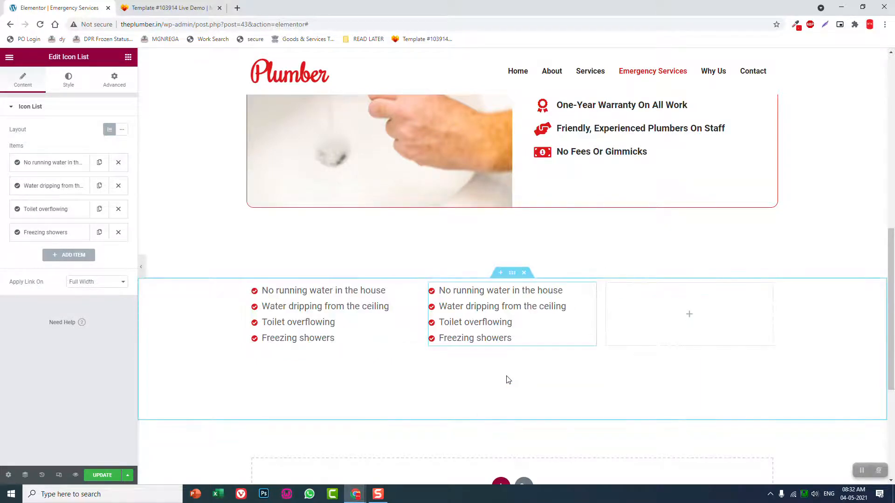
Replace the first item's text in the middle column's icon list with "Flooding" from the reference template
{"action": "left_click", "coordinate": [69, 162]}
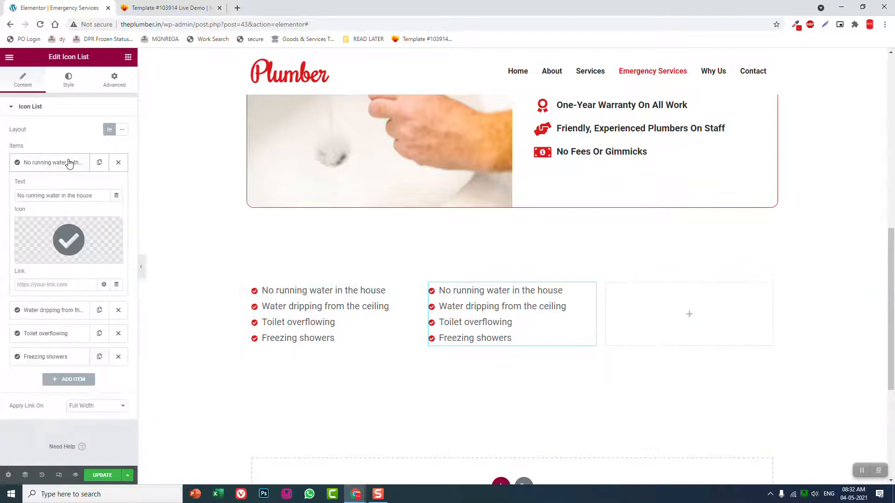
{"action": "left_click", "coordinate": [168, 8]}
{"action": "left_click_drag", "start_coordinate": [417, 339], "coordinate": [369, 338]}
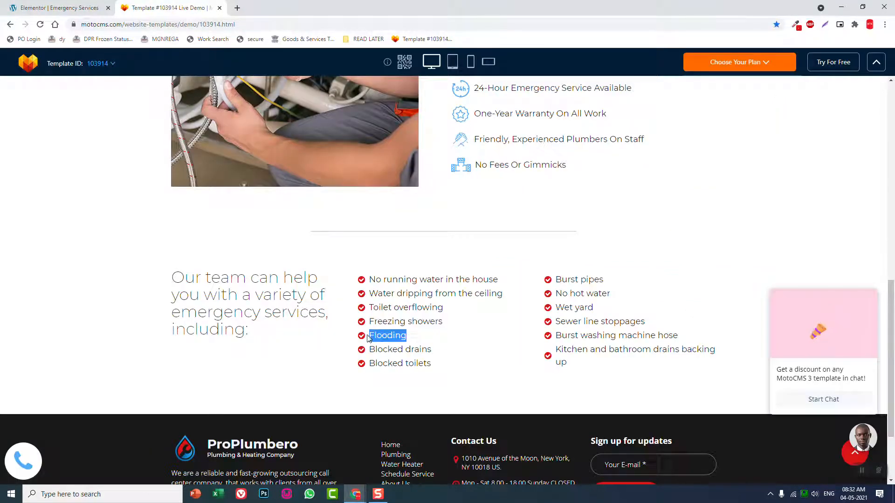
{"action": "left_click", "coordinate": [11, 7]}
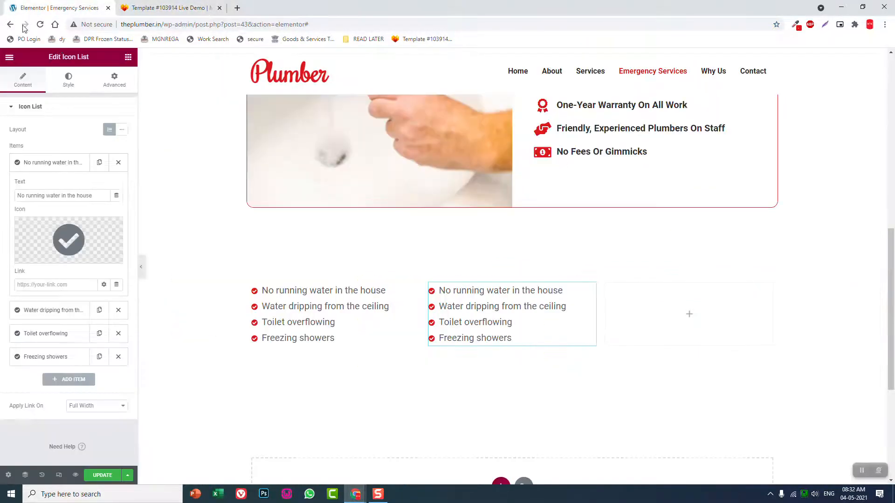
{"action": "triple_click", "coordinate": [97, 200]}
{"action": "key", "text": "ctrl+v"}
Replace the second item's text in the middle column's icon list with "Blocked drains" from the reference template
{"action": "key", "text": "ctrl+Tab"}
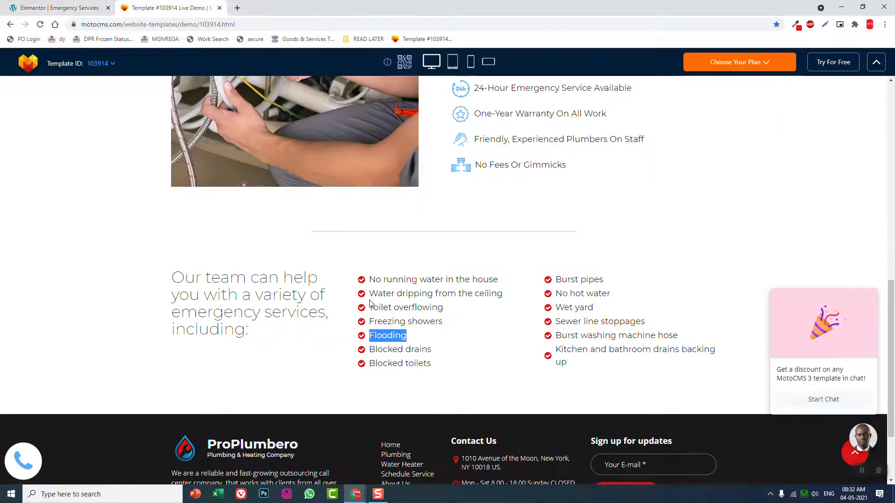
{"action": "left_click_drag", "start_coordinate": [432, 350], "coordinate": [370, 349]}
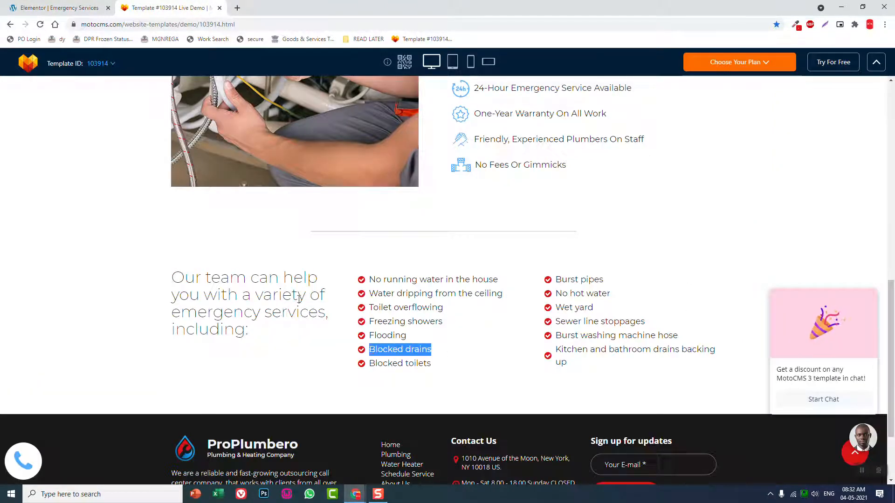
{"action": "key", "text": "ctrl+Tab"}
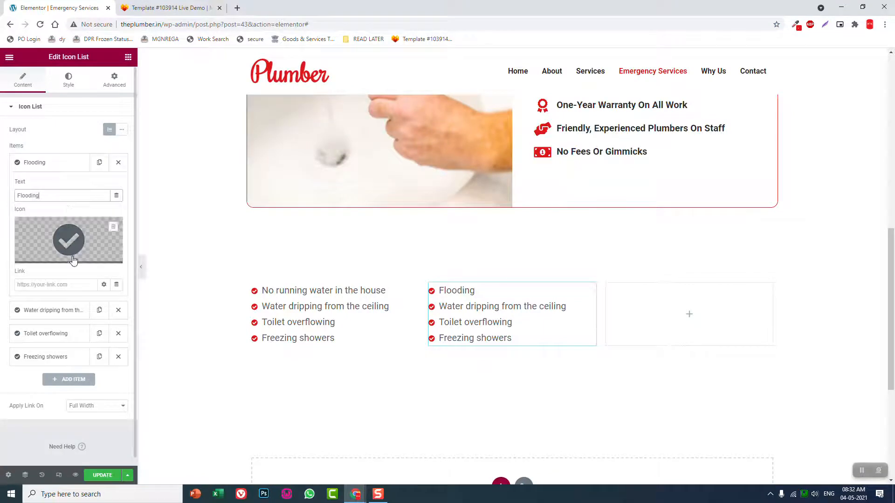
{"action": "left_click", "coordinate": [49, 310]}
{"action": "triple_click", "coordinate": [100, 219]}
{"action": "key", "text": "ctrl+v"}
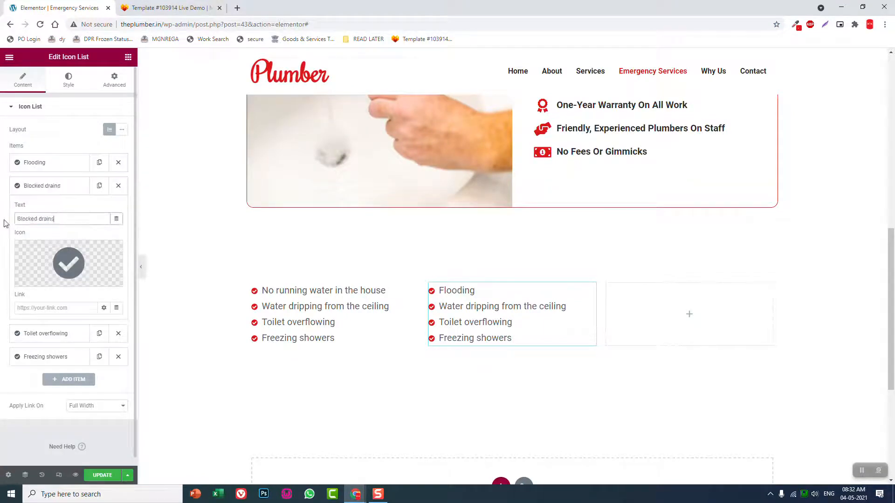
Replace the third item's text in the middle column's icon list with "Blocked toilets" from the reference template
{"action": "left_click", "coordinate": [56, 333]}
{"action": "left_click", "coordinate": [173, 8]}
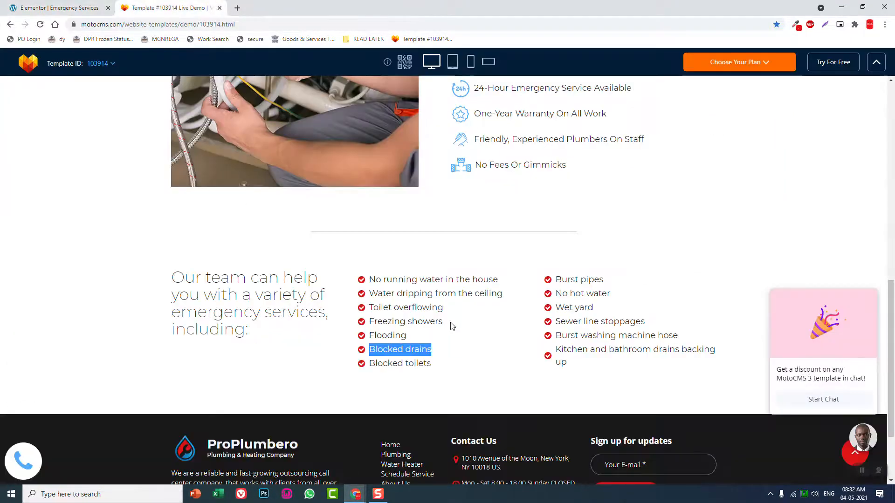
{"action": "left_click_drag", "start_coordinate": [433, 366], "coordinate": [359, 363]}
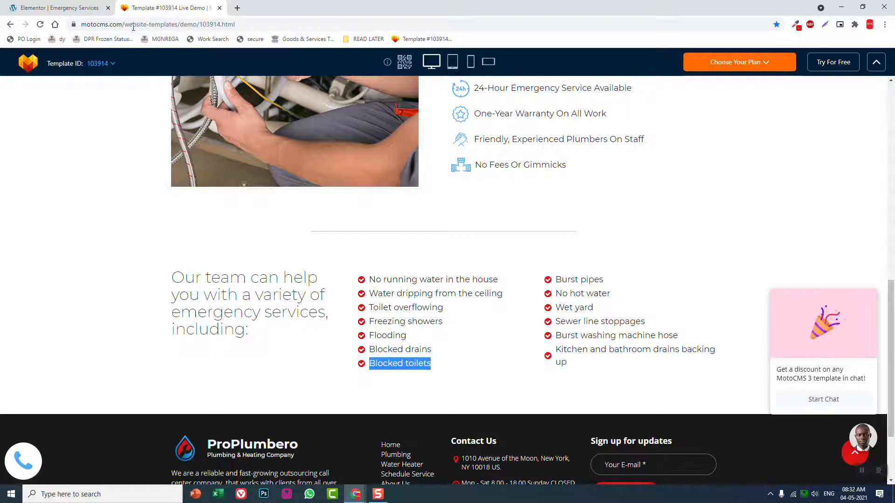
{"action": "left_click", "coordinate": [56, 7]}
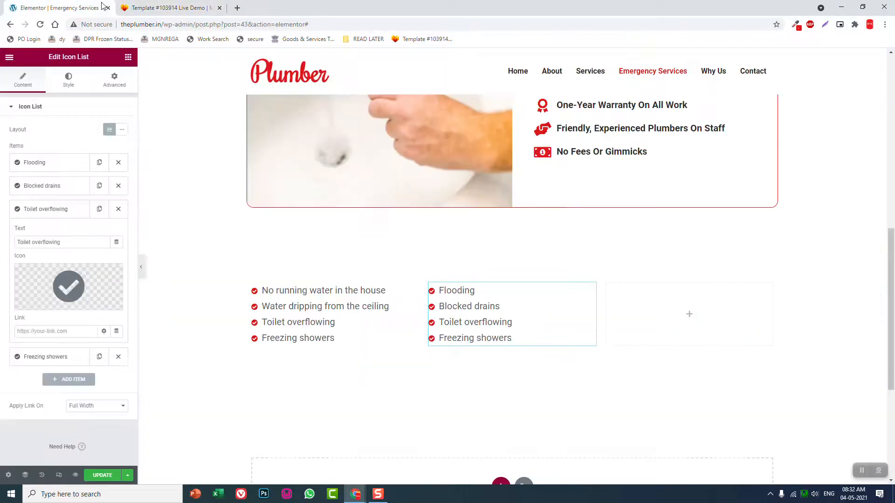
{"action": "triple_click", "coordinate": [81, 242]}
{"action": "key", "text": "ctrl+v"}
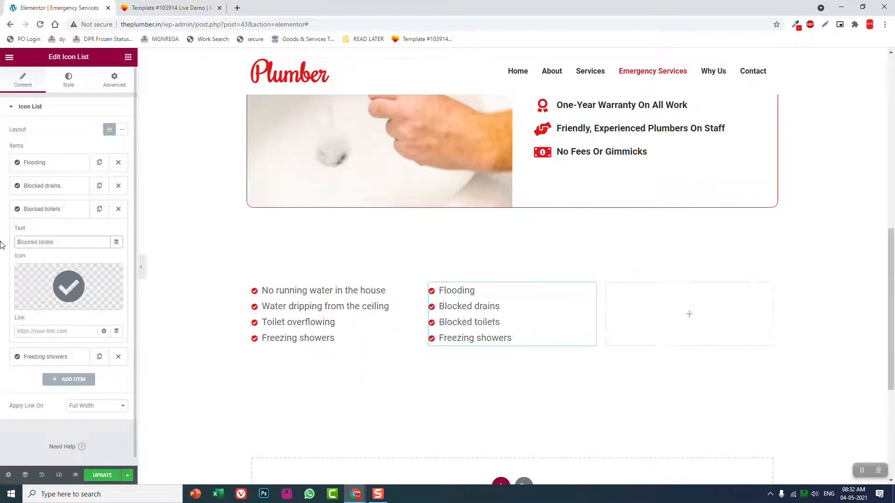
Replace the fourth item's text in the middle column's icon list with "Burst pipes" from the reference template
{"action": "left_click", "coordinate": [45, 356]}
{"action": "left_click", "coordinate": [173, 8]}
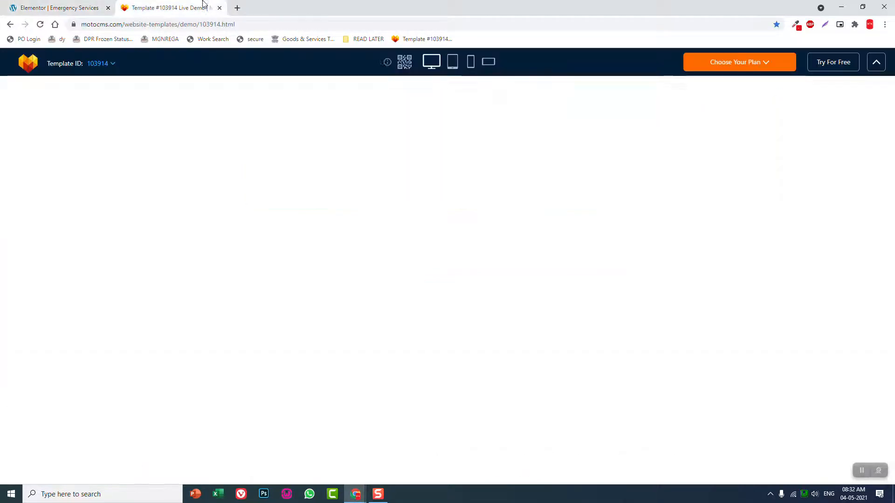
{"action": "left_click_drag", "start_coordinate": [605, 280], "coordinate": [555, 279]}
{"action": "key", "text": "ctrl+c"}
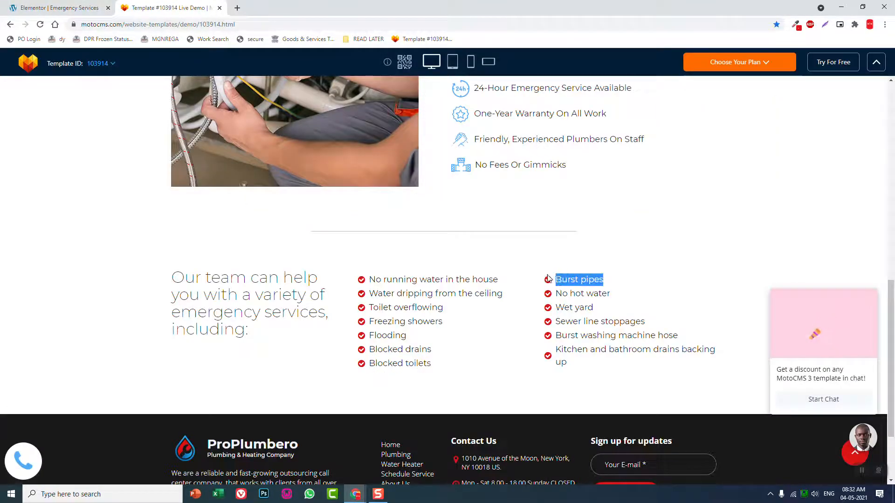
{"action": "left_click", "coordinate": [98, 3]}
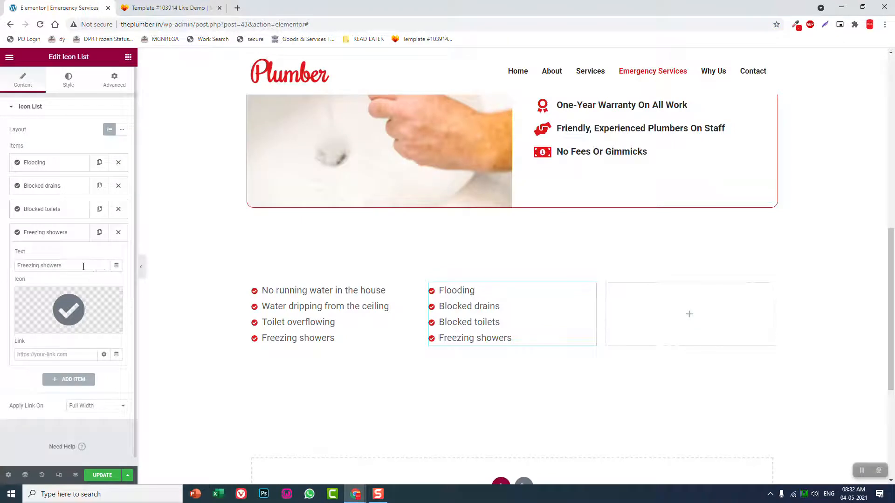
{"action": "triple_click", "coordinate": [82, 265]}
{"action": "key", "text": "ctrl+v"}
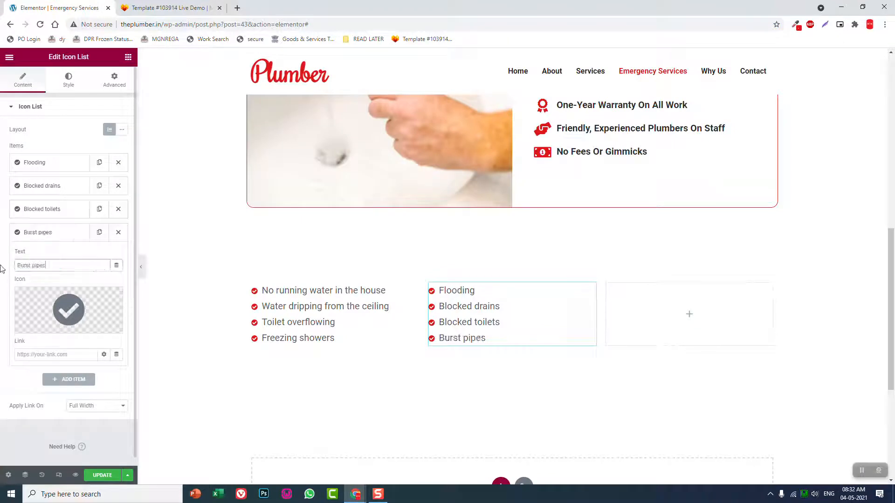
Copy the middle column's icon list and paste it into the empty third column
{"action": "right_click", "coordinate": [590, 294]}
{"action": "left_click", "coordinate": [609, 329]}
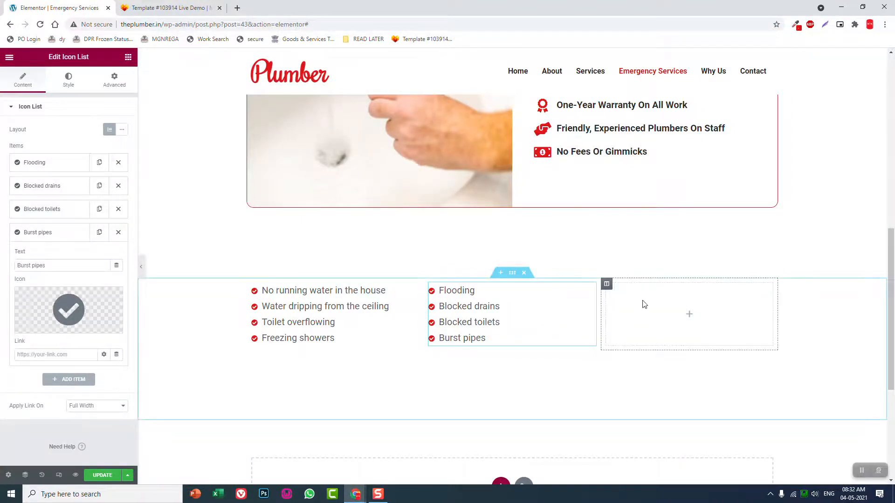
{"action": "right_click", "coordinate": [644, 304]}
{"action": "left_click", "coordinate": [665, 372]}
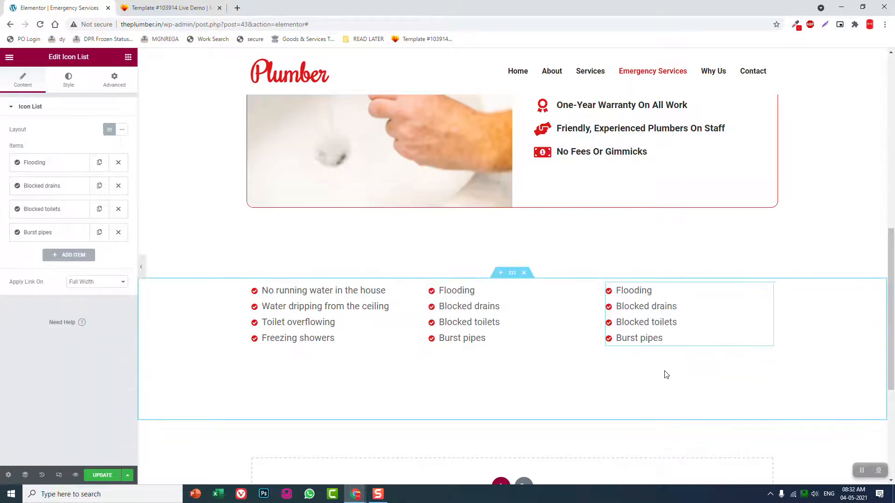
Replace the first item's text in the third column's icon list with "No hot water" from the reference template
{"action": "left_click", "coordinate": [218, 4]}
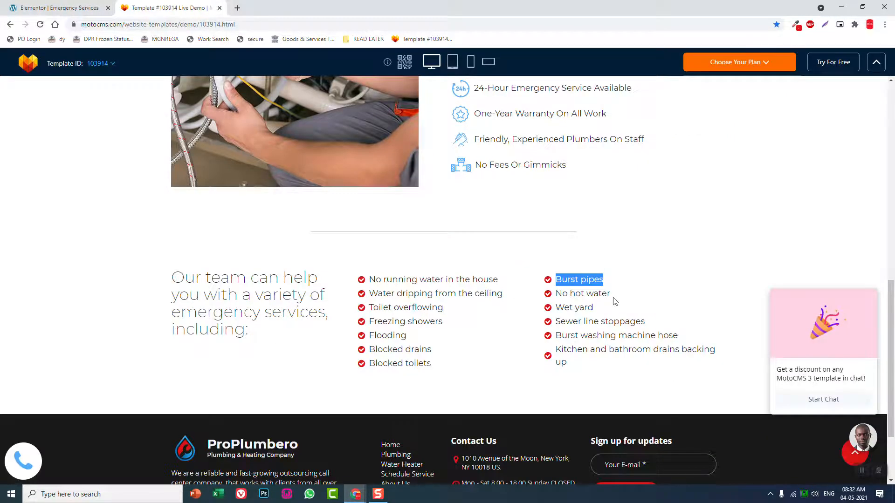
{"action": "left_click_drag", "start_coordinate": [609, 295], "coordinate": [561, 295]}
{"action": "left_click_drag", "start_coordinate": [616, 294], "coordinate": [555, 294]}
{"action": "left_click", "coordinate": [23, 5]}
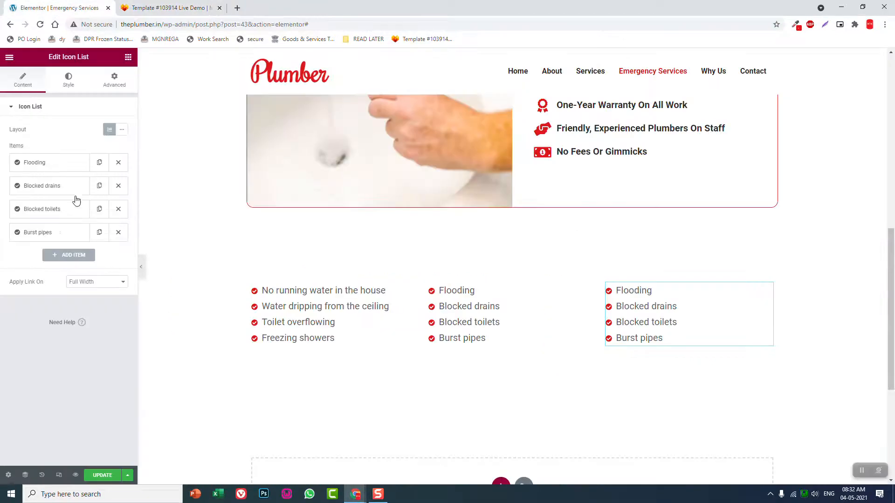
{"action": "left_click", "coordinate": [60, 168]}
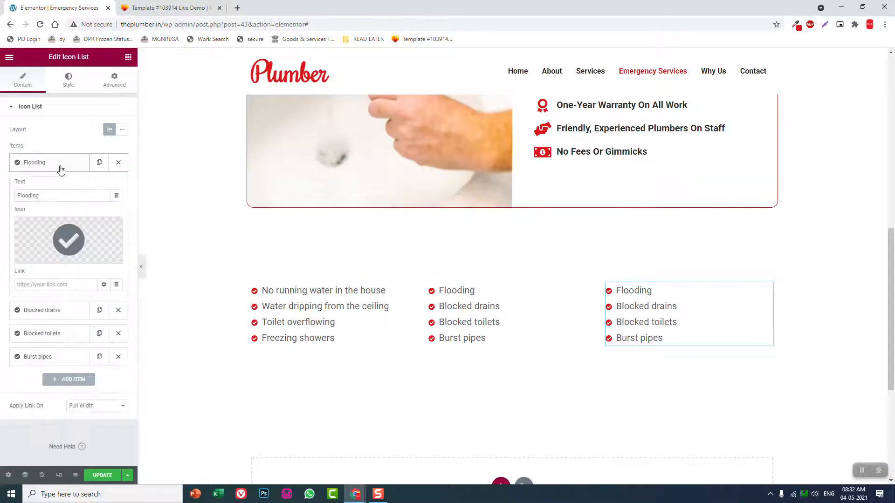
{"action": "double_click", "coordinate": [83, 198]}
{"action": "key", "text": "ctrl+v"}
Replace the second item's text in the third column's icon list with "Wet yard" from the reference template
{"action": "left_click", "coordinate": [47, 305]}
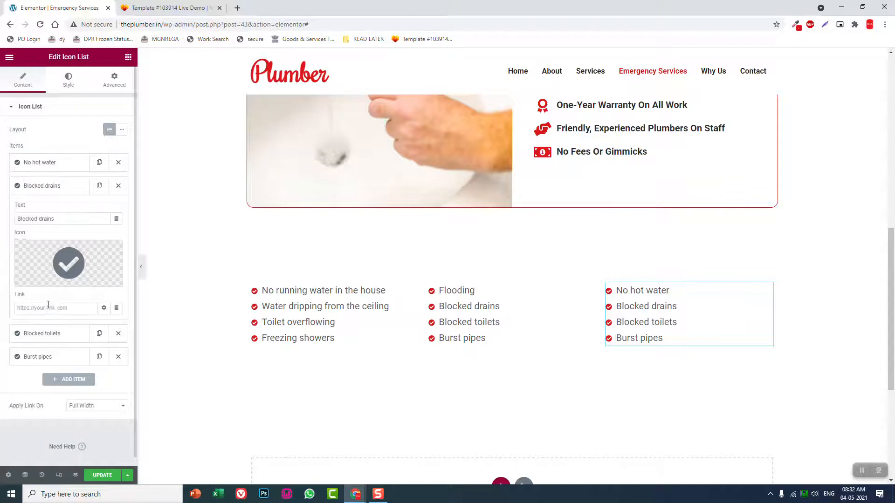
{"action": "left_click", "coordinate": [135, 7]}
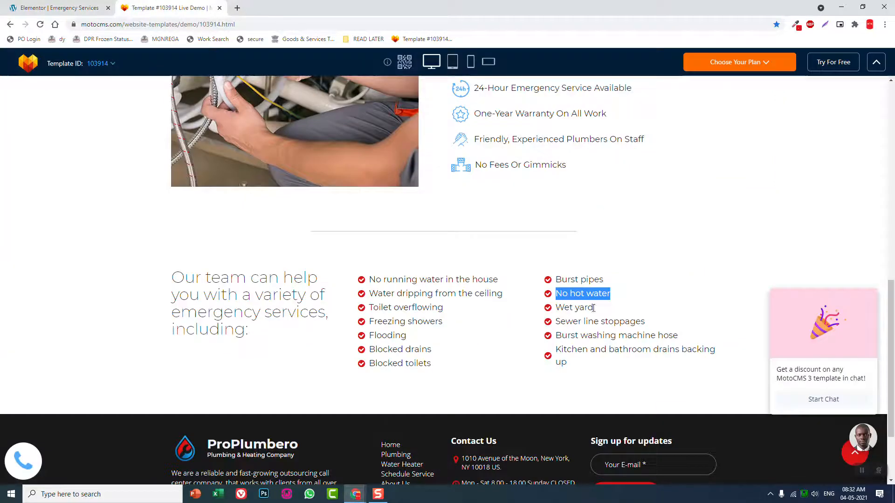
{"action": "left_click_drag", "start_coordinate": [593, 307], "coordinate": [558, 308]}
{"action": "left_click", "coordinate": [89, 7]}
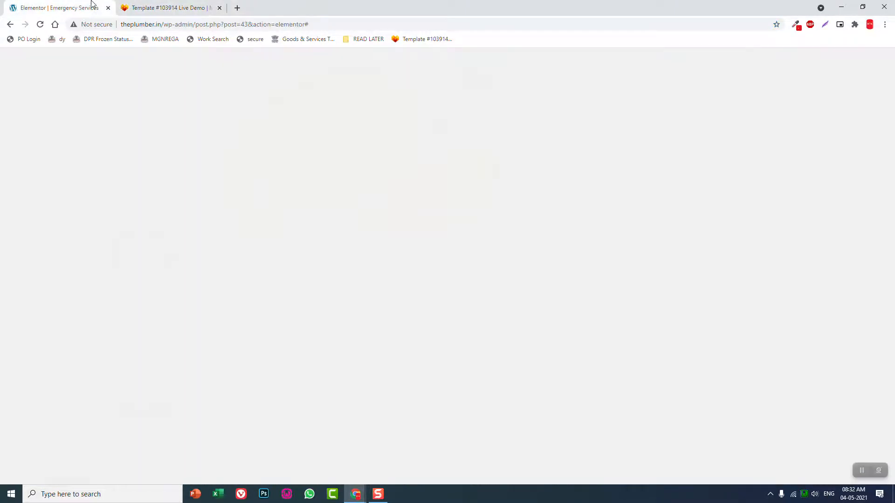
{"action": "left_click_drag", "start_coordinate": [73, 217], "coordinate": [1, 213]}
{"action": "key", "text": "ctrl+v"}
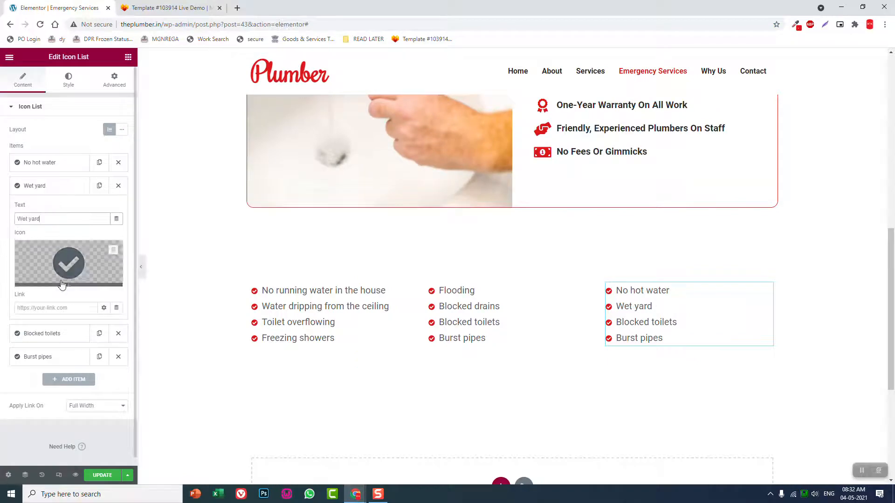
Replace the third item's text in the third column's icon list with "Sewer line stoppages" from the reference template
{"action": "left_click", "coordinate": [70, 333]}
{"action": "left_click", "coordinate": [171, 5]}
{"action": "left_click_drag", "start_coordinate": [654, 323], "coordinate": [556, 325]}
{"action": "left_click", "coordinate": [107, 5]}
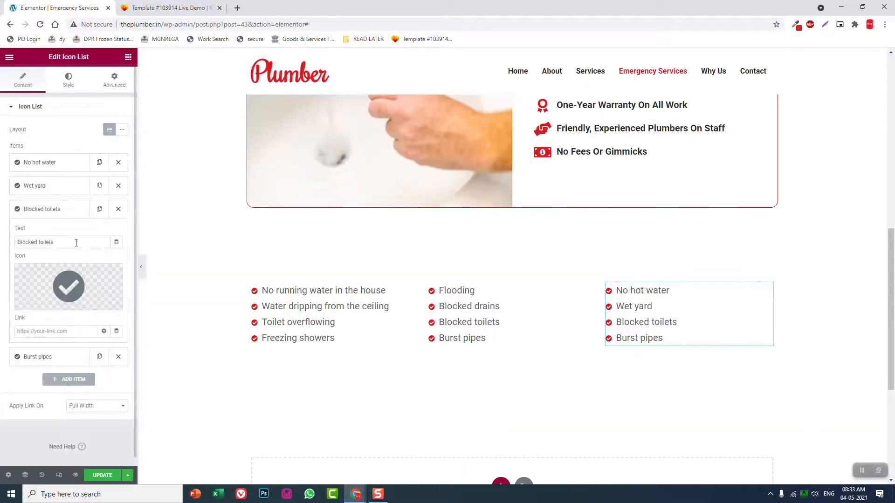
{"action": "triple_click", "coordinate": [75, 242]}
{"action": "key", "text": "ctrl+v"}
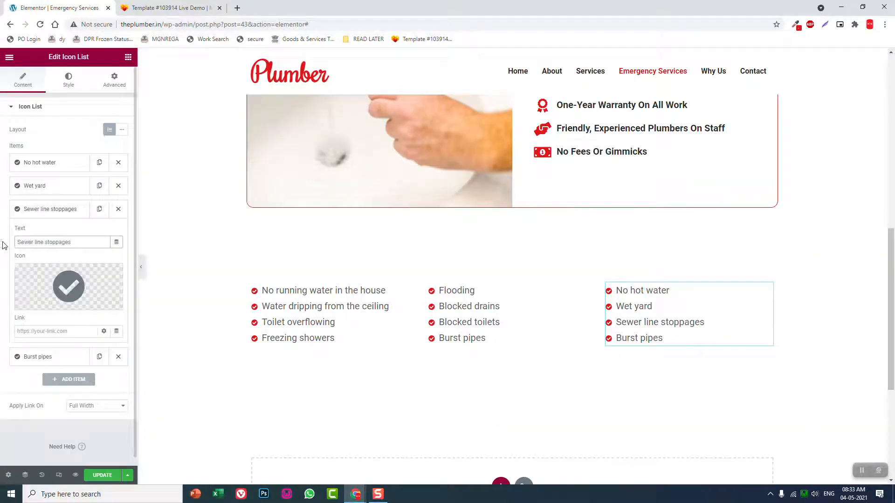
Replace the fourth item's text in the third column's icon list with "Burst washing machine hose" from the reference template
{"action": "left_click", "coordinate": [52, 357]}
{"action": "left_click", "coordinate": [161, 7]}
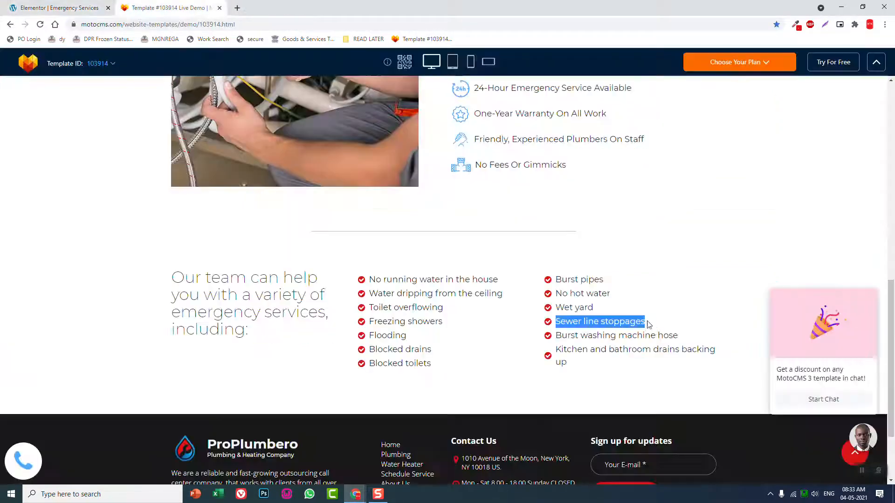
{"action": "left_click_drag", "start_coordinate": [685, 339], "coordinate": [559, 336]}
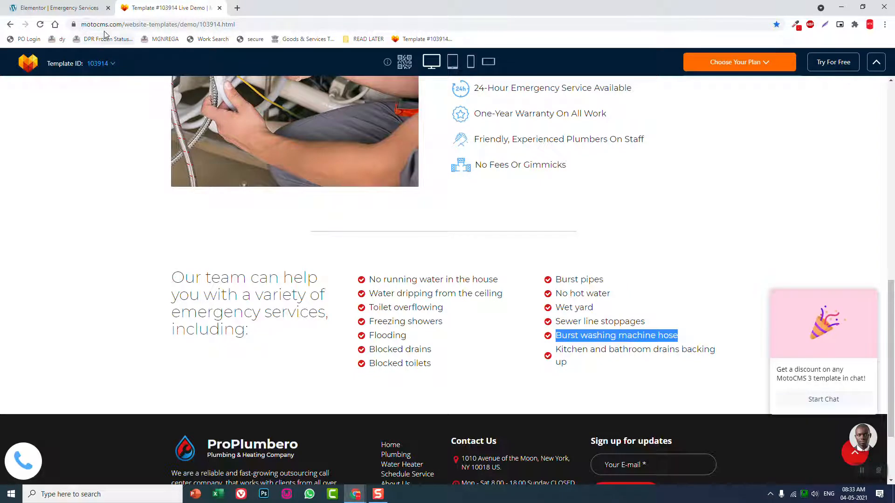
{"action": "left_click", "coordinate": [53, 7]}
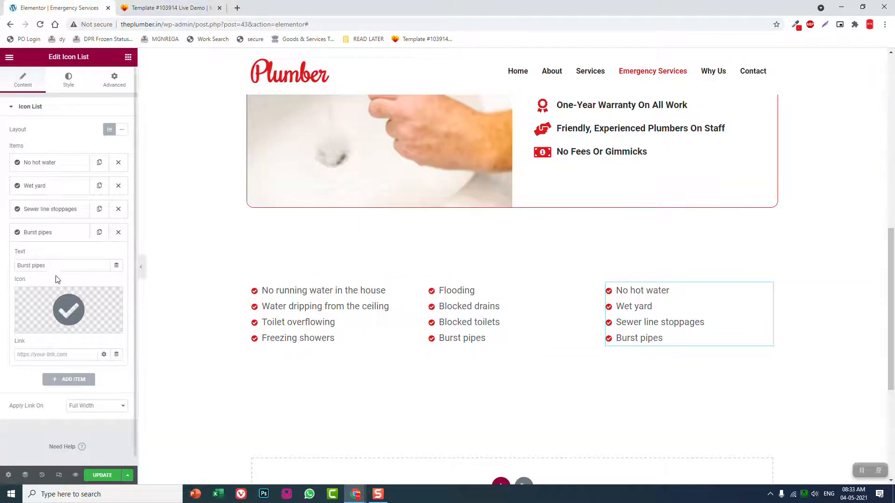
{"action": "left_click_drag", "start_coordinate": [51, 265], "coordinate": [1, 265]}
{"action": "key", "text": "ctrl+v"}
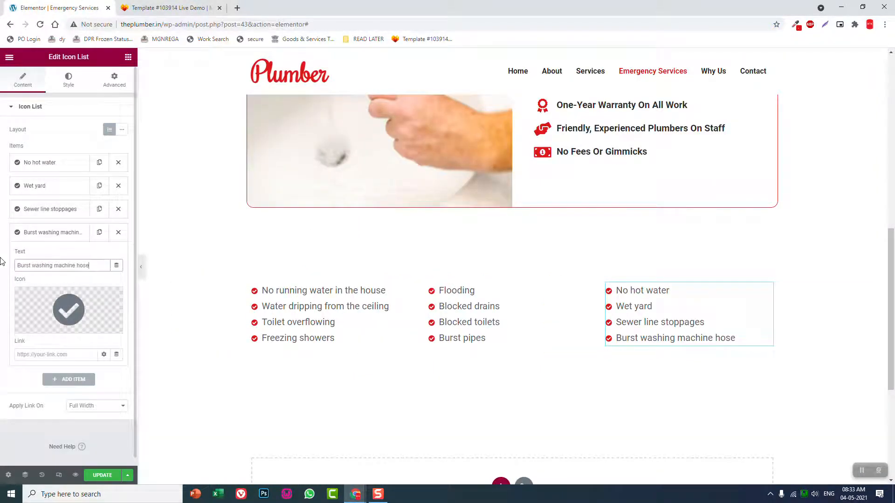
{"action": "left_click", "coordinate": [71, 234]}
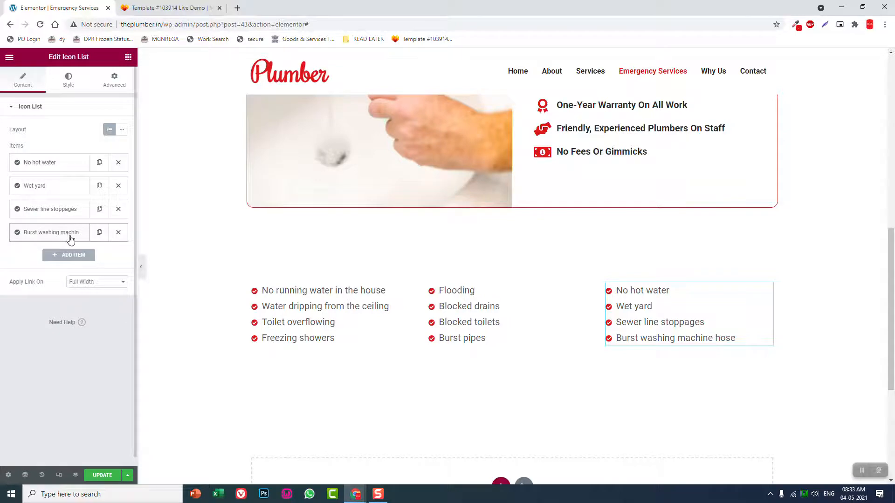
Review the Why Choose Us section and the three icon lists in a full-width preview without the editing panel
{"action": "left_click", "coordinate": [142, 266]}
{"action": "scroll", "coordinate": [604, 275], "scroll_direction": "up", "scroll_amount": 5}
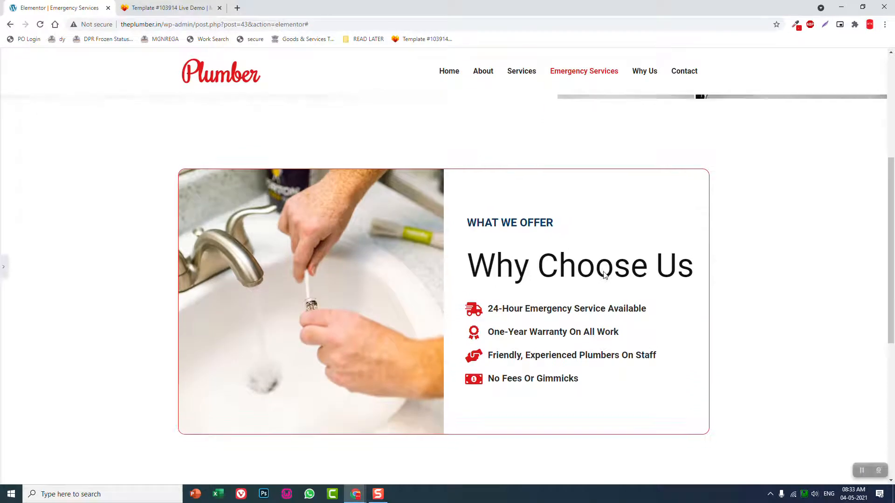
{"action": "scroll", "coordinate": [604, 275], "scroll_direction": "down", "scroll_amount": 5}
{"action": "scroll", "coordinate": [605, 275], "scroll_direction": "up", "scroll_amount": 3}
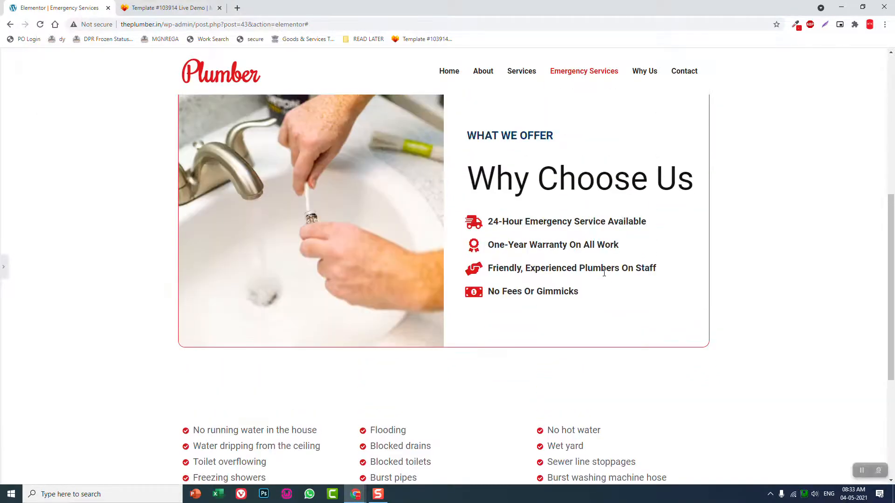
{"action": "scroll", "coordinate": [604, 273], "scroll_direction": "down", "scroll_amount": 2}
{"action": "scroll", "coordinate": [605, 275], "scroll_direction": "down", "scroll_amount": 1}
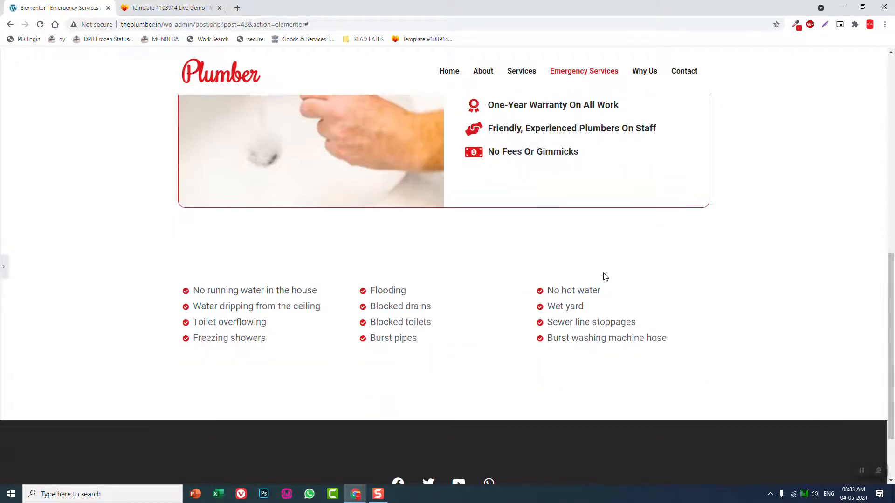
{"action": "scroll", "coordinate": [605, 277], "scroll_direction": "up", "scroll_amount": 1}
{"action": "scroll", "coordinate": [605, 277], "scroll_direction": "up", "scroll_amount": 1}
{"action": "scroll", "coordinate": [605, 277], "scroll_direction": "up", "scroll_amount": 2}
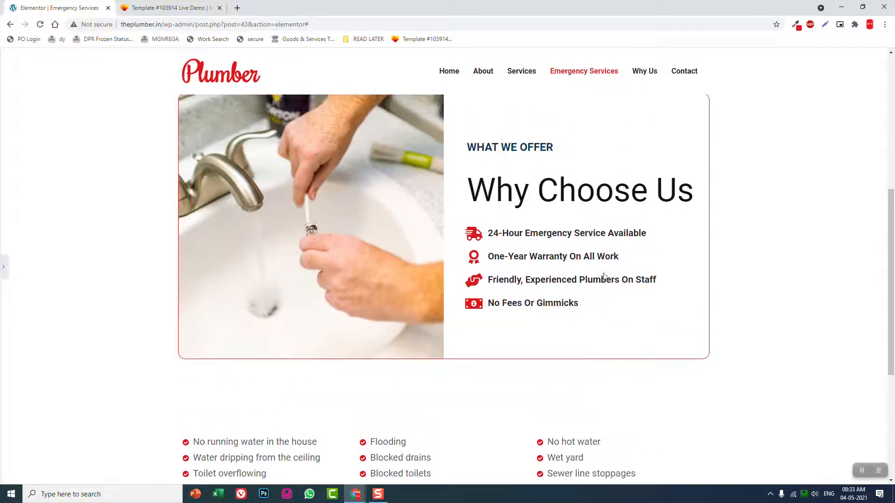
{"action": "scroll", "coordinate": [605, 275], "scroll_direction": "down", "scroll_amount": 1}
{"action": "scroll", "coordinate": [603, 273], "scroll_direction": "down", "scroll_amount": 2}
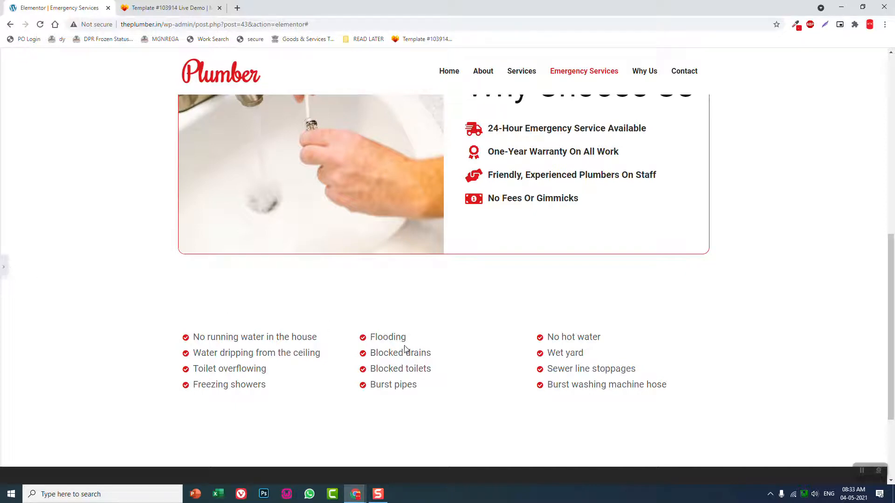
{"action": "left_click", "coordinate": [3, 265]}
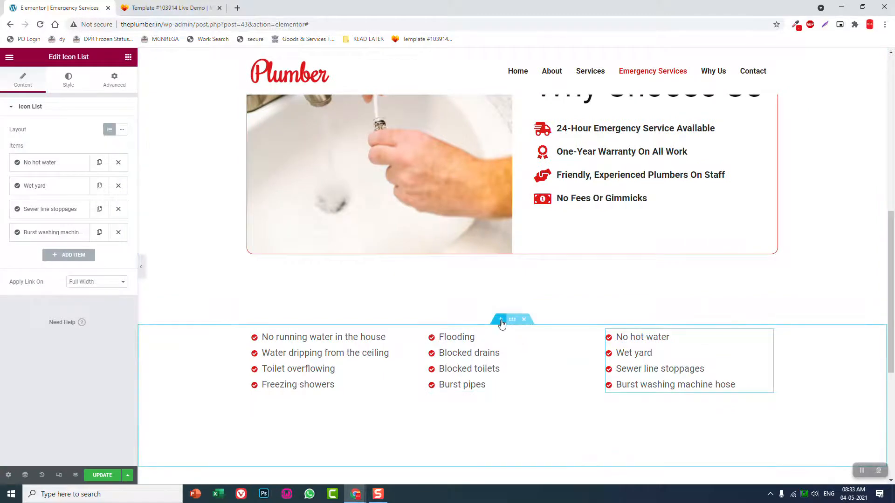
Add a new single-column section directly above the three-column icon list section
{"action": "left_click", "coordinate": [500, 319]}
{"action": "left_click", "coordinate": [501, 368]}
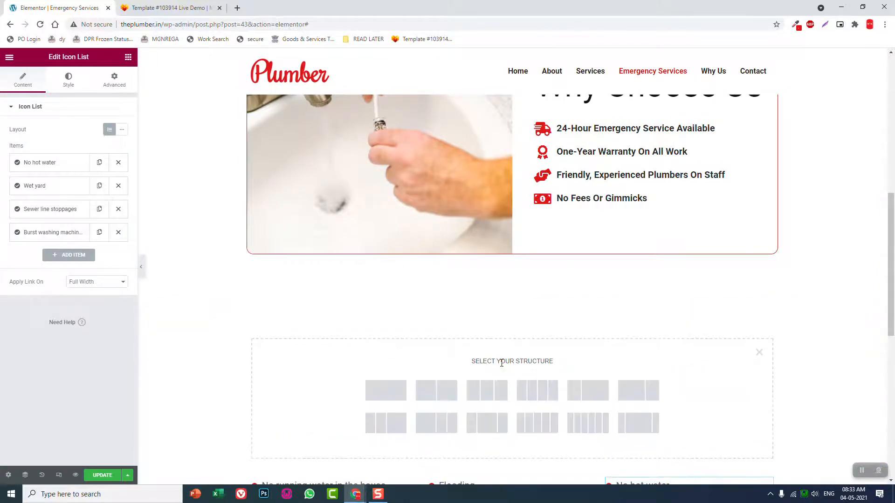
{"action": "left_click", "coordinate": [398, 393]}
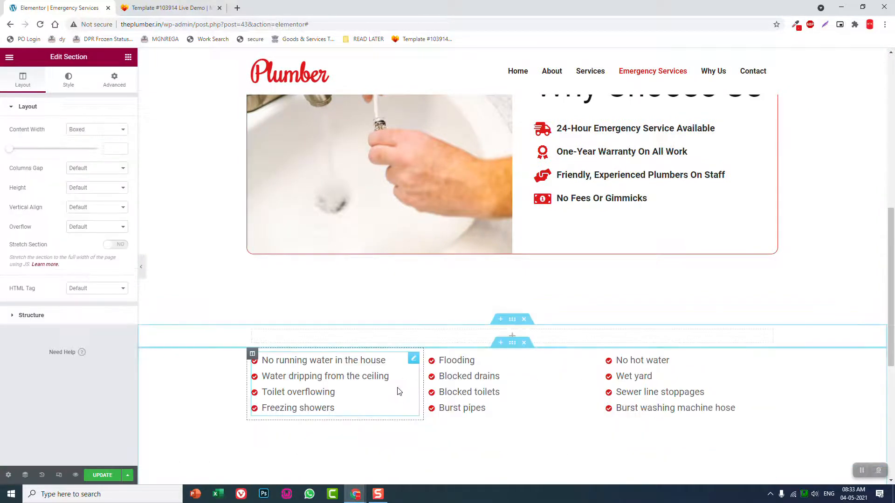
Search the widgets for Alert and place an Alert widget in the new empty section
{"action": "left_click", "coordinate": [128, 57]}
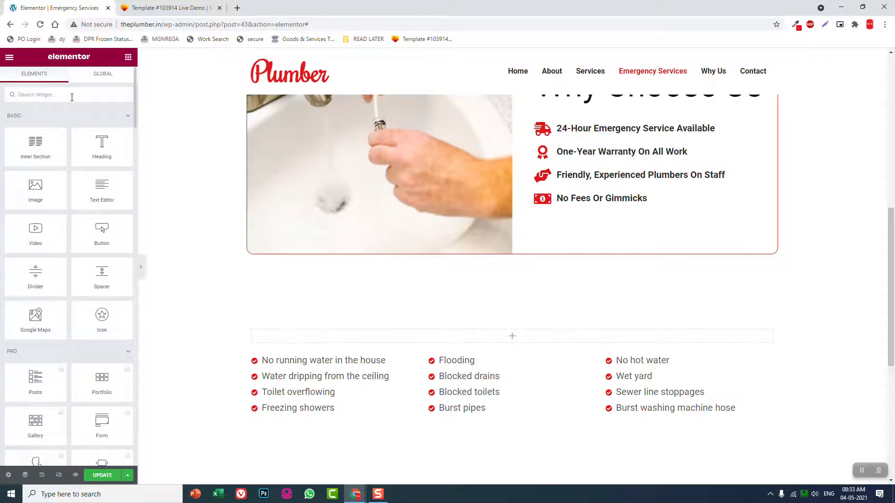
{"action": "type", "text": "aler"}
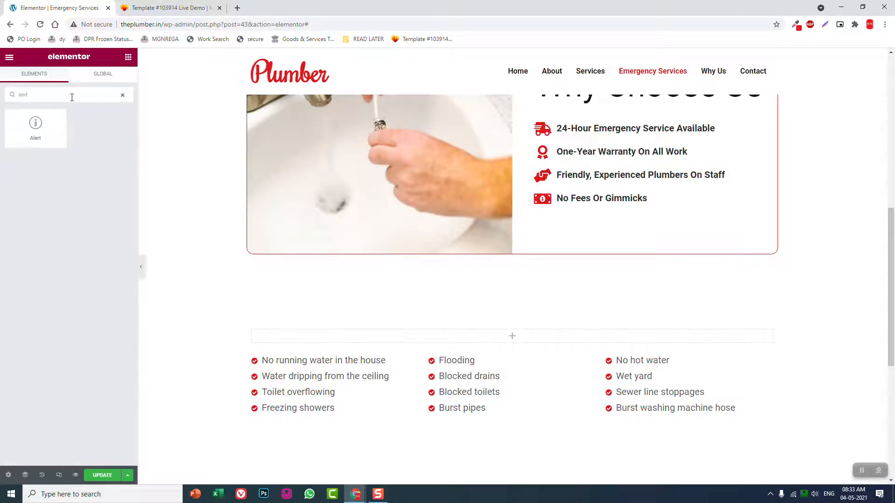
{"action": "left_click_drag", "start_coordinate": [37, 124], "coordinate": [514, 333]}
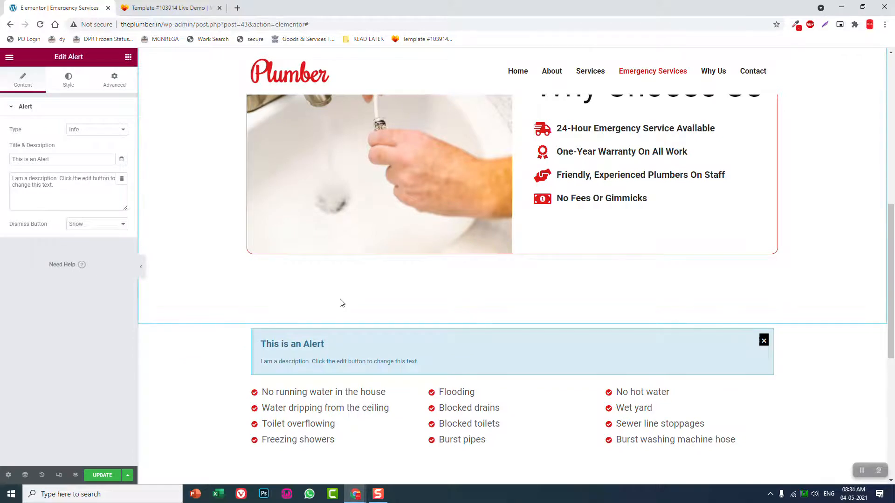
Replace the alert's title with "s" and its description with the template's "Our team can help you with a variety of emergency services, including:"
{"action": "scroll", "coordinate": [342, 303], "scroll_direction": "down", "scroll_amount": 1}
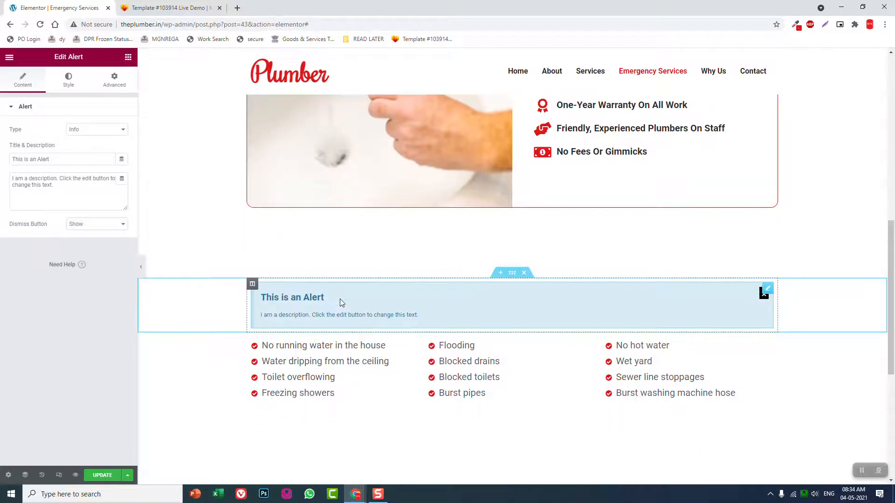
{"action": "left_click_drag", "start_coordinate": [68, 159], "coordinate": [2, 161]}
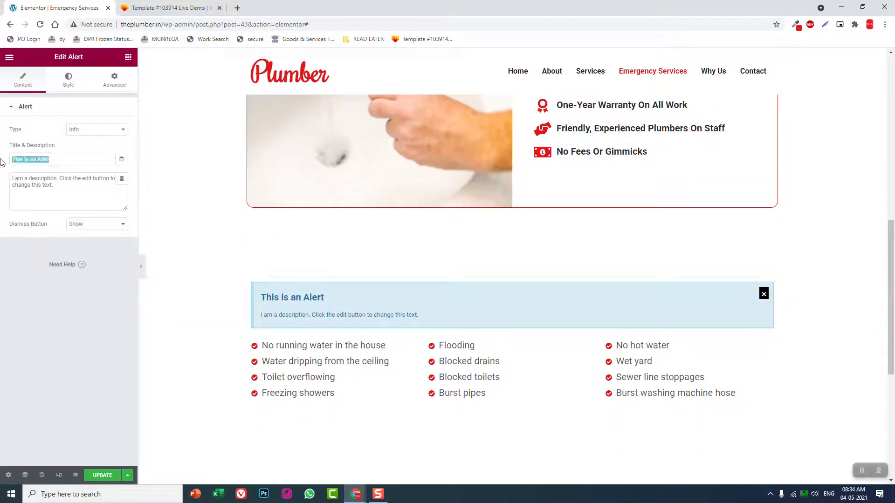
{"action": "key", "text": "BackSpace"}
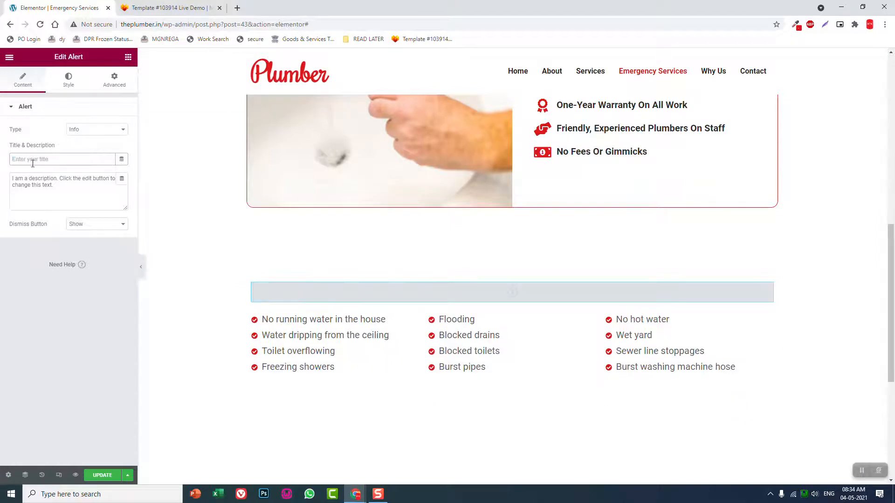
{"action": "left_click", "coordinate": [168, 8]}
{"action": "left_click_drag", "start_coordinate": [432, 364], "coordinate": [150, 273]}
{"action": "triple_click", "coordinate": [149, 273]}
{"action": "key", "text": "ctrl+c"}
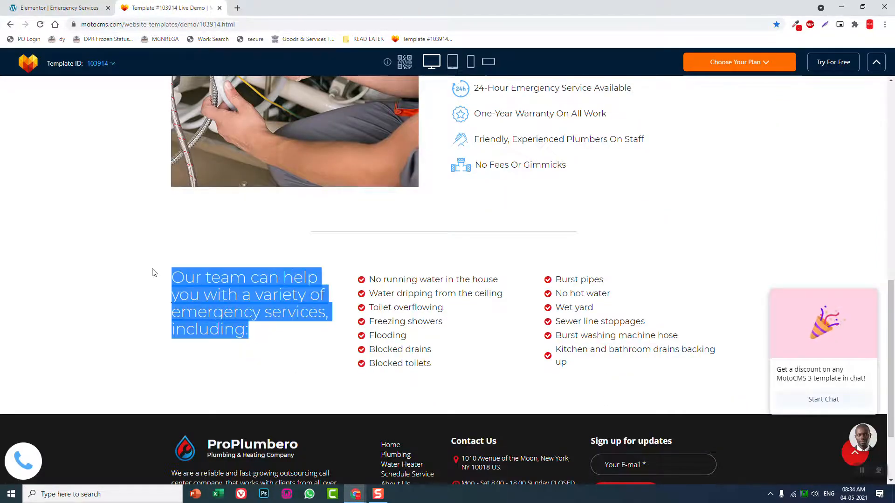
{"action": "left_click", "coordinate": [62, 3]}
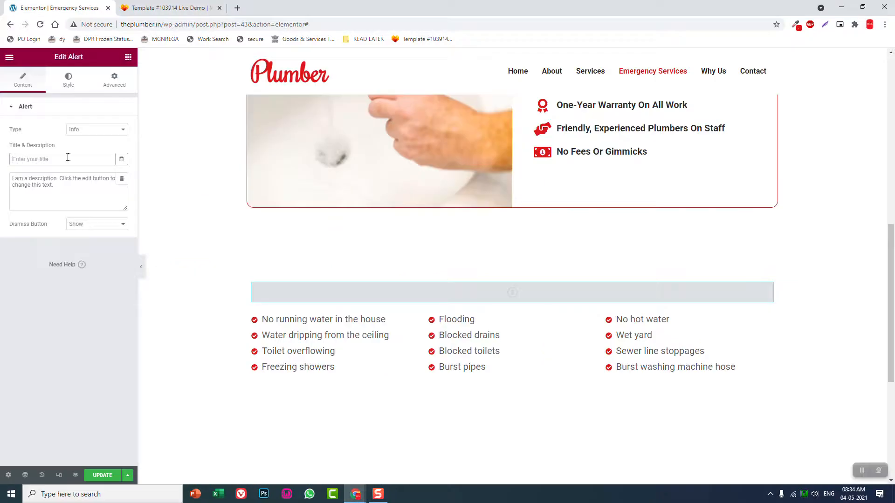
{"action": "left_click", "coordinate": [77, 195]}
{"action": "key", "text": "ctrl+a"}
{"action": "key", "text": "ctrl+v"}
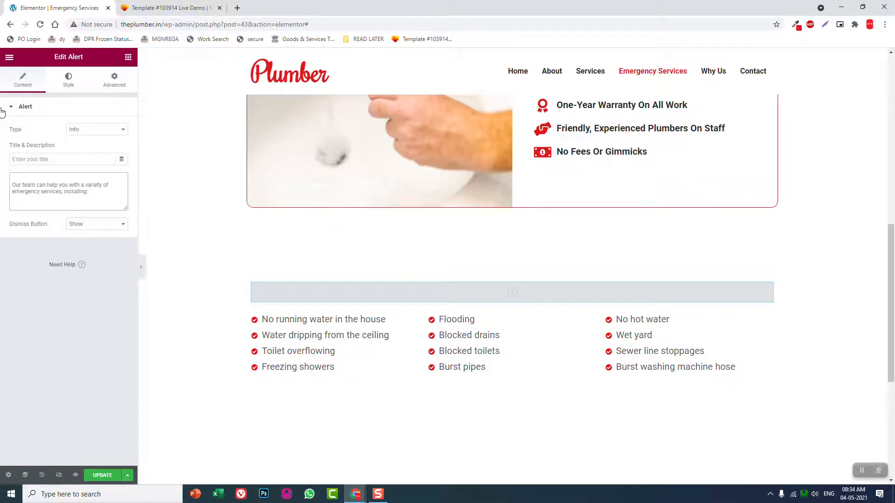
{"action": "left_click", "coordinate": [58, 155]}
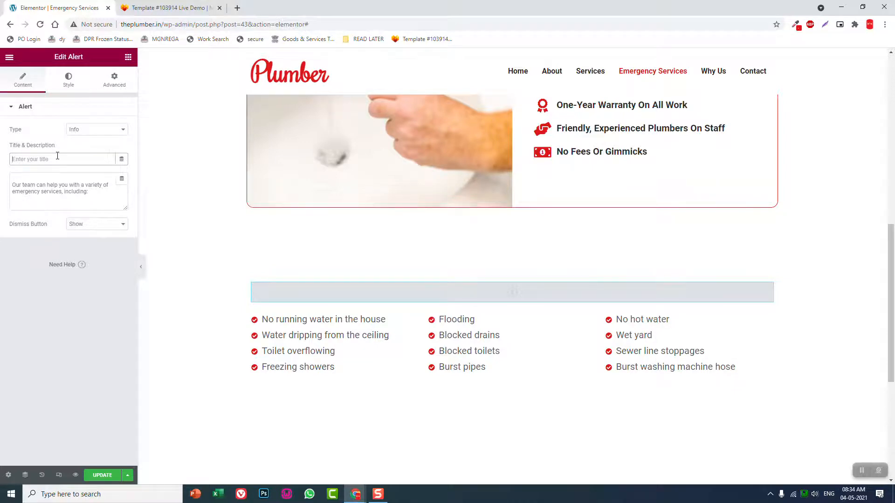
{"action": "type", "text": "s"}
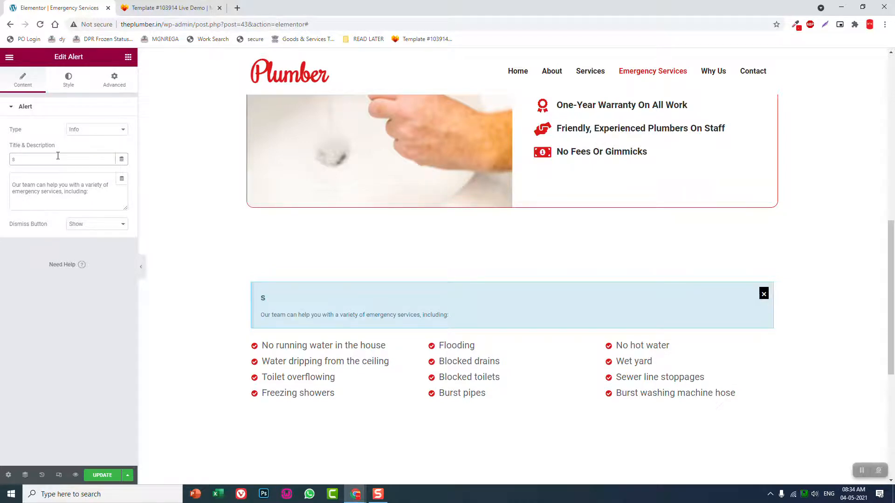
Try the Warning and Danger types on the alert and set its type to Success
{"action": "left_click", "coordinate": [84, 135]}
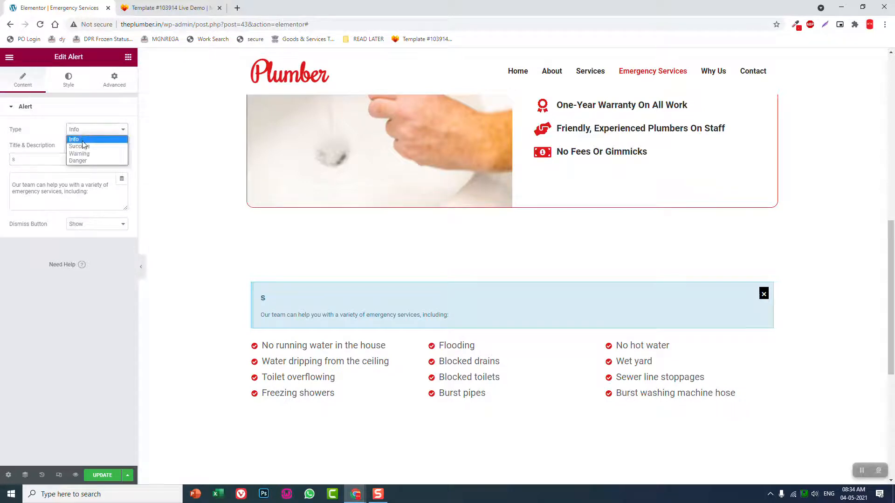
{"action": "left_click", "coordinate": [86, 154]}
{"action": "left_click", "coordinate": [89, 133]}
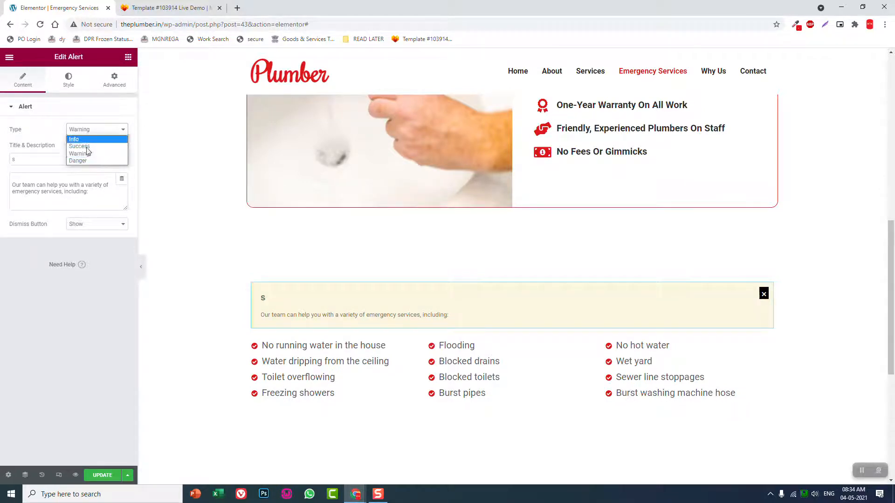
{"action": "left_click", "coordinate": [87, 161]}
{"action": "left_click", "coordinate": [87, 131]}
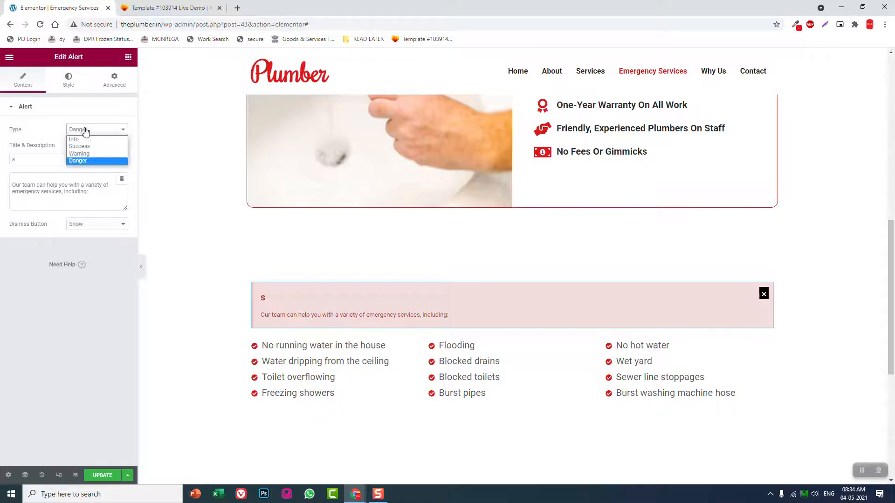
{"action": "left_click", "coordinate": [87, 147]}
{"action": "left_click", "coordinate": [90, 131]}
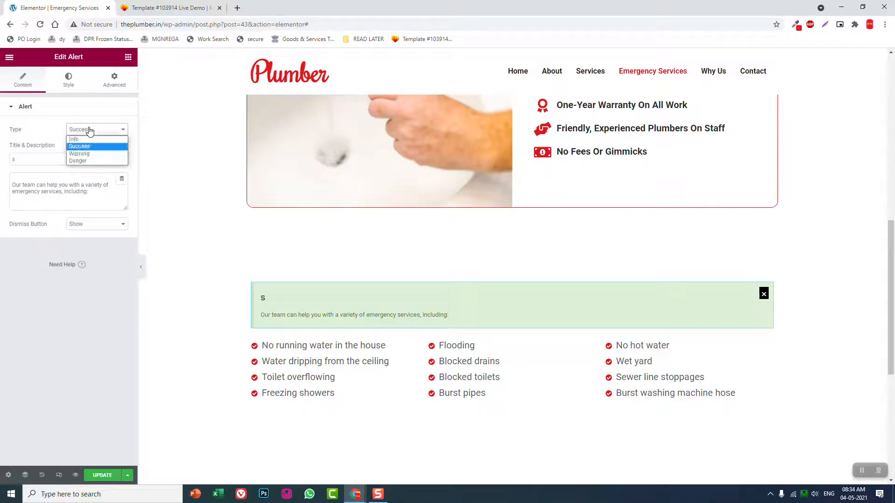
{"action": "left_click", "coordinate": [90, 131]}
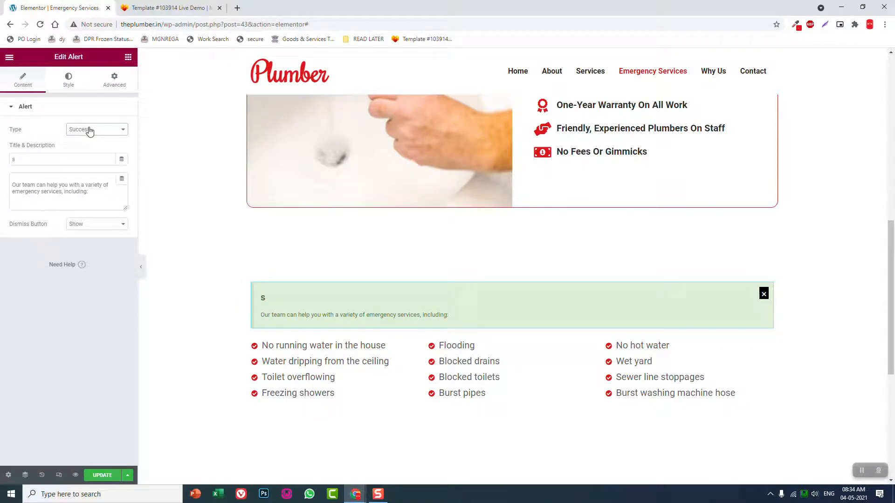
Hide the alert's dismiss button and replace its title with "Note"
{"action": "left_click", "coordinate": [94, 229]}
{"action": "left_click", "coordinate": [93, 239]}
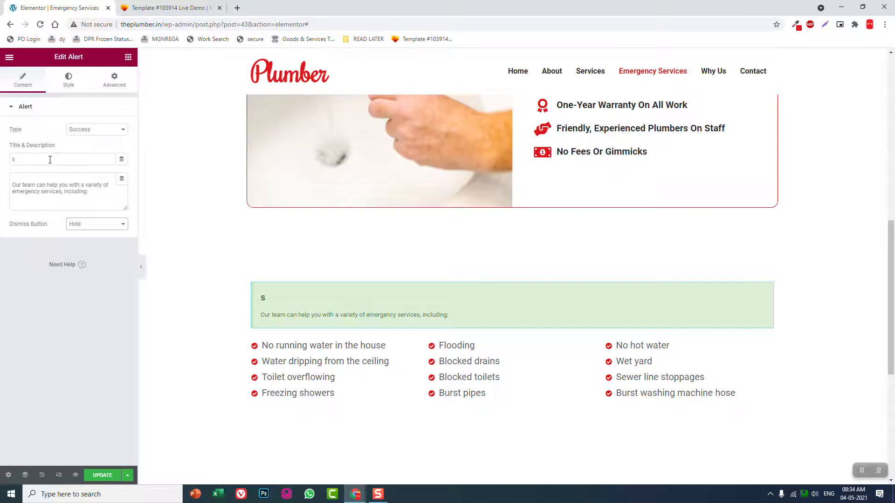
{"action": "left_click_drag", "start_coordinate": [49, 158], "coordinate": [1, 159]}
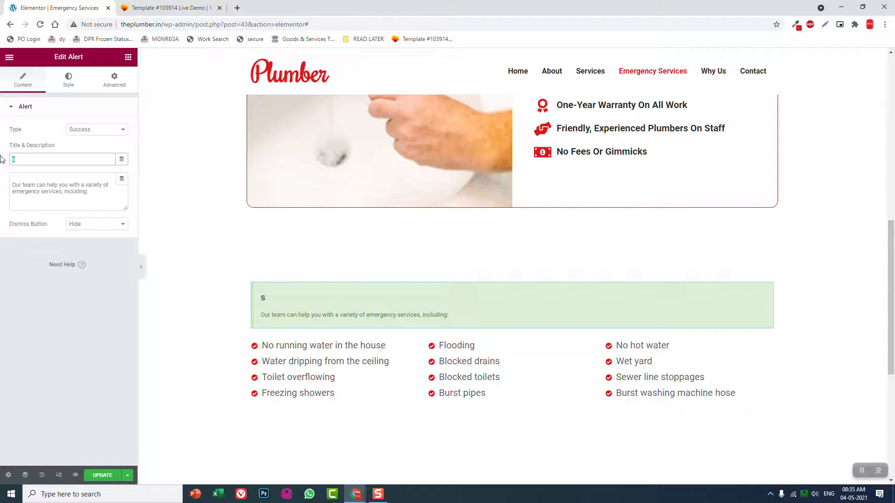
{"action": "key", "text": "BackSpace"}
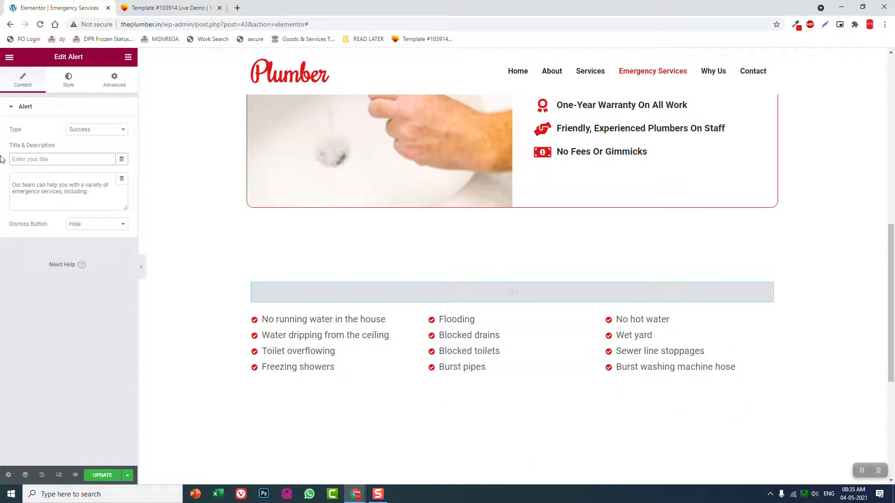
{"action": "type", "text": "Note"}
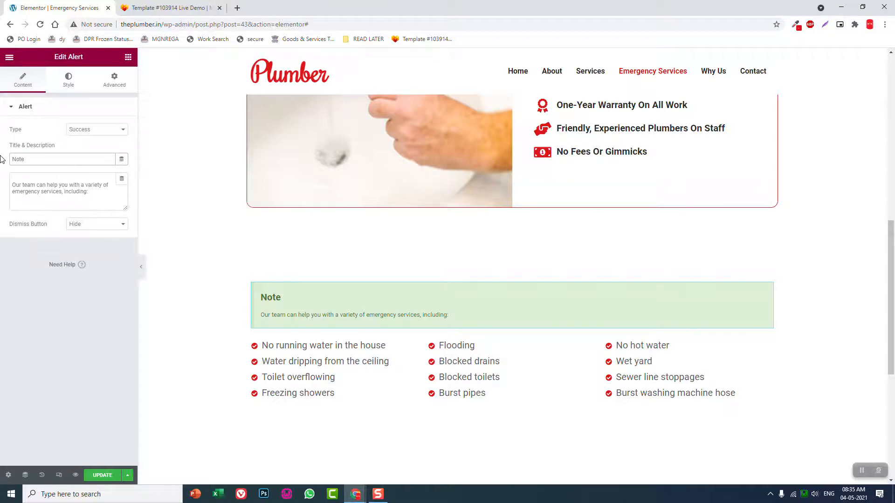
Copy the alert's description over its title as "Our team can help you with a variety of emergency services, including:" and empty the description
{"action": "key", "text": "Tab"}
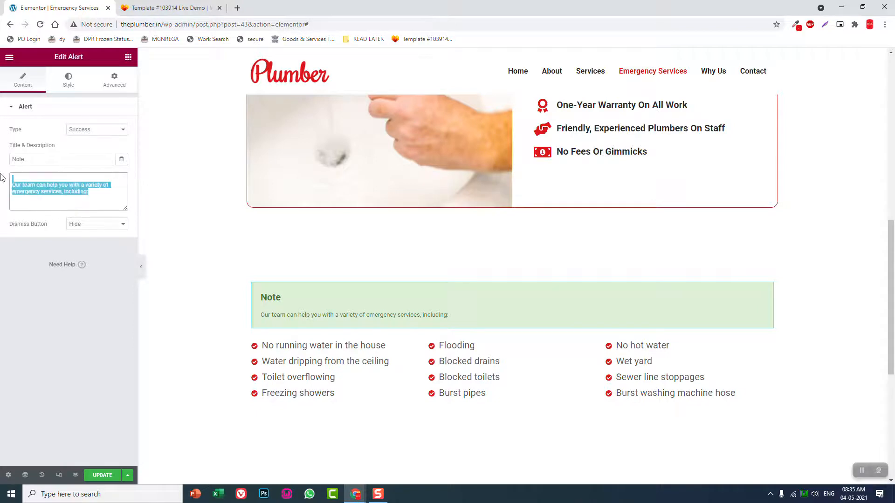
{"action": "key", "text": "ctrl+c"}
{"action": "key", "text": "shift+Tab"}
{"action": "key", "text": "ctrl+v"}
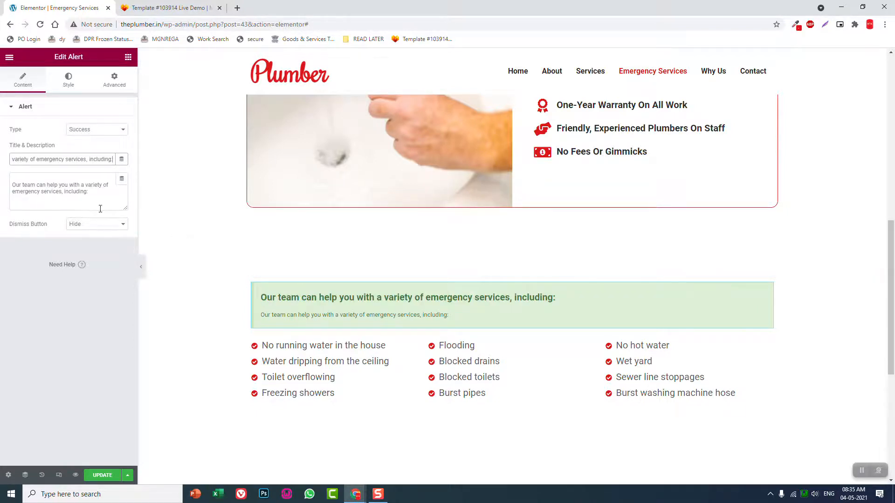
{"action": "key", "text": "Tab"}
{"action": "key", "text": "BackSpace"}
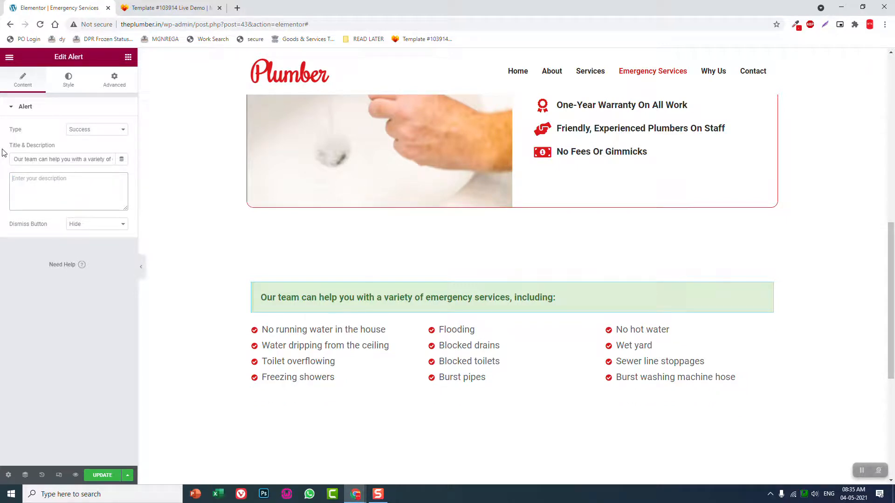
Set the alert's background colour to the red de1819 taken from the colour picker extension's history
{"action": "left_click", "coordinate": [67, 81]}
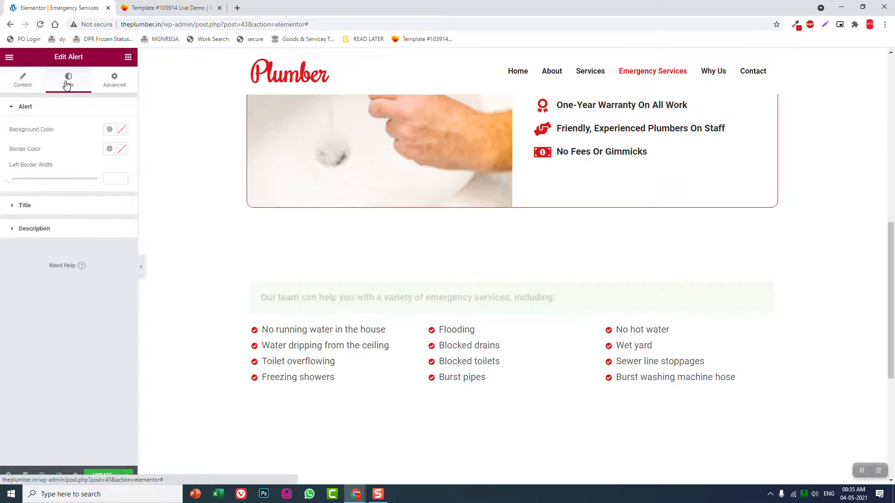
{"action": "left_click", "coordinate": [122, 131]}
{"action": "key", "text": "ctrl+v"}
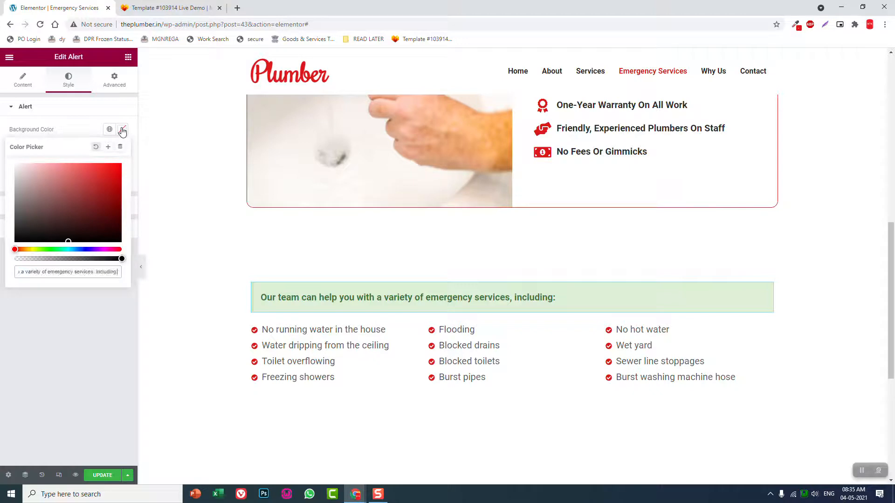
{"action": "left_click", "coordinate": [798, 27]}
{"action": "left_click", "coordinate": [765, 57]}
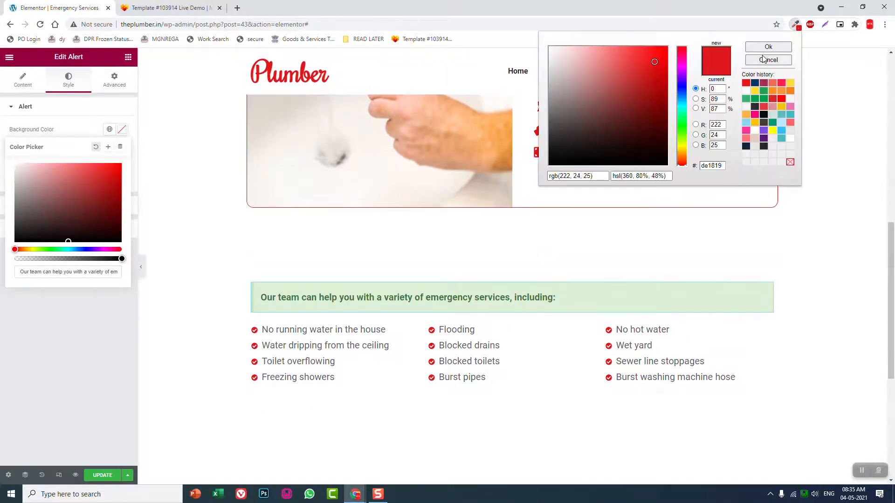
{"action": "double_click", "coordinate": [722, 165]}
{"action": "left_click", "coordinate": [748, 85]}
{"action": "left_click", "coordinate": [80, 270]}
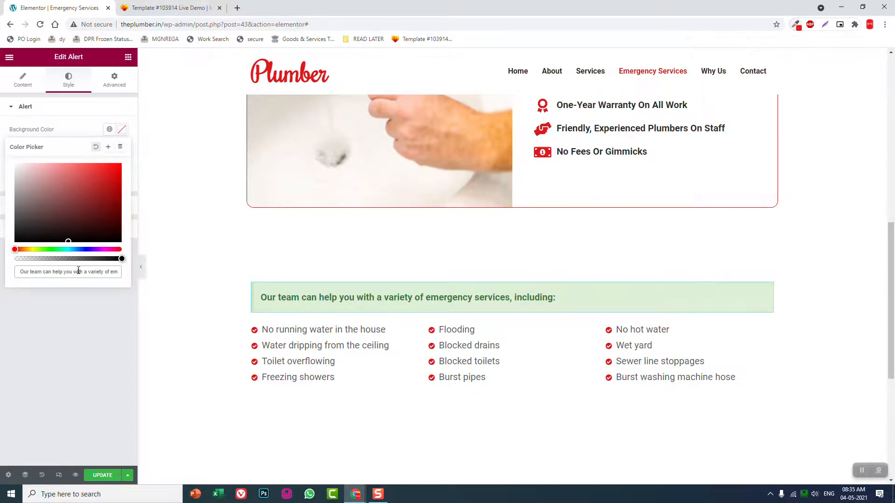
{"action": "key", "text": "ctrl+a"}
{"action": "key", "text": "ctrl+v"}
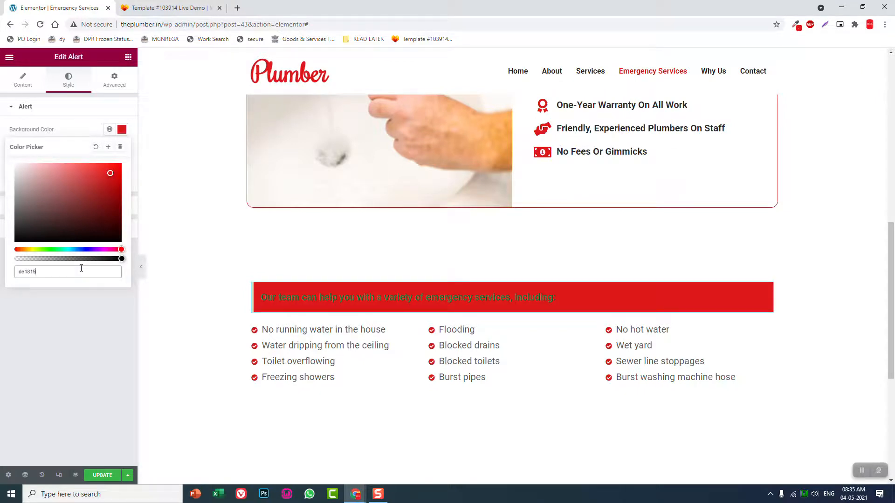
{"action": "left_click", "coordinate": [54, 316]}
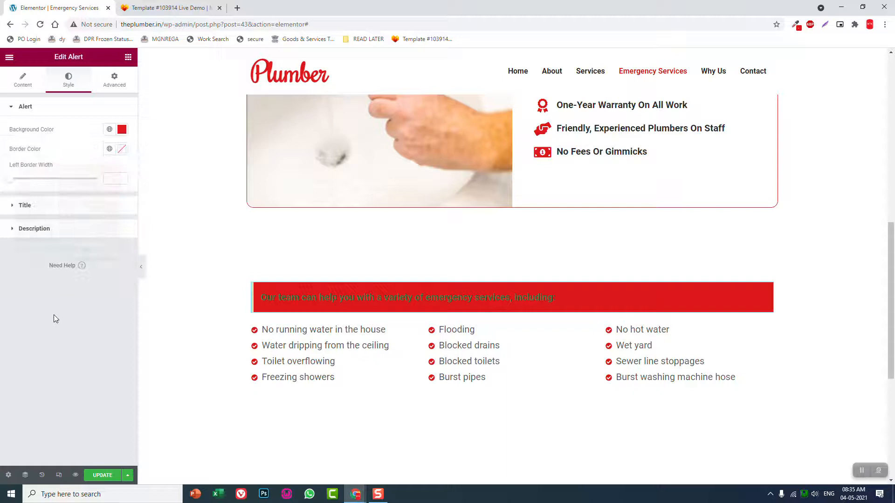
Set the alert title's text colour to white, #FFFFFF
{"action": "left_click", "coordinate": [84, 205]}
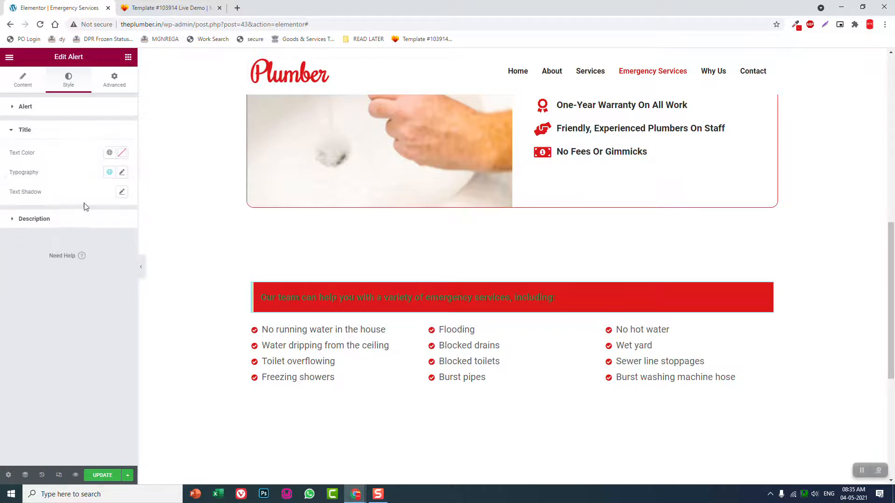
{"action": "left_click", "coordinate": [123, 153]}
{"action": "key", "text": "ctrl+v"}
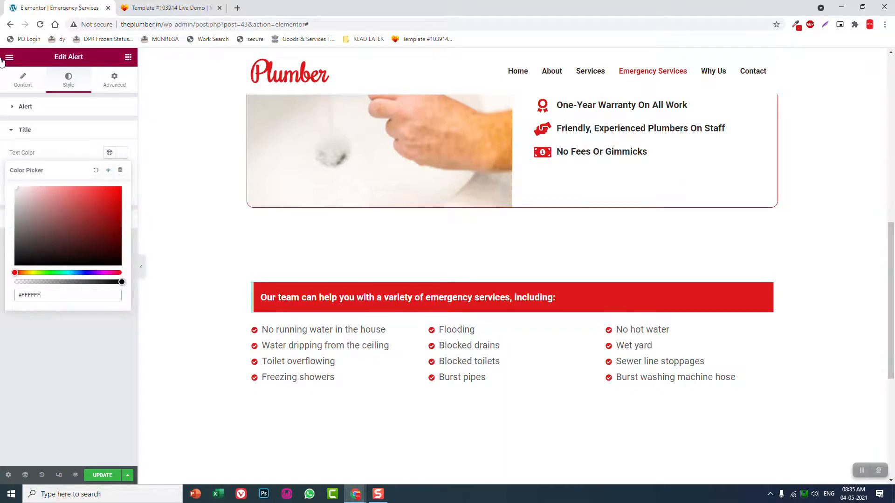
{"action": "left_click", "coordinate": [68, 317]}
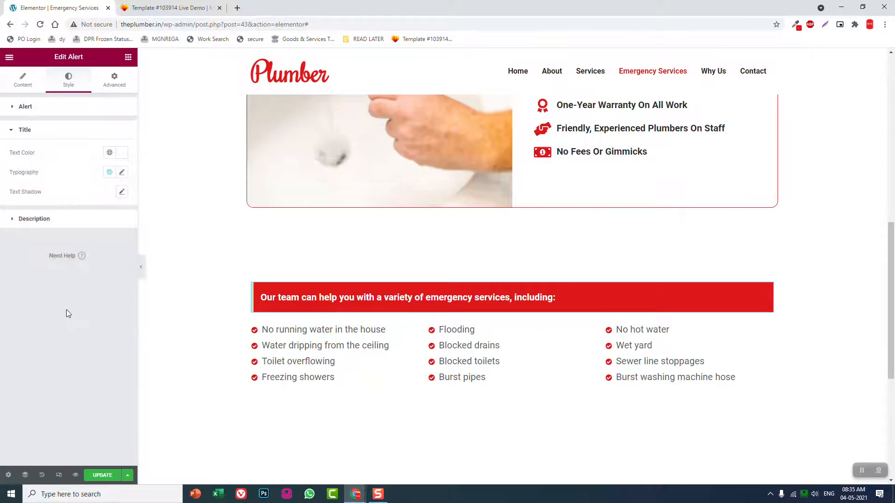
Set the alert's border colour to the dark blue 063668 taken from the colour picker extension's history
{"action": "left_click", "coordinate": [65, 114]}
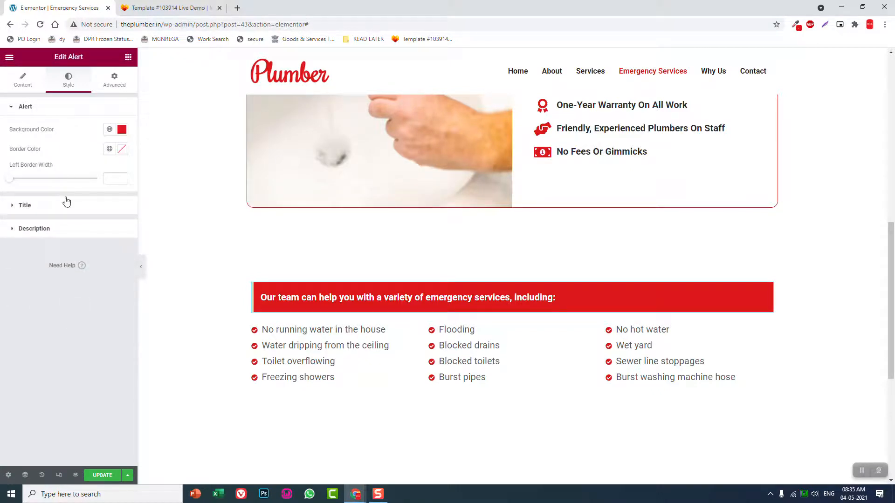
{"action": "left_click", "coordinate": [122, 149]}
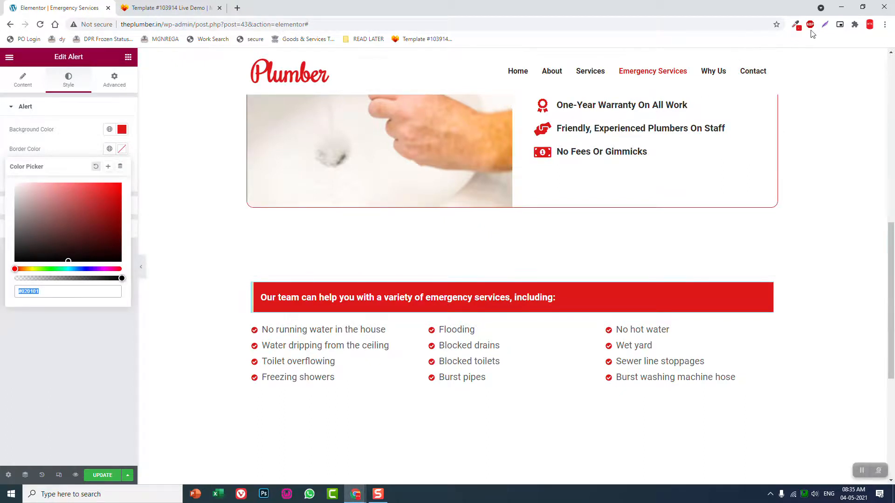
{"action": "left_click", "coordinate": [796, 24]}
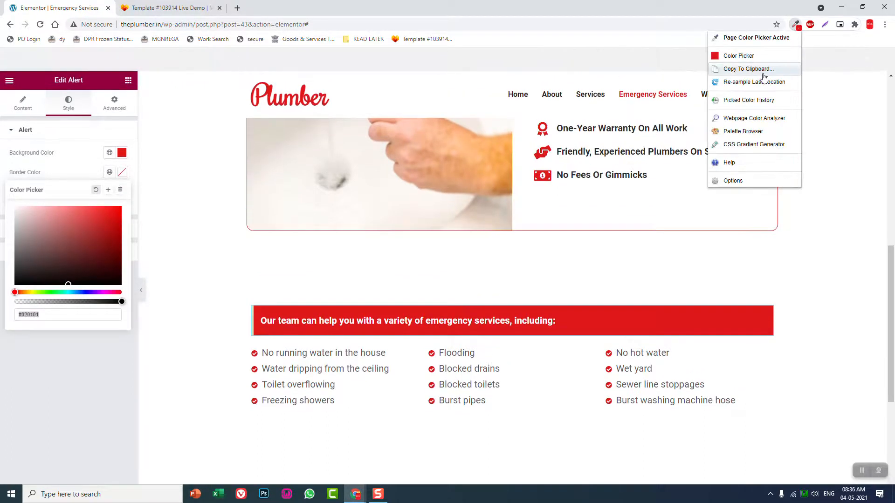
{"action": "left_click", "coordinate": [764, 70]}
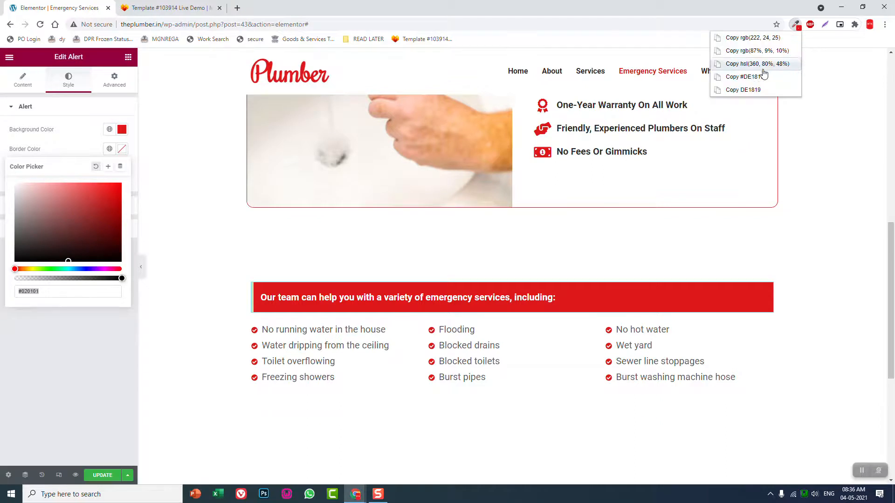
{"action": "left_click", "coordinate": [800, 27]}
{"action": "left_click", "coordinate": [796, 26]}
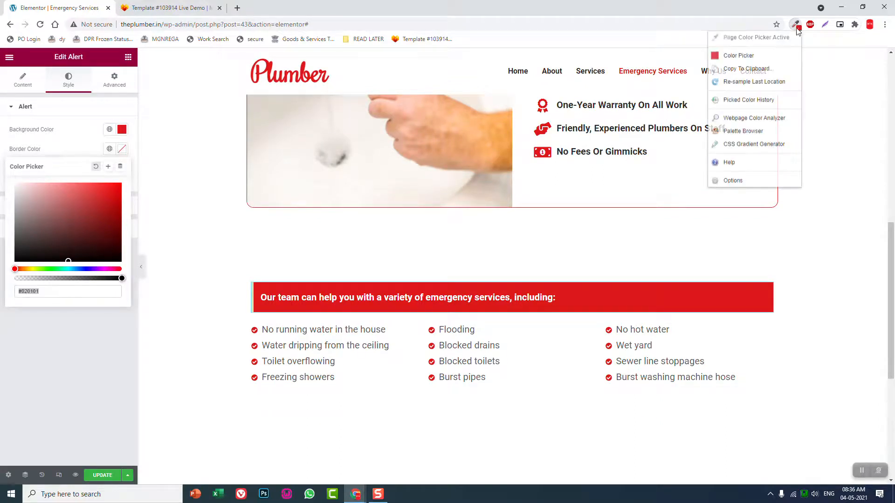
{"action": "left_click", "coordinate": [764, 37]}
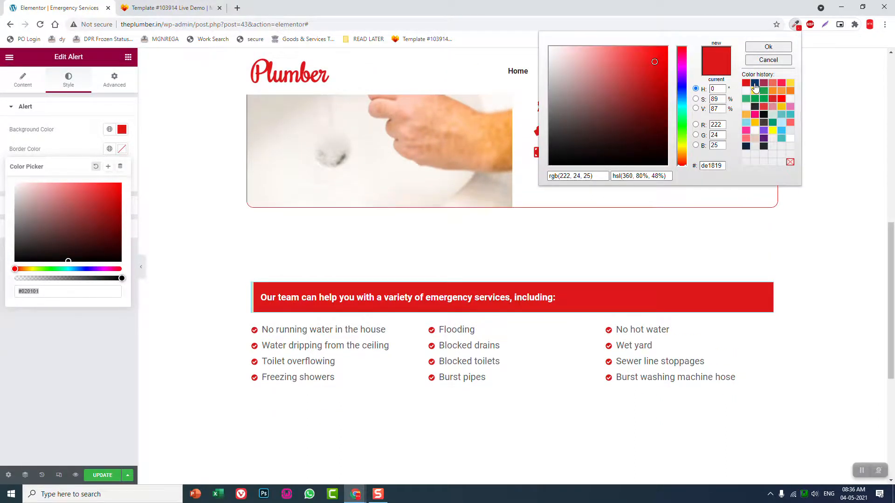
{"action": "left_click", "coordinate": [754, 83]}
{"action": "left_click_drag", "start_coordinate": [724, 167], "coordinate": [679, 166]}
{"action": "key", "text": "ctrl+c"}
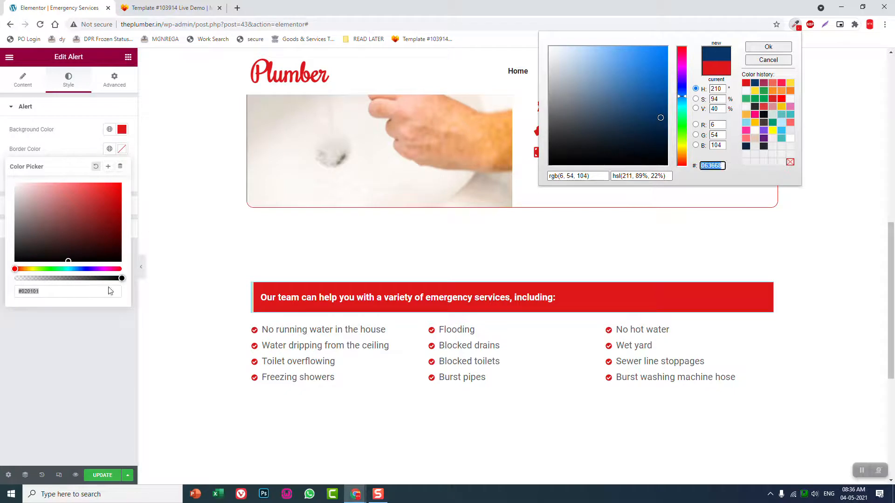
{"action": "left_click", "coordinate": [56, 290]}
{"action": "key", "text": "ctrl+a"}
{"action": "key", "text": "ctrl+v"}
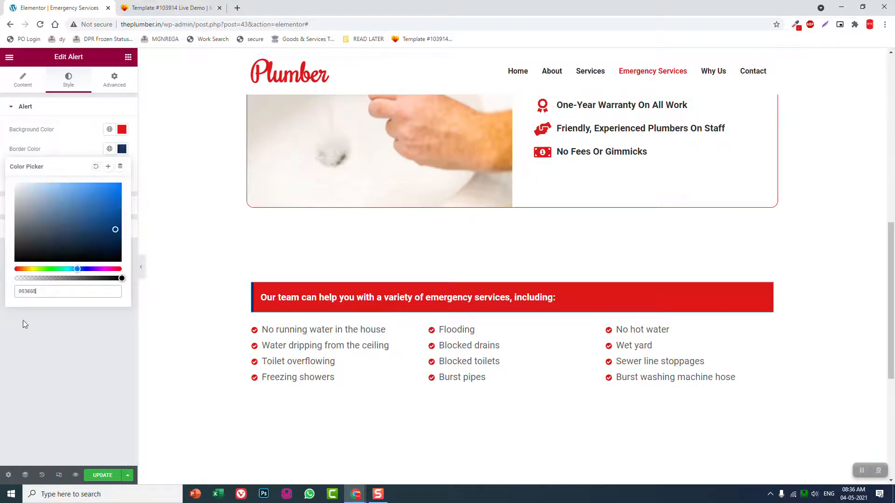
{"action": "left_click", "coordinate": [24, 320]}
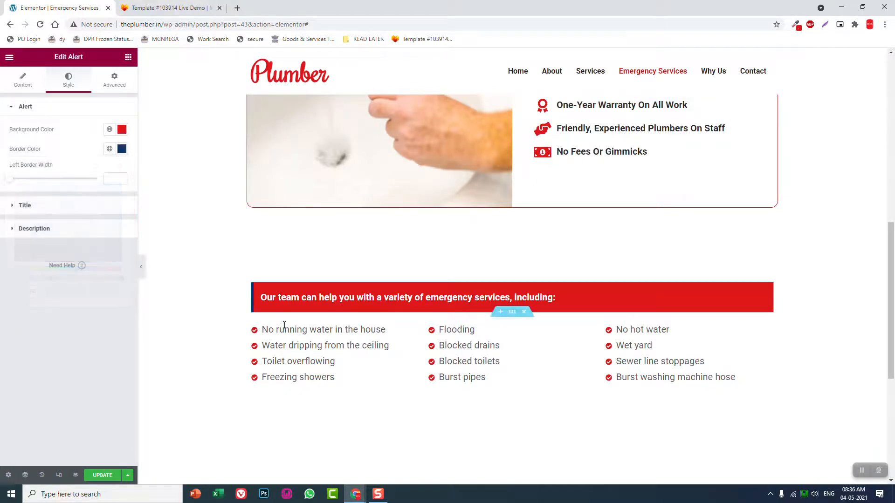
Preview the page at full width without the editing panel, examining the alert and icon lists, and restore the panel
{"action": "left_click", "coordinate": [141, 268]}
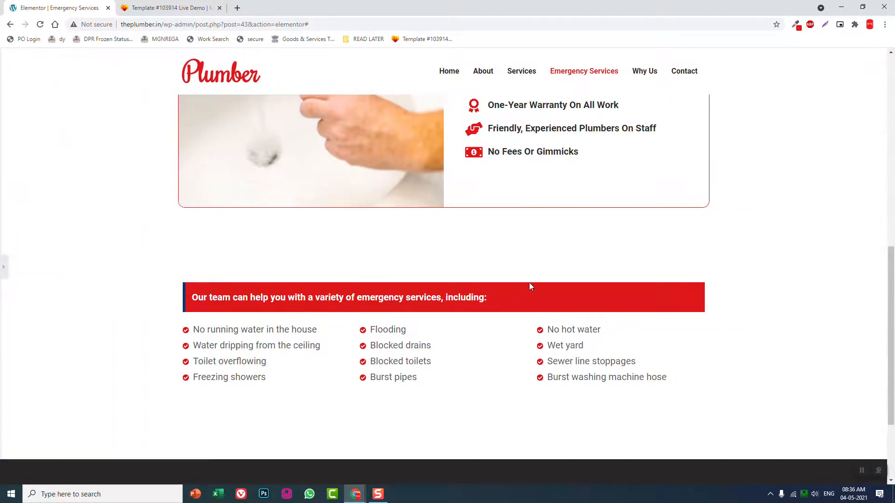
{"action": "scroll", "coordinate": [451, 332], "scroll_direction": "down", "scroll_amount": 1}
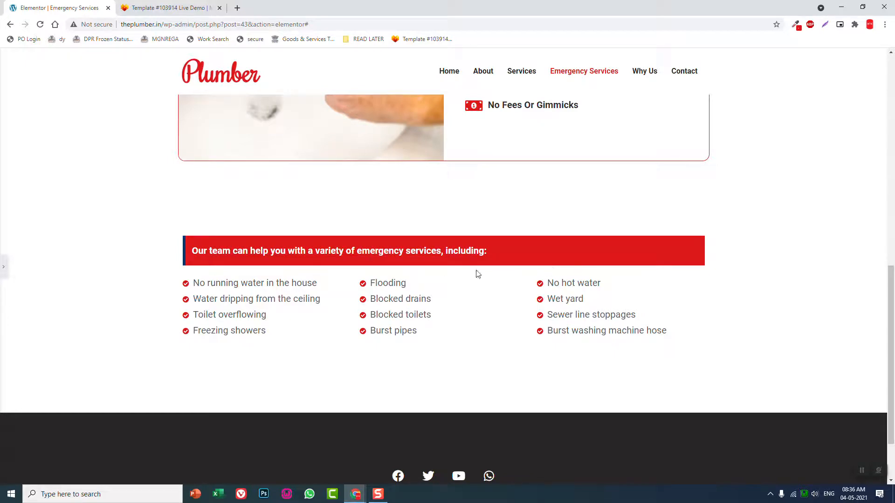
{"action": "scroll", "coordinate": [389, 339], "scroll_direction": "down", "scroll_amount": 1}
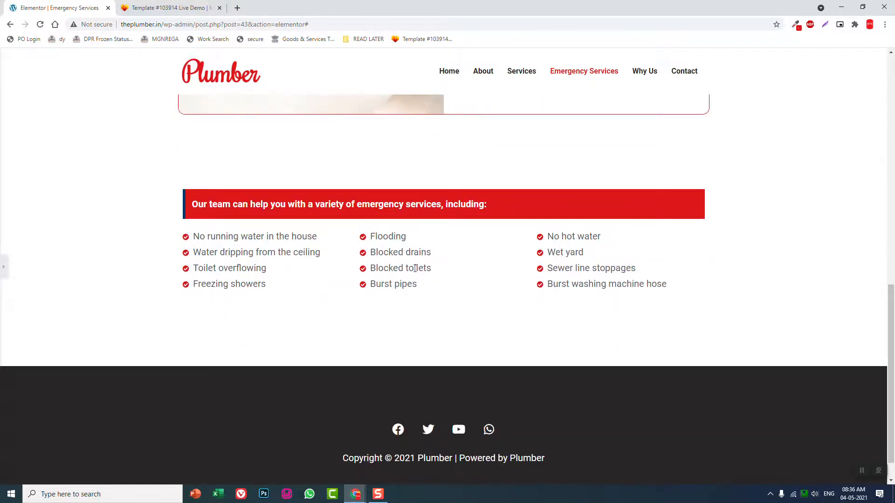
{"action": "scroll", "coordinate": [635, 285], "scroll_direction": "up", "scroll_amount": 5}
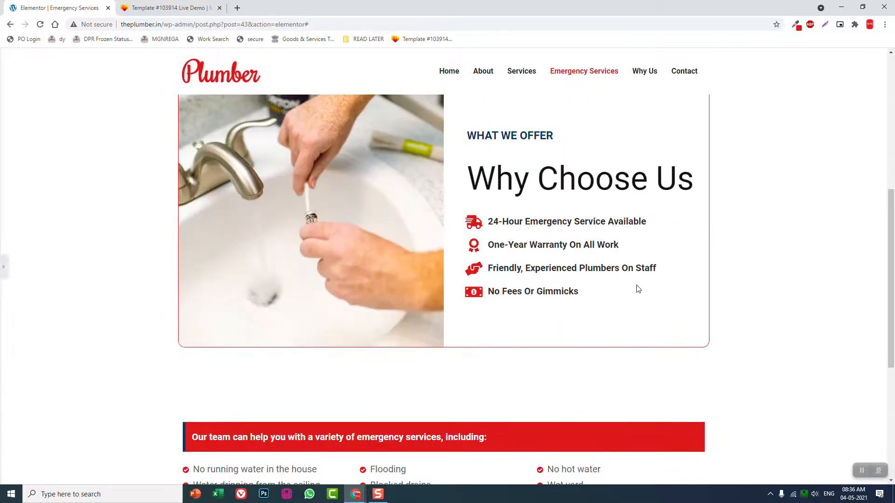
{"action": "scroll", "coordinate": [638, 289], "scroll_direction": "down", "scroll_amount": 4}
{"action": "scroll", "coordinate": [638, 289], "scroll_direction": "up", "scroll_amount": 6}
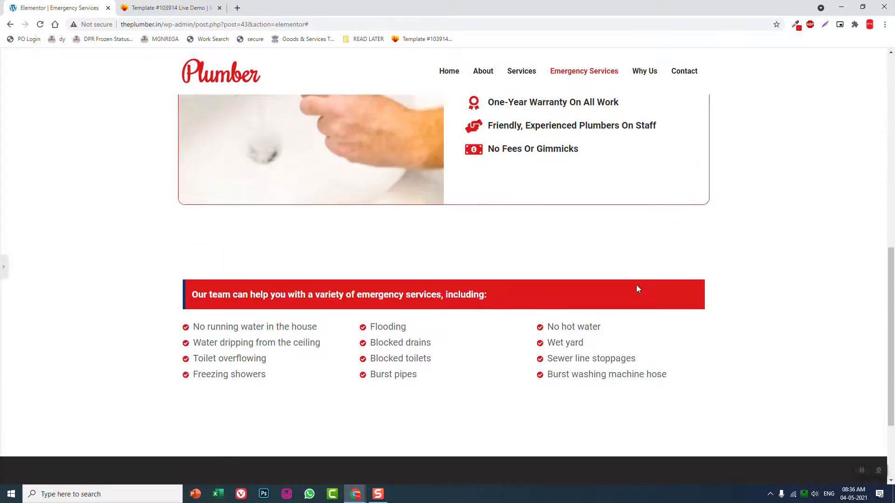
{"action": "scroll", "coordinate": [637, 285], "scroll_direction": "down", "scroll_amount": 5}
{"action": "scroll", "coordinate": [637, 285], "scroll_direction": "down", "scroll_amount": 2}
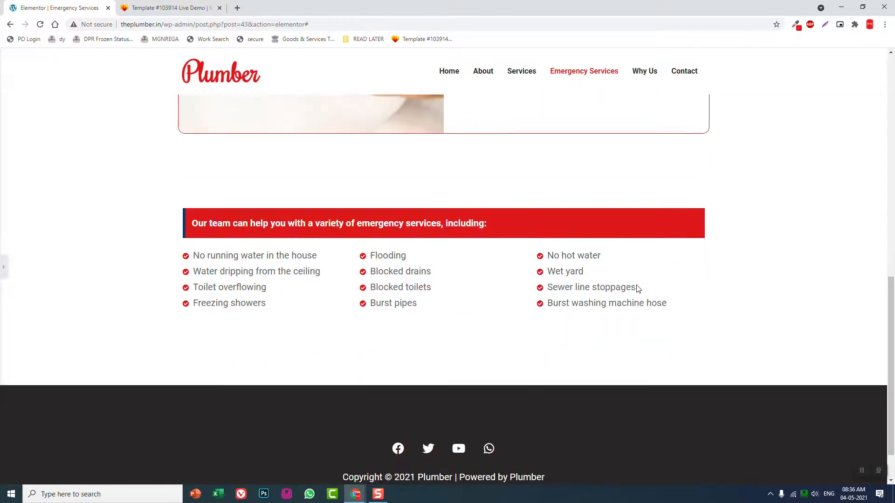
{"action": "scroll", "coordinate": [635, 286], "scroll_direction": "up", "scroll_amount": 4}
{"action": "scroll", "coordinate": [636, 286], "scroll_direction": "down", "scroll_amount": 3}
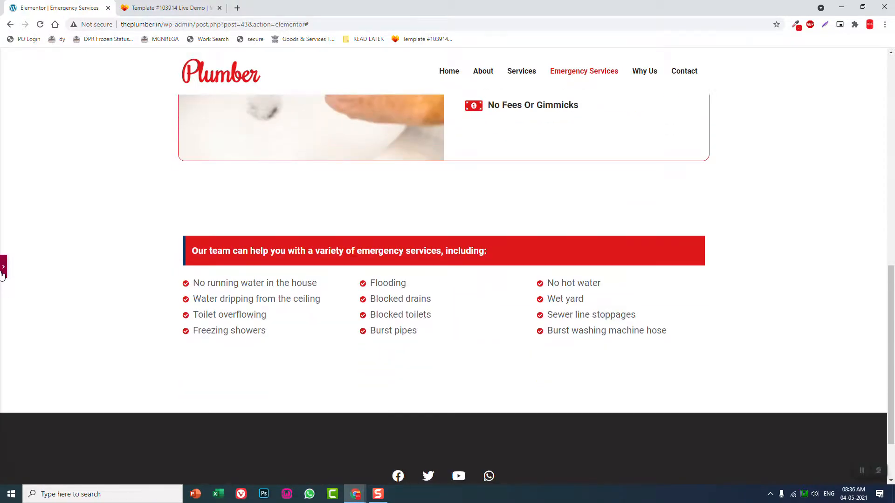
{"action": "left_click", "coordinate": [2, 275]}
Compare the services section with the MotoCMS template demo in the browser, and return to the Elementor page to review its upper sections
{"action": "left_click", "coordinate": [163, 5]}
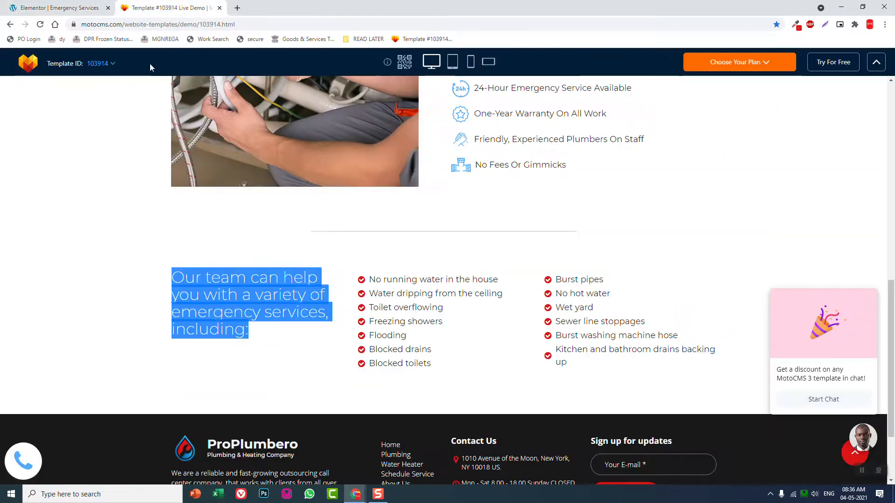
{"action": "left_click", "coordinate": [105, 206]}
{"action": "left_click", "coordinate": [49, 9]}
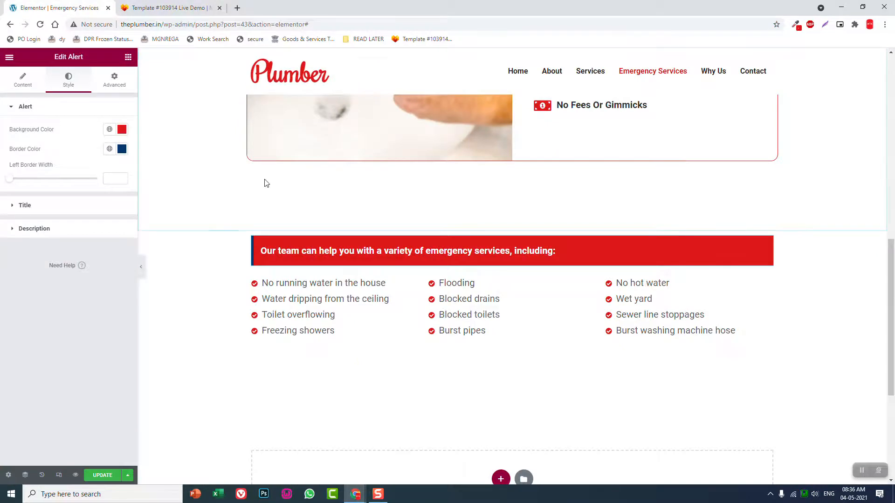
{"action": "scroll", "coordinate": [304, 214], "scroll_direction": "up", "scroll_amount": 9}
{"action": "scroll", "coordinate": [304, 216], "scroll_direction": "up", "scroll_amount": 3}
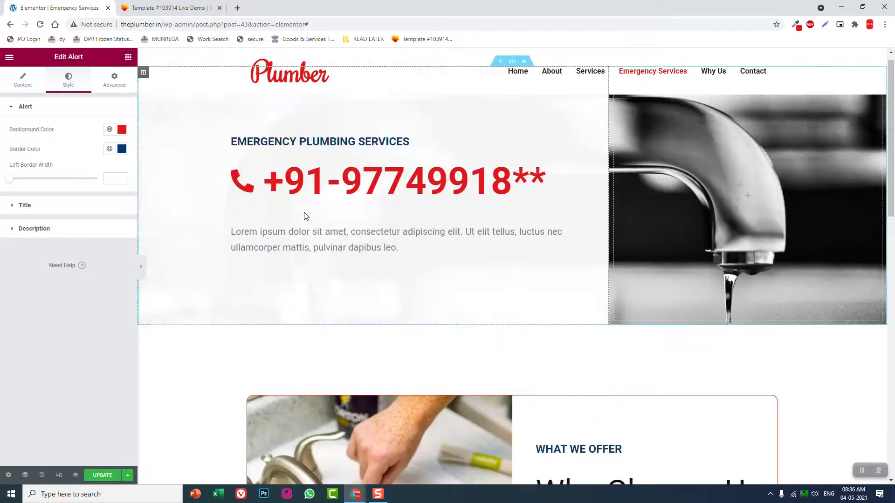
Insert the saved "cta" section template below the icon lists, without importing its document settings
{"action": "scroll", "coordinate": [377, 233], "scroll_direction": "down", "scroll_amount": 2}
{"action": "scroll", "coordinate": [377, 233], "scroll_direction": "down", "scroll_amount": 12}
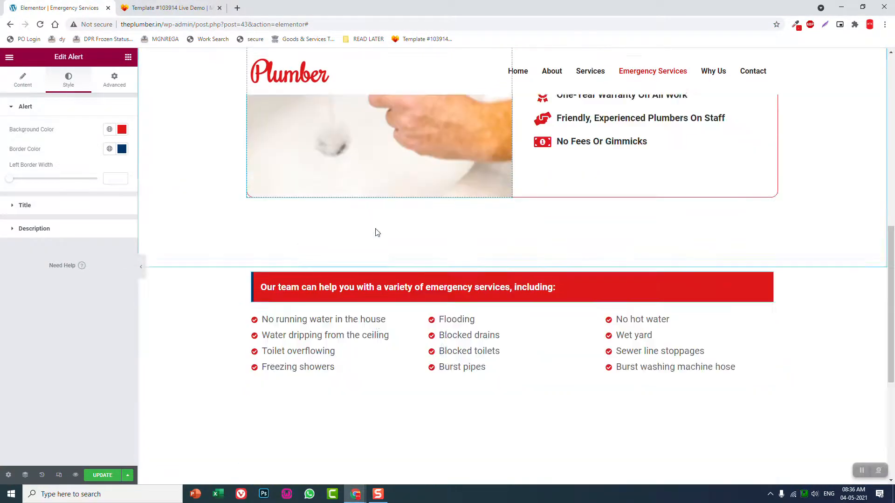
{"action": "left_click", "coordinate": [499, 291]}
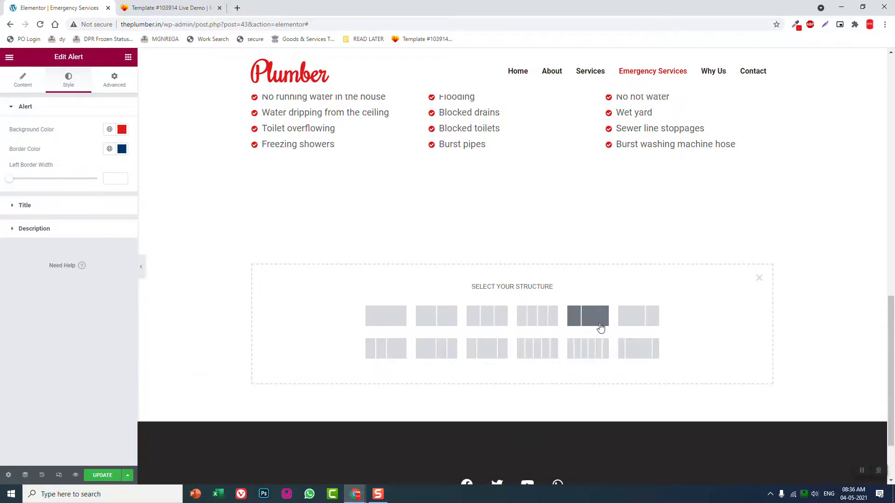
{"action": "left_click", "coordinate": [759, 278]}
{"action": "left_click", "coordinate": [524, 292]}
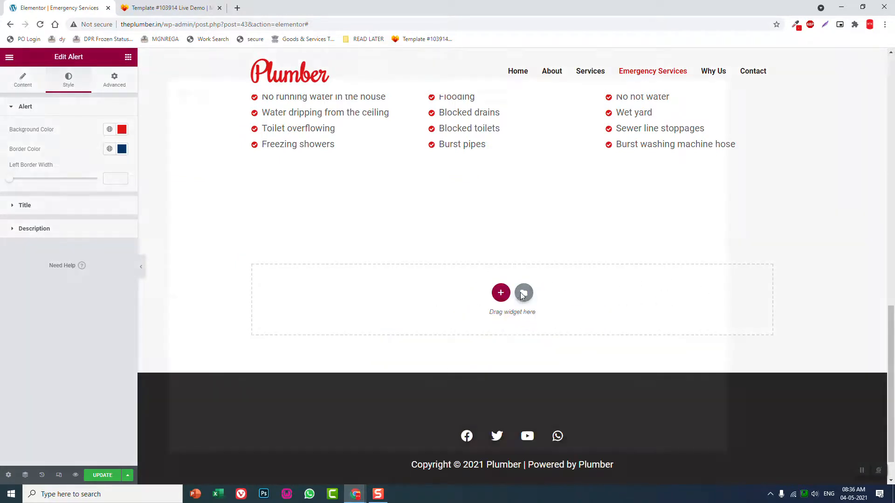
{"action": "left_click", "coordinate": [636, 173]}
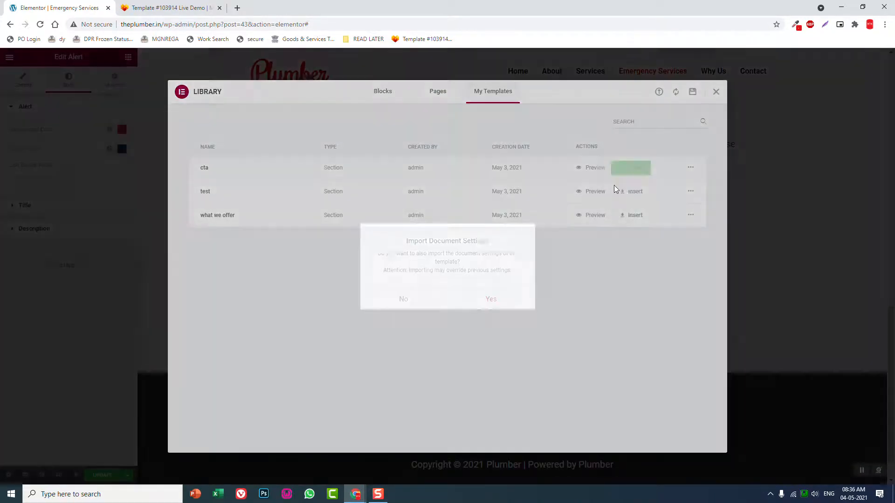
{"action": "left_click", "coordinate": [409, 300]}
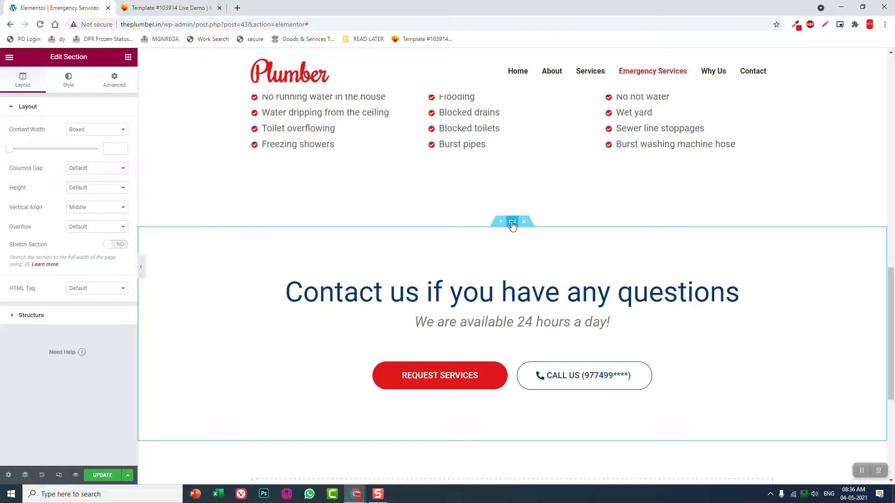
Give the inserted contact section a classic background in the very light blue #F5FAFF
{"action": "left_click", "coordinate": [67, 83]}
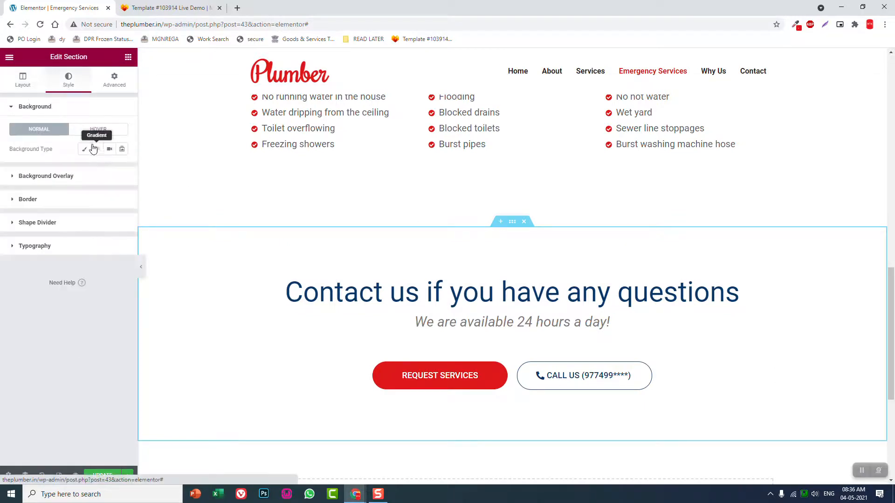
{"action": "left_click", "coordinate": [85, 148]}
{"action": "left_click", "coordinate": [122, 168]}
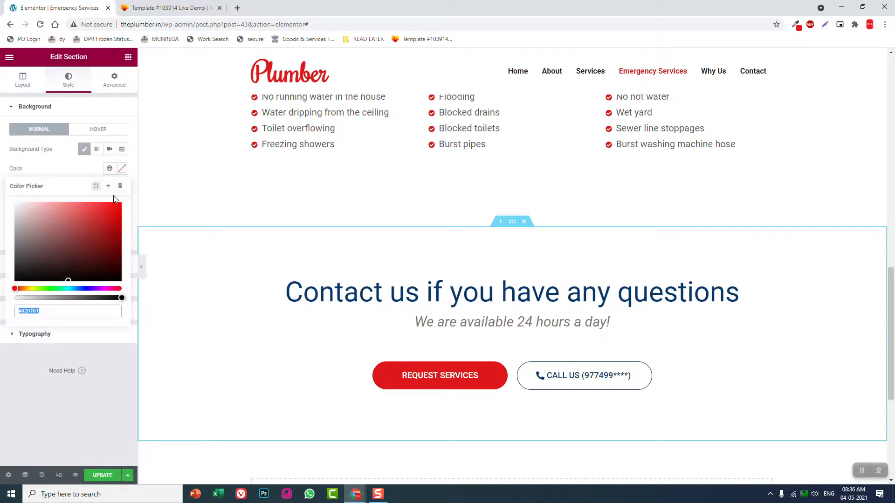
{"action": "key", "text": "ctrl+v"}
{"action": "left_click", "coordinate": [21, 202]}
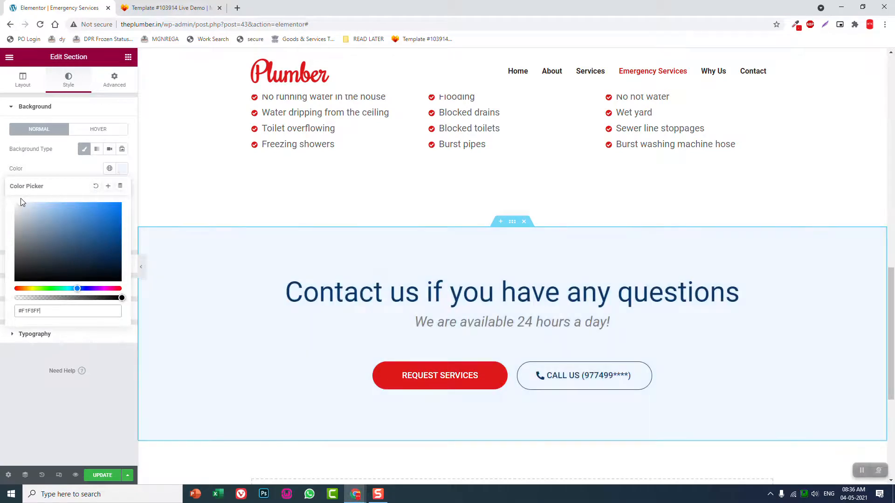
{"action": "left_click", "coordinate": [19, 203]}
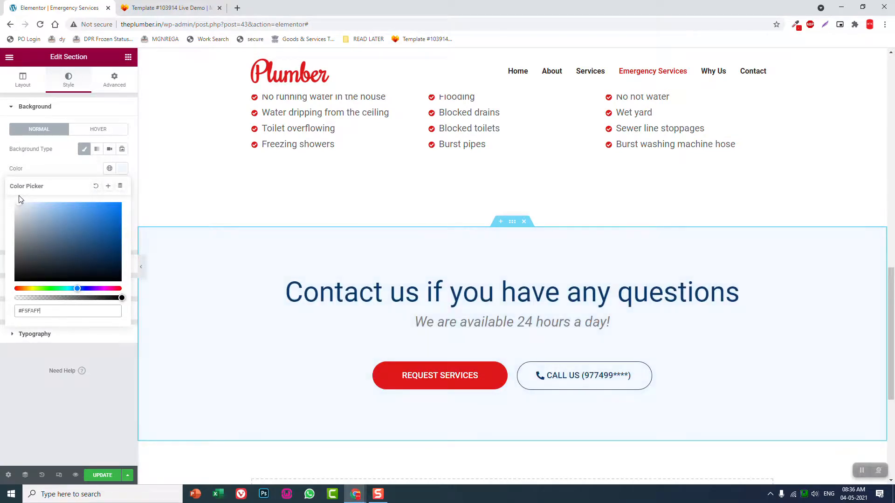
Preview the whole page at full width without the editing panel, examining its sections from header to footer, and restore the panel
{"action": "left_click", "coordinate": [142, 265]}
{"action": "scroll", "coordinate": [427, 316], "scroll_direction": "up", "scroll_amount": 2}
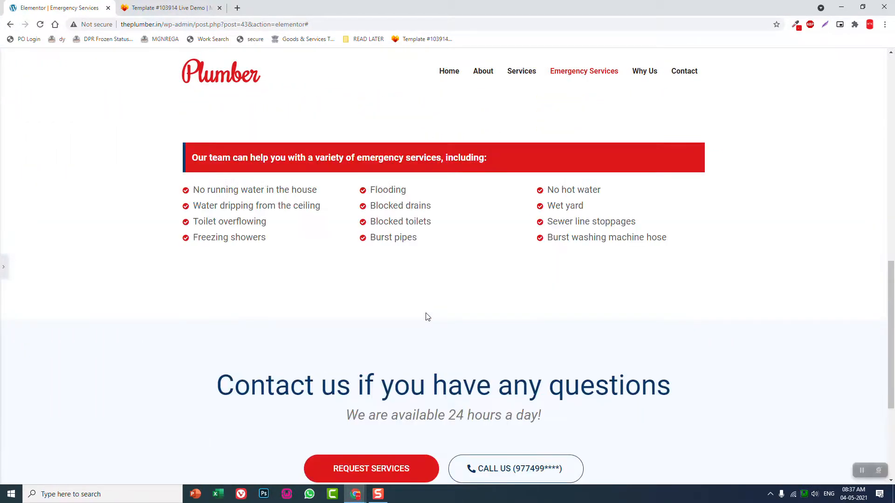
{"action": "scroll", "coordinate": [426, 314], "scroll_direction": "up", "scroll_amount": 12}
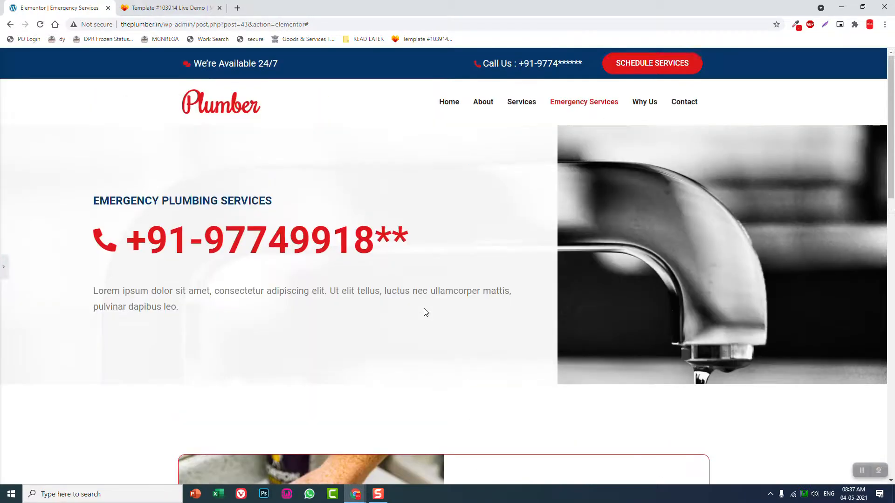
{"action": "scroll", "coordinate": [425, 311], "scroll_direction": "down", "scroll_amount": 15}
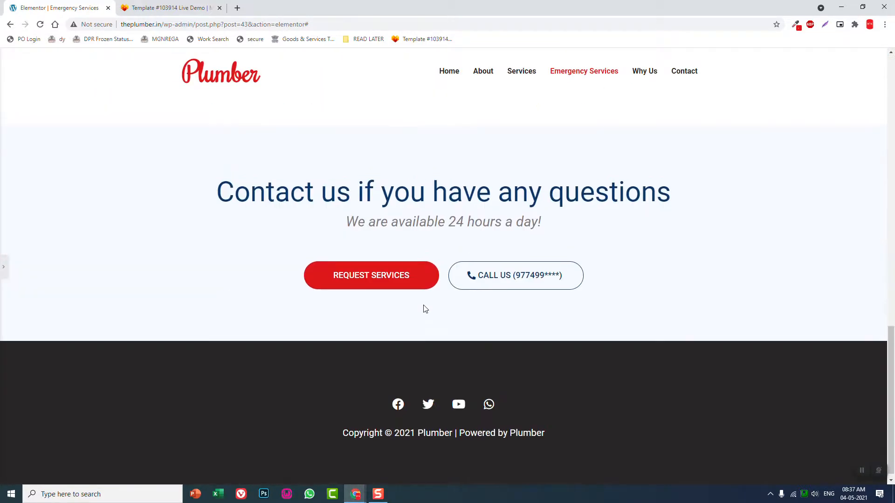
{"action": "scroll", "coordinate": [424, 308], "scroll_direction": "up", "scroll_amount": 9}
{"action": "scroll", "coordinate": [424, 308], "scroll_direction": "down", "scroll_amount": 3}
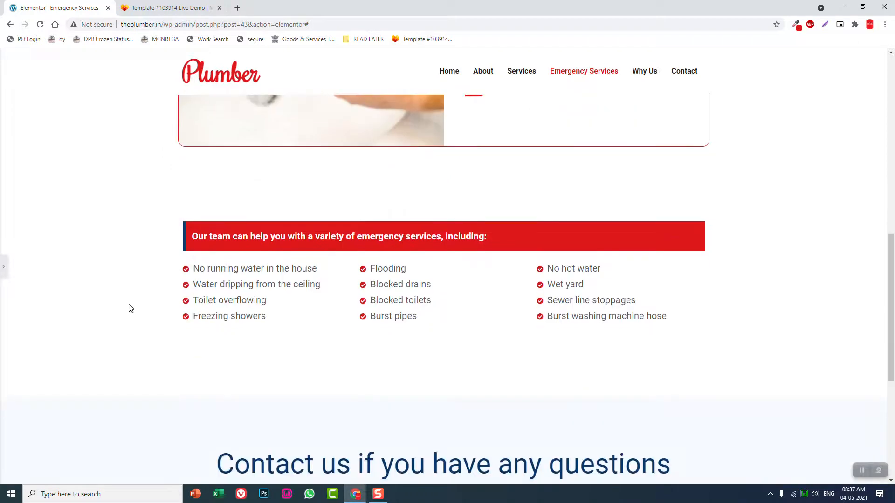
{"action": "left_click", "coordinate": [4, 268]}
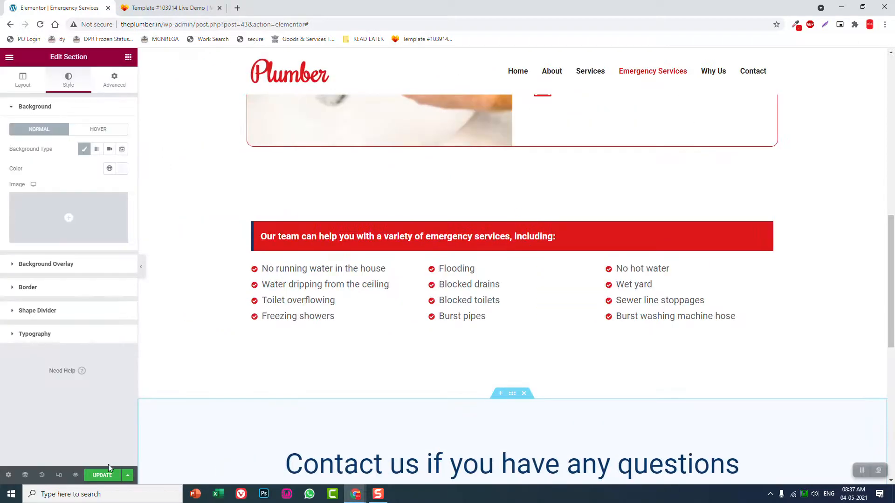
Save the changes to the Emergency Services page and return to its contact section
{"action": "left_click", "coordinate": [104, 477]}
{"action": "scroll", "coordinate": [552, 272], "scroll_direction": "down", "scroll_amount": 5}
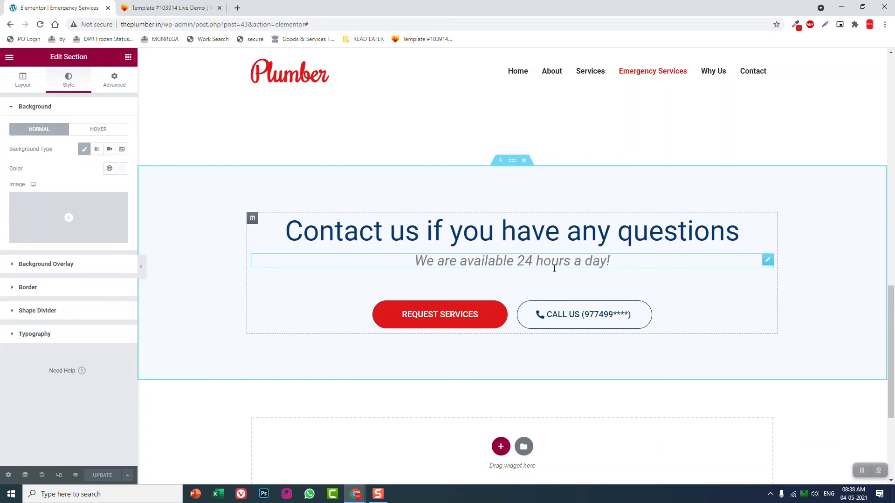
{"action": "key", "text": "alt"}
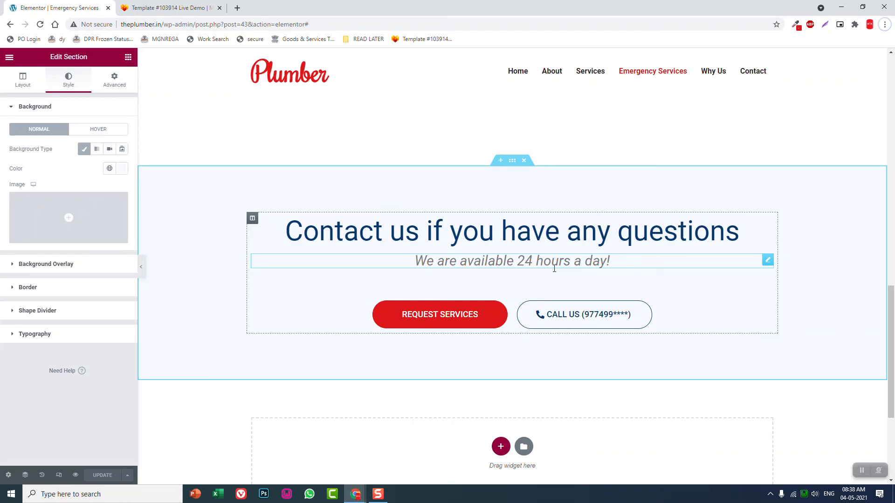